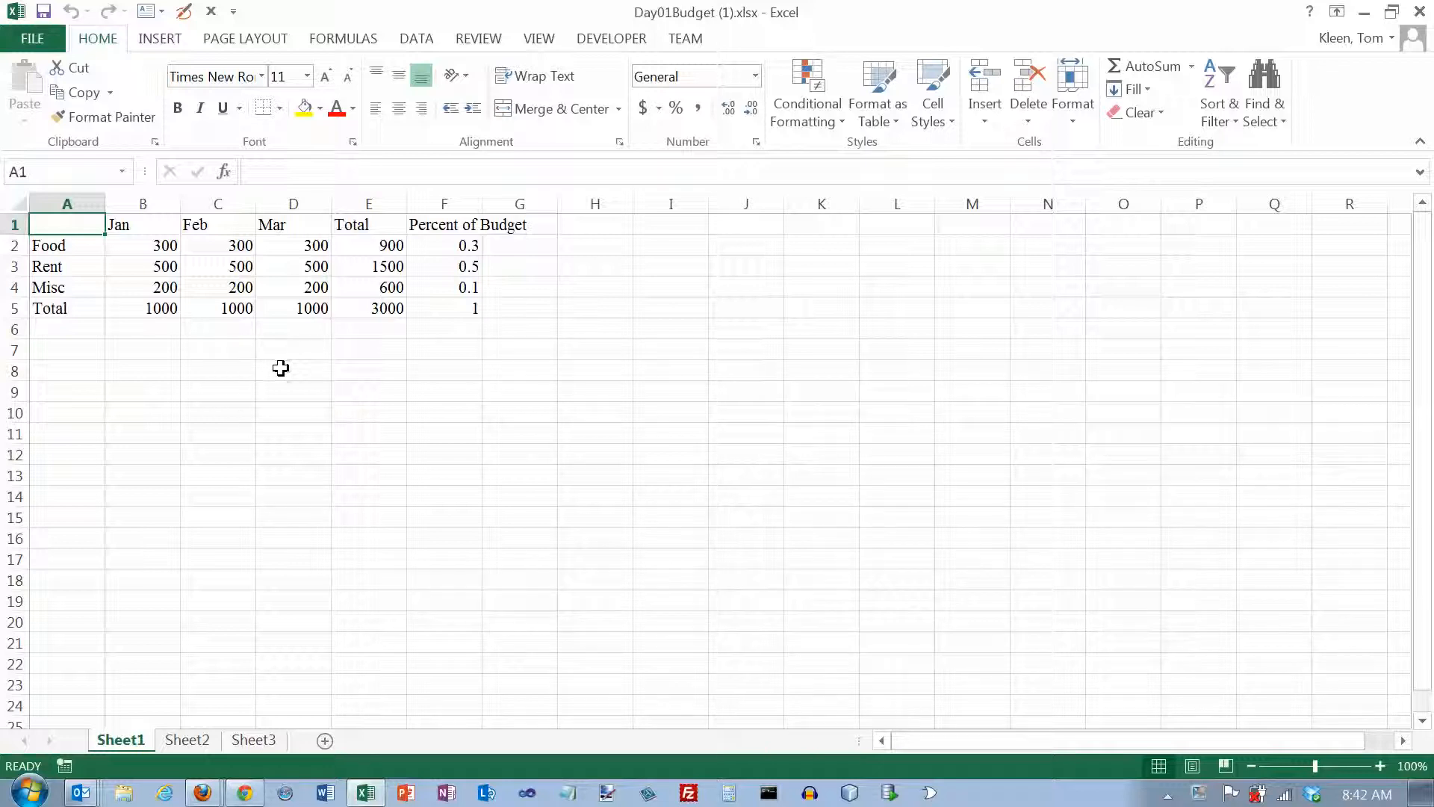
Step: Select rectangular blocks of cells one at a time, including D8:H17 and H2:P17
{"action": "left_click_drag", "start_coordinate": [280, 368], "coordinate": [573, 560]}
{"action": "left_click_drag", "start_coordinate": [746, 371], "coordinate": [951, 578]}
{"action": "left_click_drag", "start_coordinate": [270, 373], "coordinate": [568, 562]}
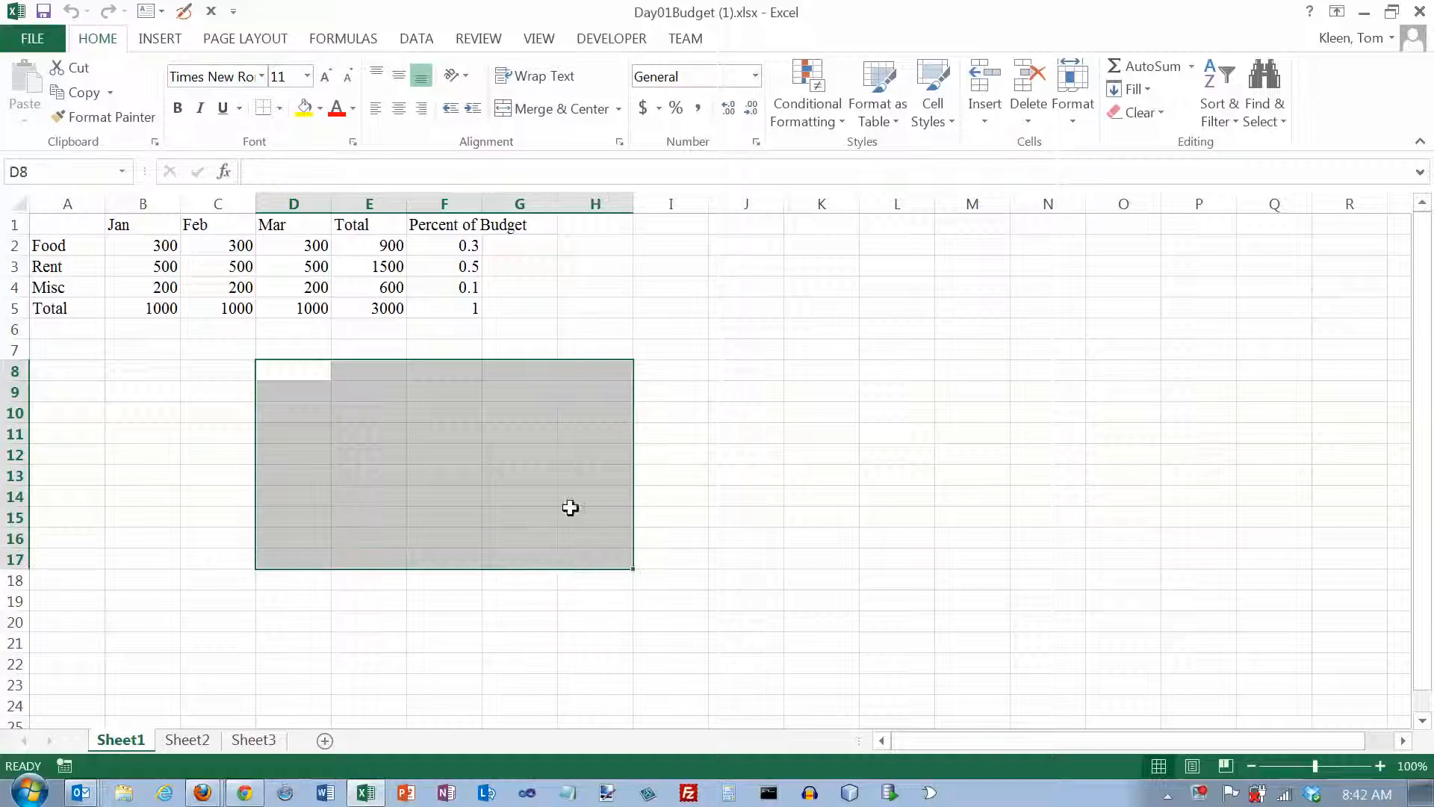
{"action": "left_click_drag", "start_coordinate": [597, 245], "coordinate": [1165, 563]}
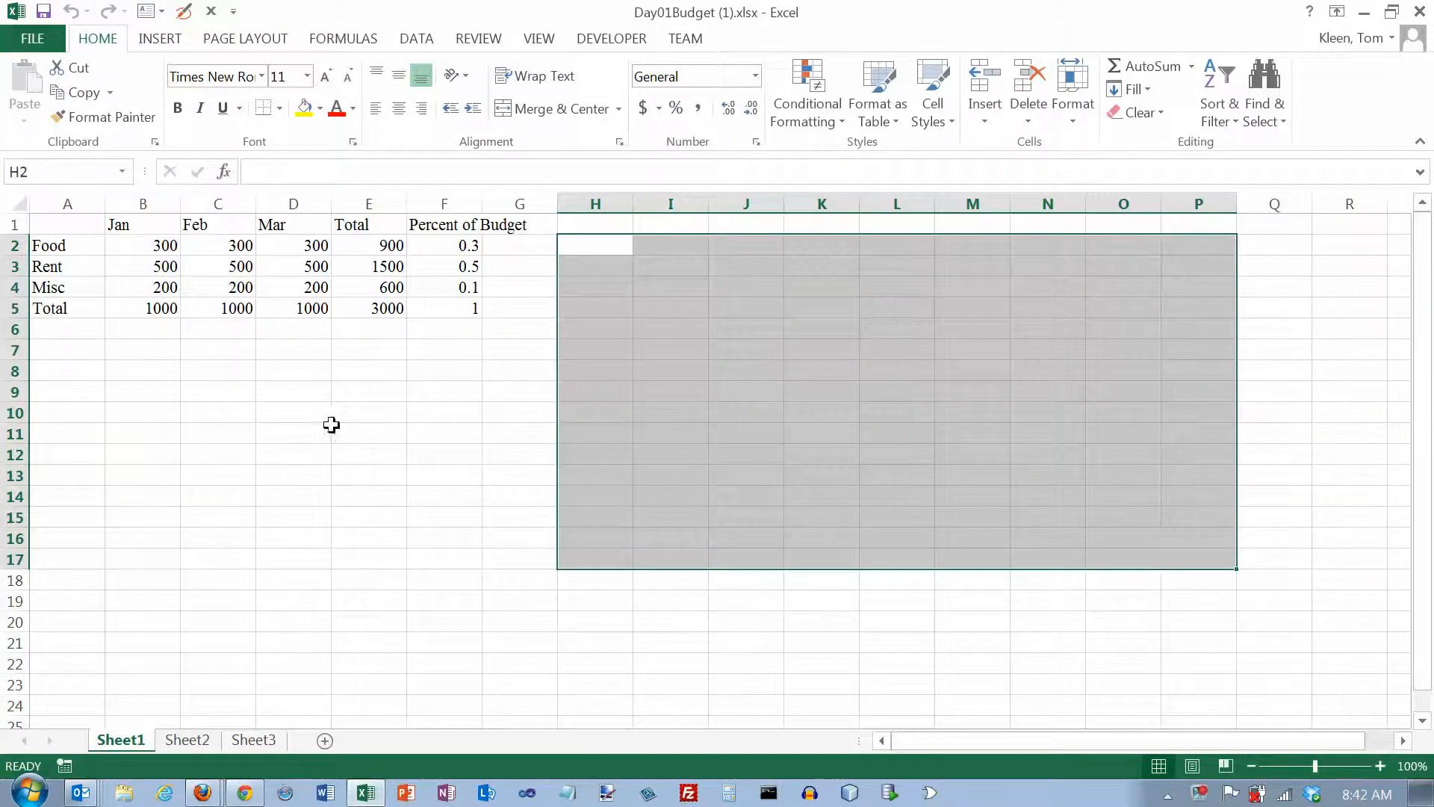
Step: Select the three separate cell ranges D8:G16, J8:M16 and O8:Q16 together
{"action": "left_click", "coordinate": [291, 409]}
{"action": "left_click_drag", "start_coordinate": [294, 374], "coordinate": [491, 535]}
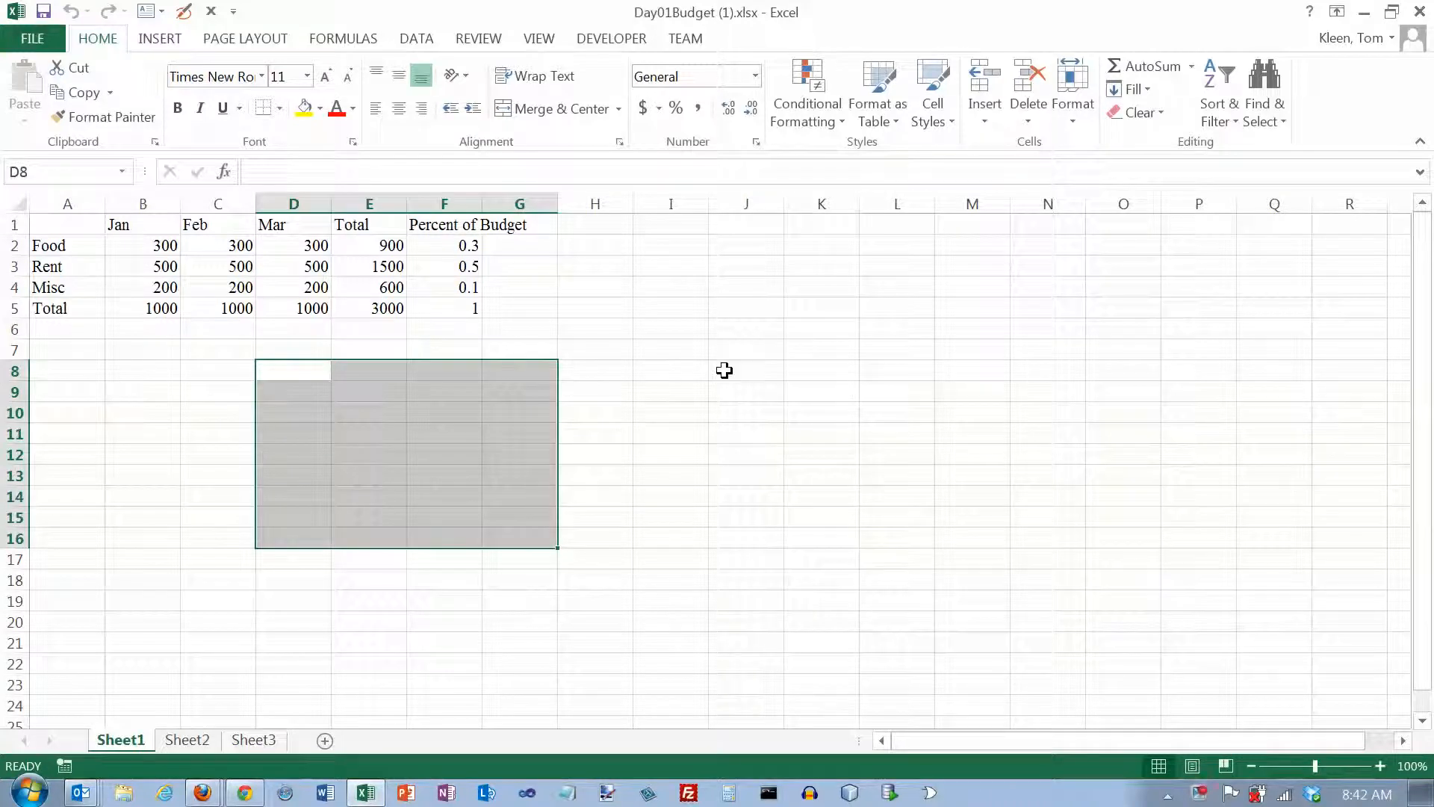
{"action": "left_click_drag", "start_coordinate": [725, 371], "coordinate": [962, 545]}
{"action": "left_click_drag", "start_coordinate": [1130, 374], "coordinate": [1250, 546]}
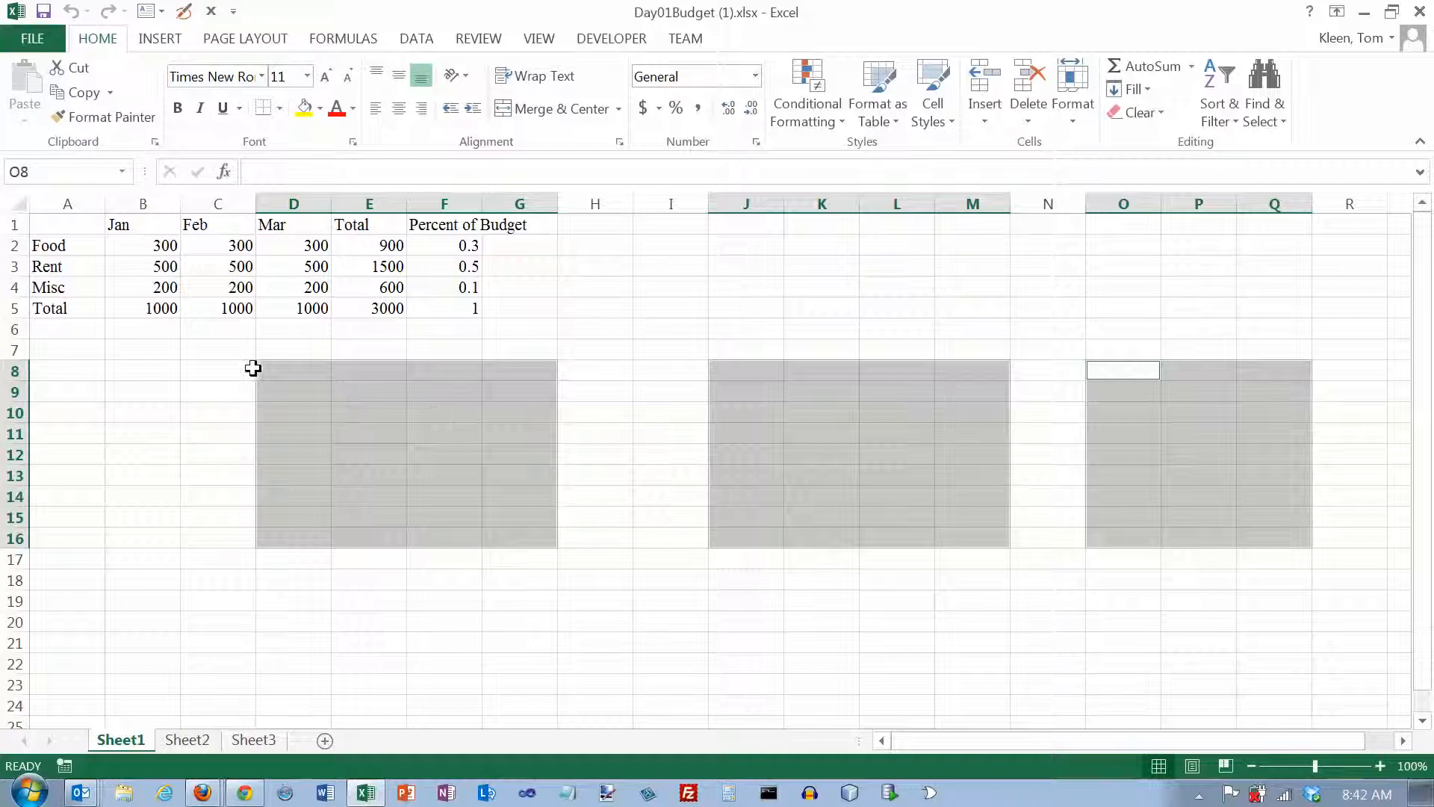
Step: Clear the multiple selection, select cell F5 and try moving its contents by the cell's edge
{"action": "left_click", "coordinate": [230, 336]}
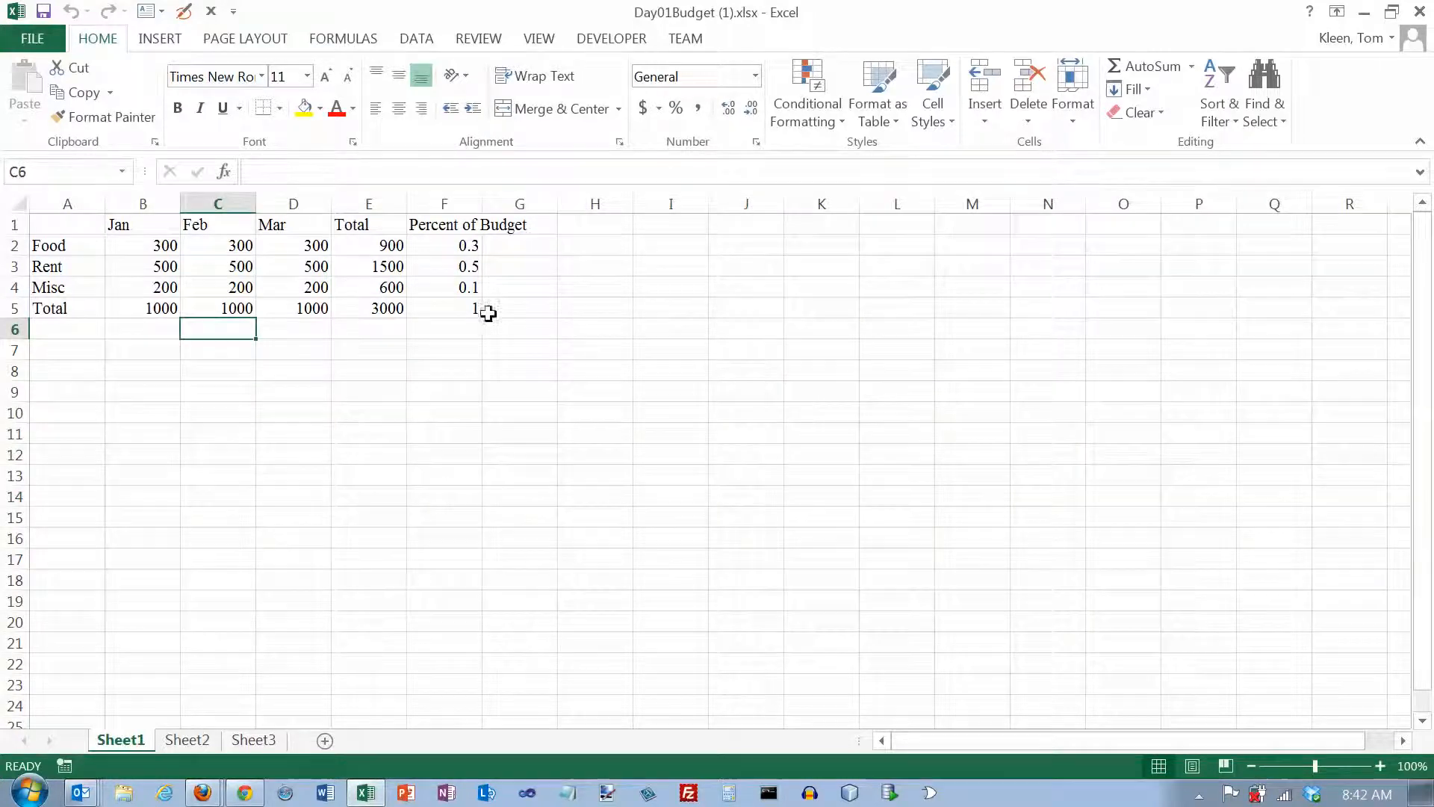
{"action": "left_click", "coordinate": [461, 310]}
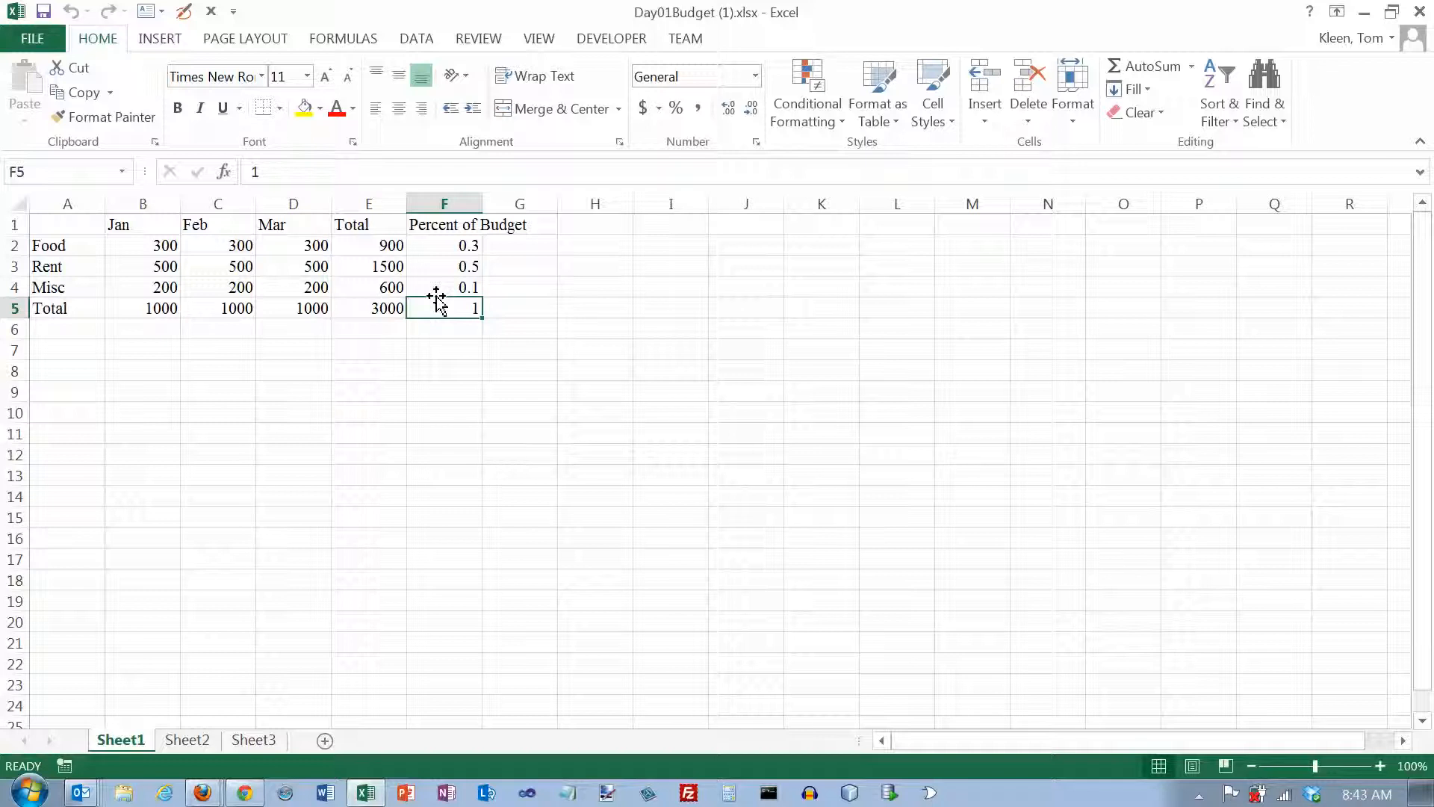
{"action": "mouse_move", "coordinate": [437, 299]}
{"action": "left_mouse_down"}
{"action": "mouse_move", "coordinate": [583, 348]}
{"action": "mouse_move", "coordinate": [579, 362]}
{"action": "mouse_move", "coordinate": [522, 319]}
{"action": "mouse_move", "coordinate": [458, 320]}
{"action": "mouse_move", "coordinate": [458, 307]}
{"action": "left_mouse_up"}
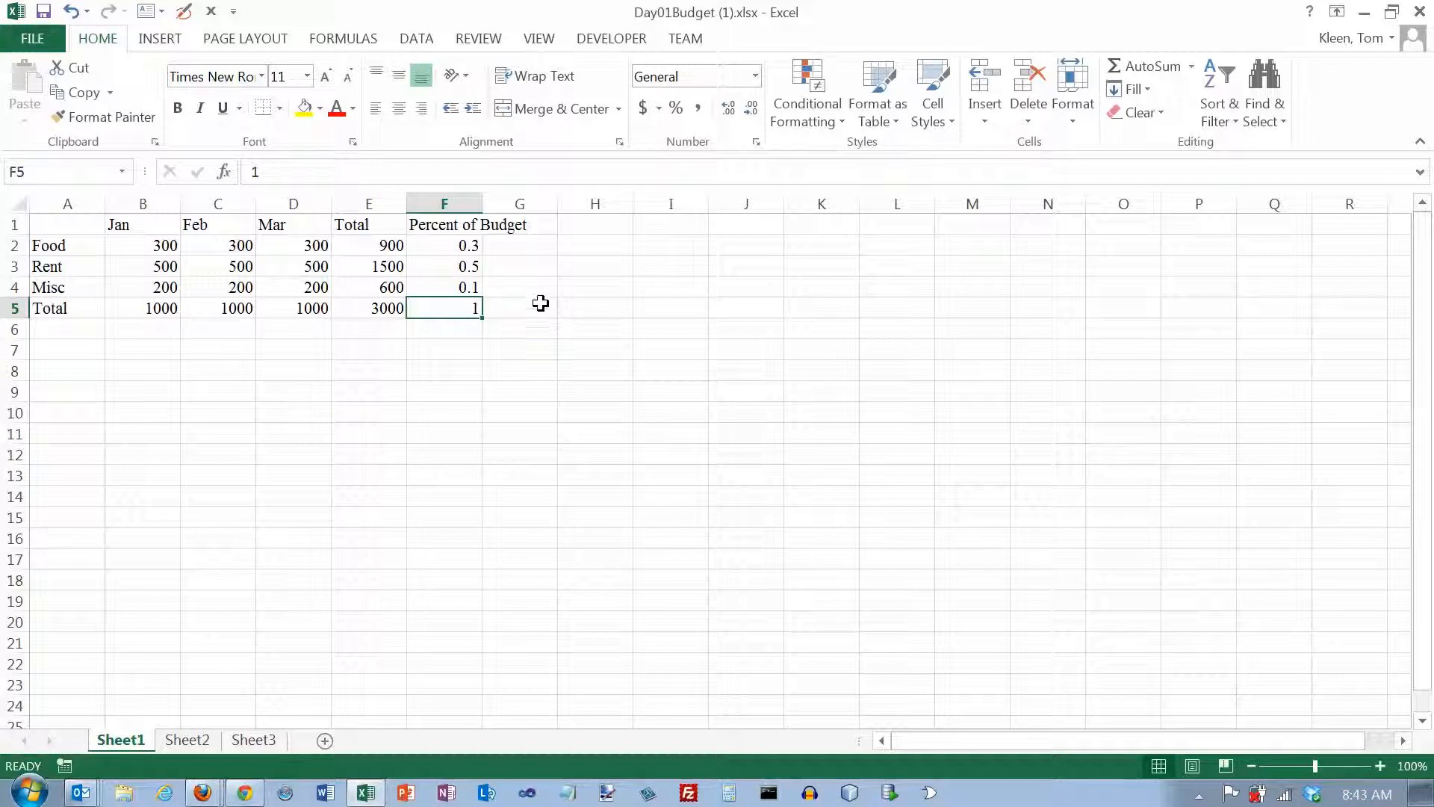
Step: Select the entire columns G, H, I and J one at a time
{"action": "left_click", "coordinate": [541, 206]}
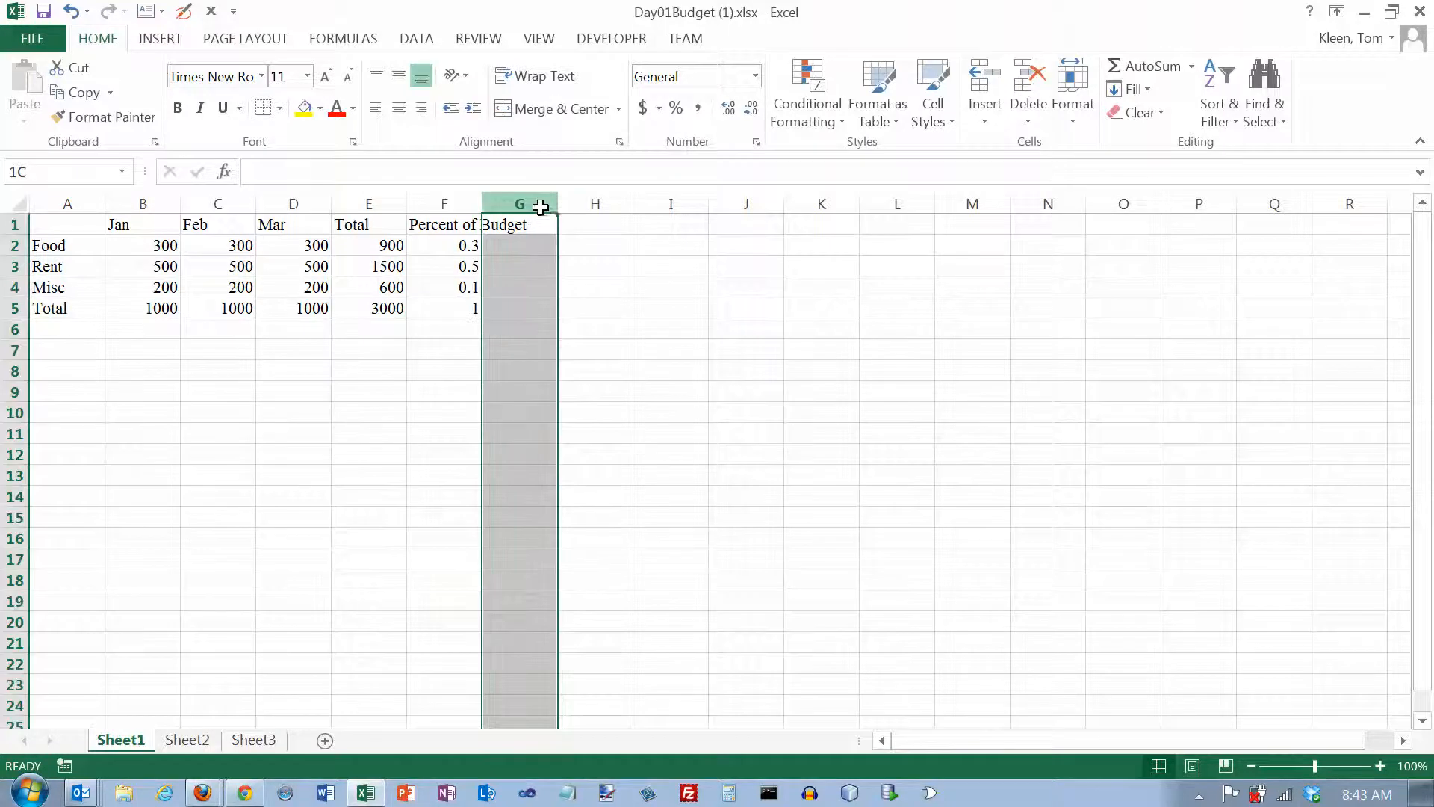
{"action": "left_click", "coordinate": [592, 203]}
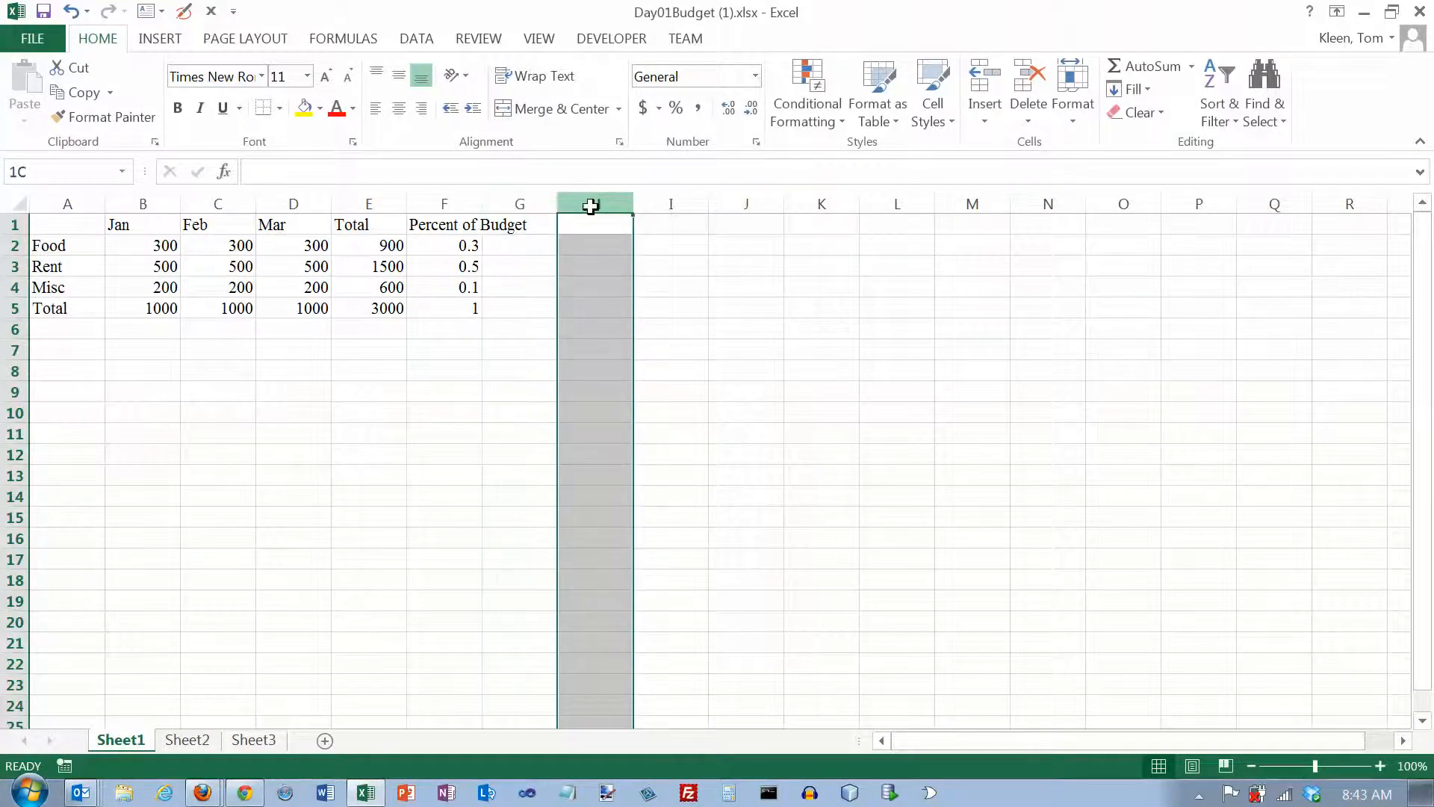
{"action": "left_click", "coordinate": [663, 203]}
{"action": "left_click", "coordinate": [743, 200]}
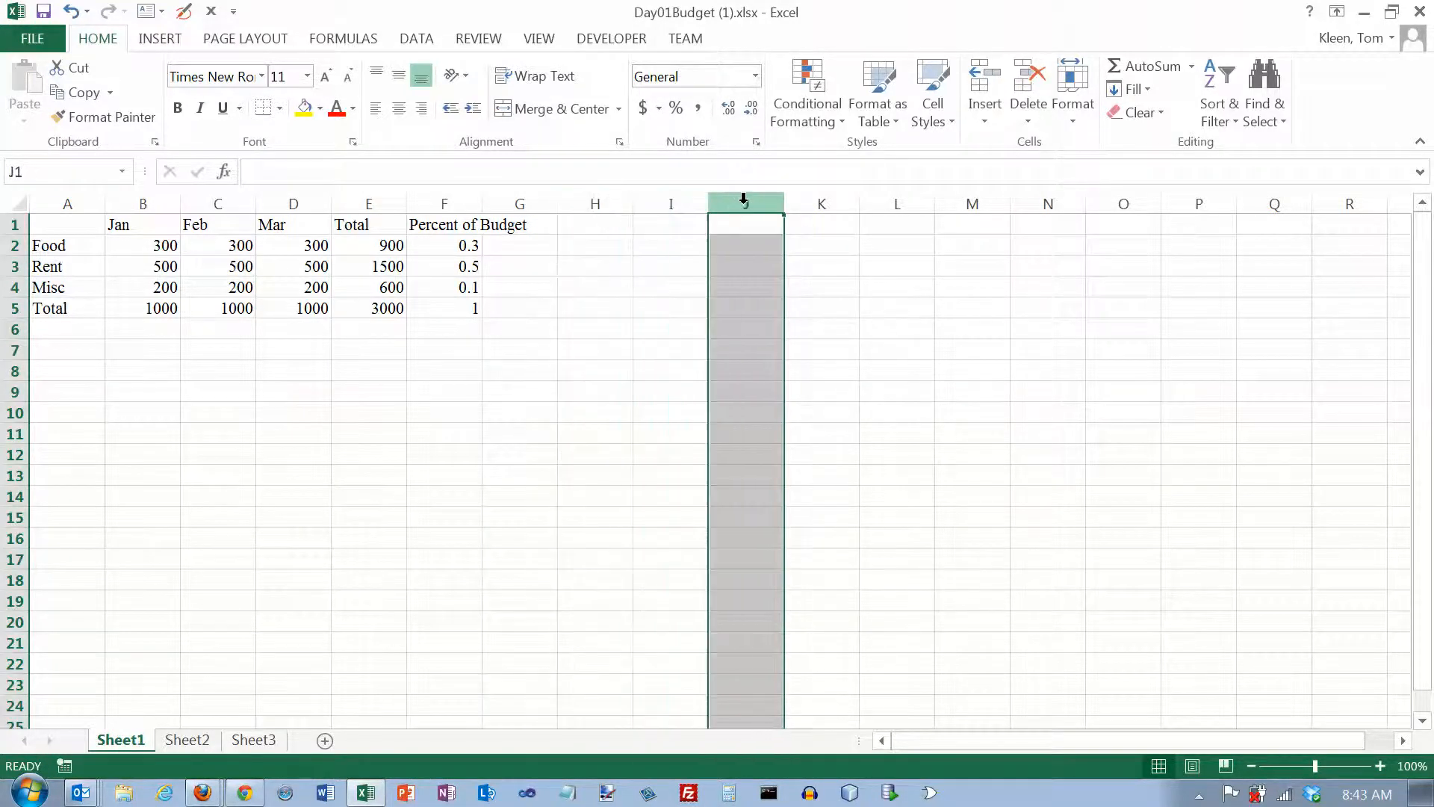
Step: Select the adjacent columns J through N, followed by the column range H through O
{"action": "left_click_drag", "start_coordinate": [744, 199], "coordinate": [1043, 202]}
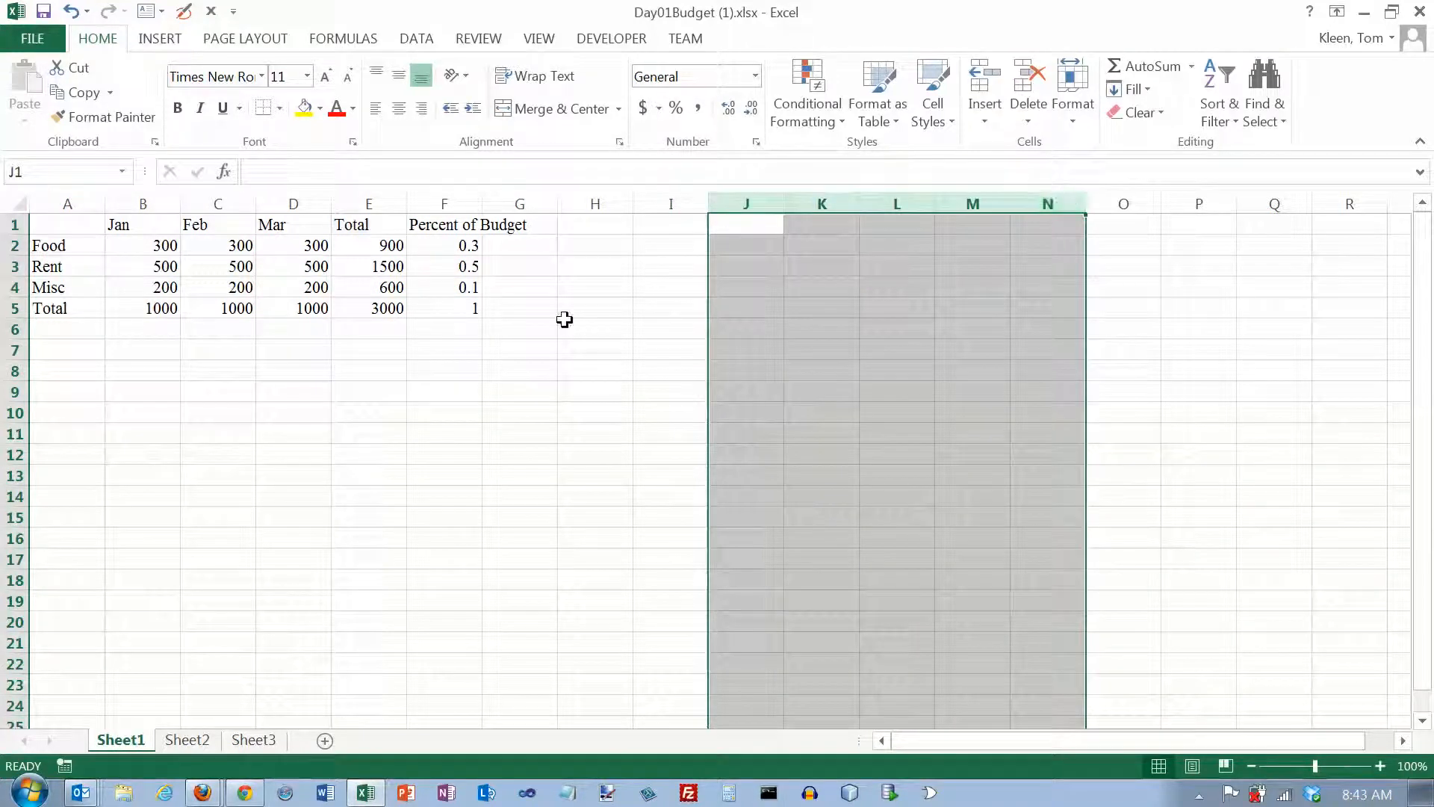
{"action": "left_click", "coordinate": [591, 204]}
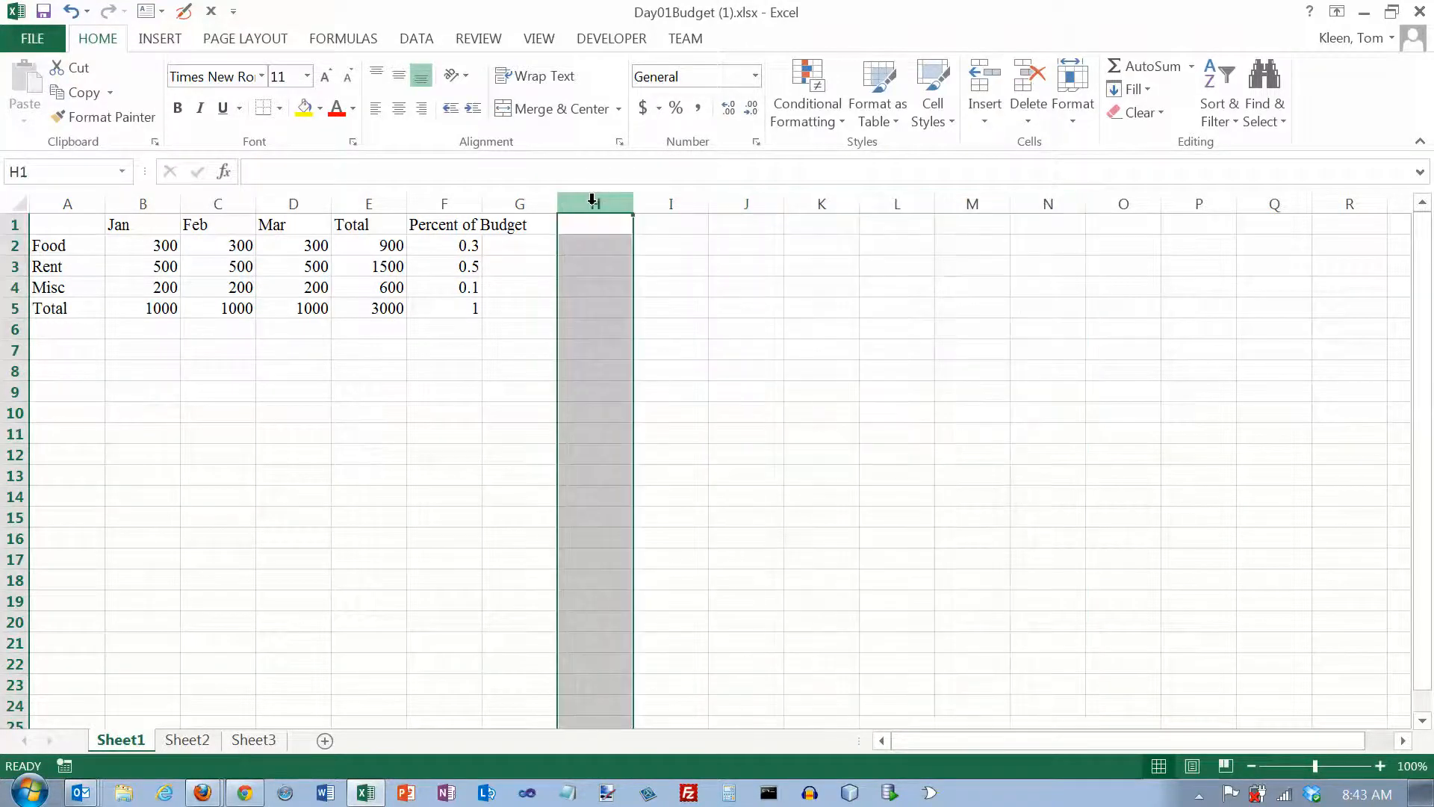
{"action": "left_click", "coordinate": [1119, 204], "text": "shift"}
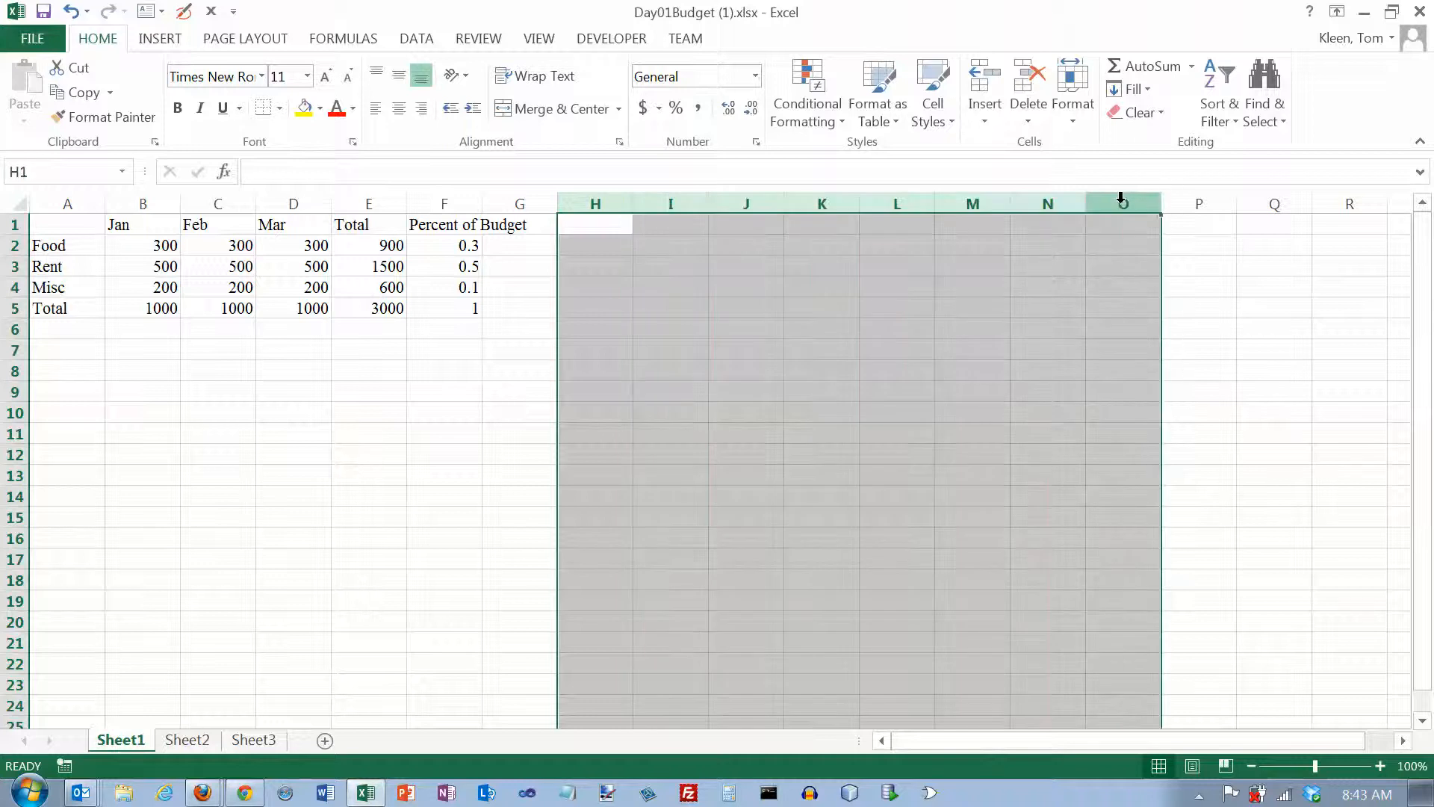
Step: Select the non-adjacent columns H, K, M, O and Q together
{"action": "left_click", "coordinate": [595, 201]}
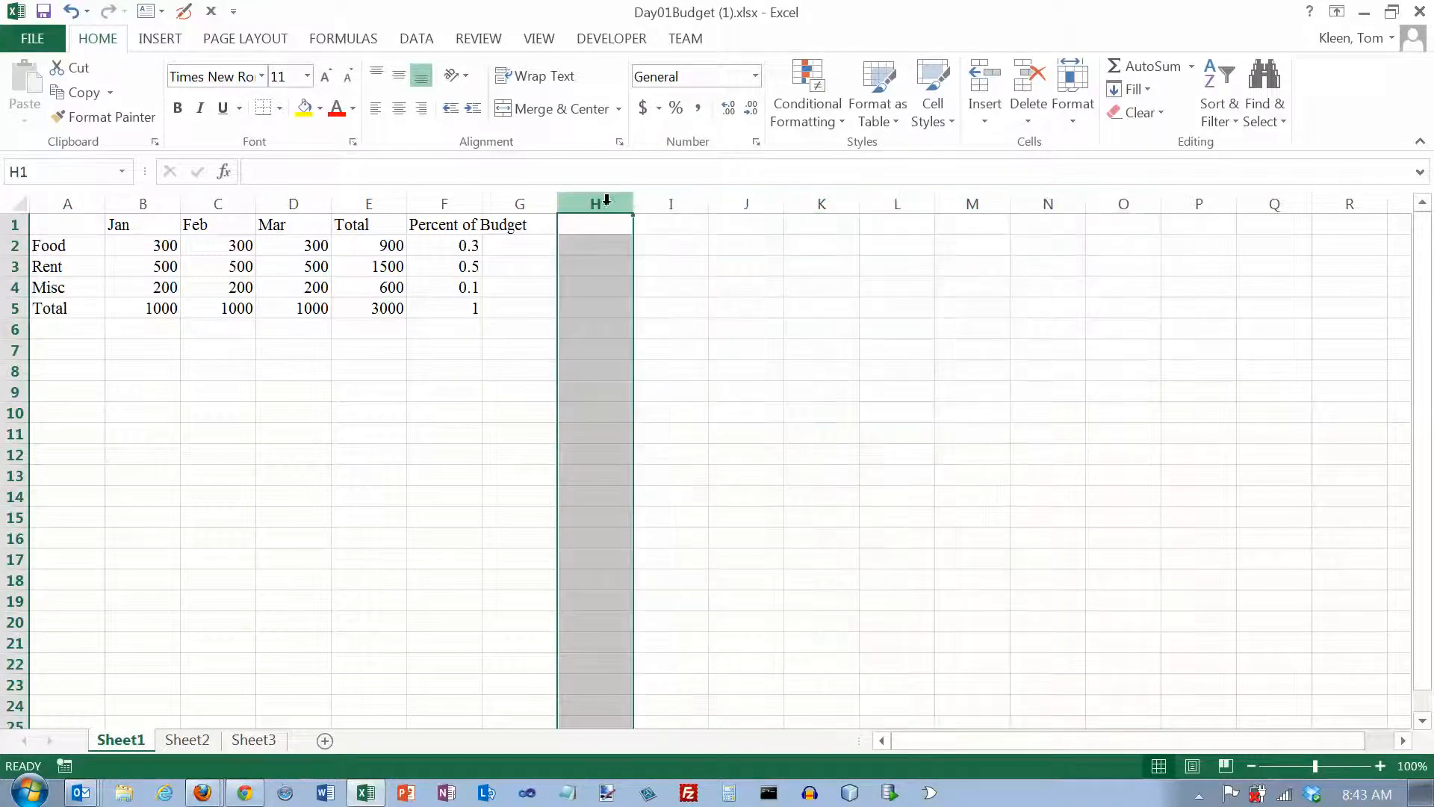
{"action": "left_click", "coordinate": [812, 202], "text": "ctrl"}
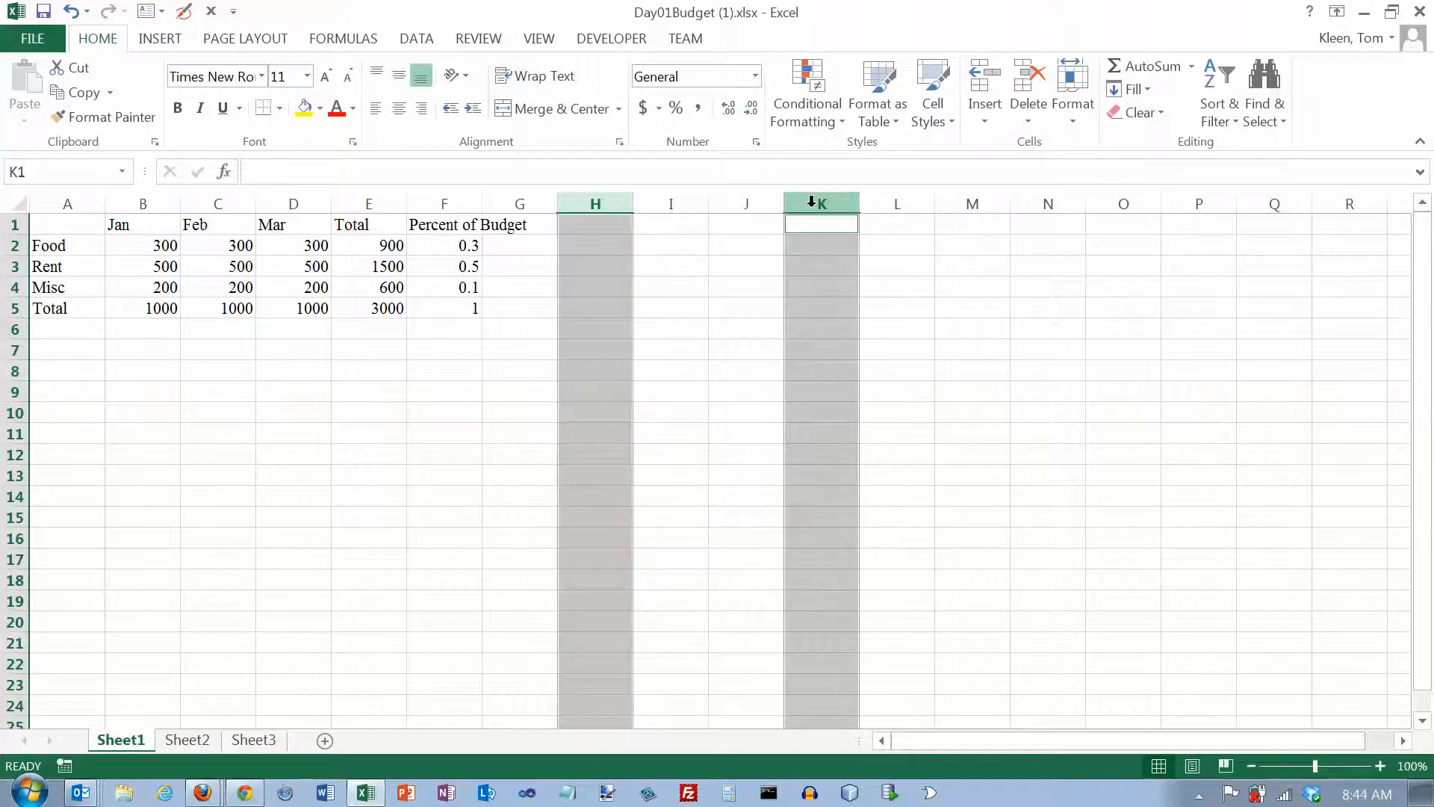
{"action": "left_click", "coordinate": [970, 202], "text": "ctrl"}
{"action": "left_click", "coordinate": [1122, 202], "text": "ctrl"}
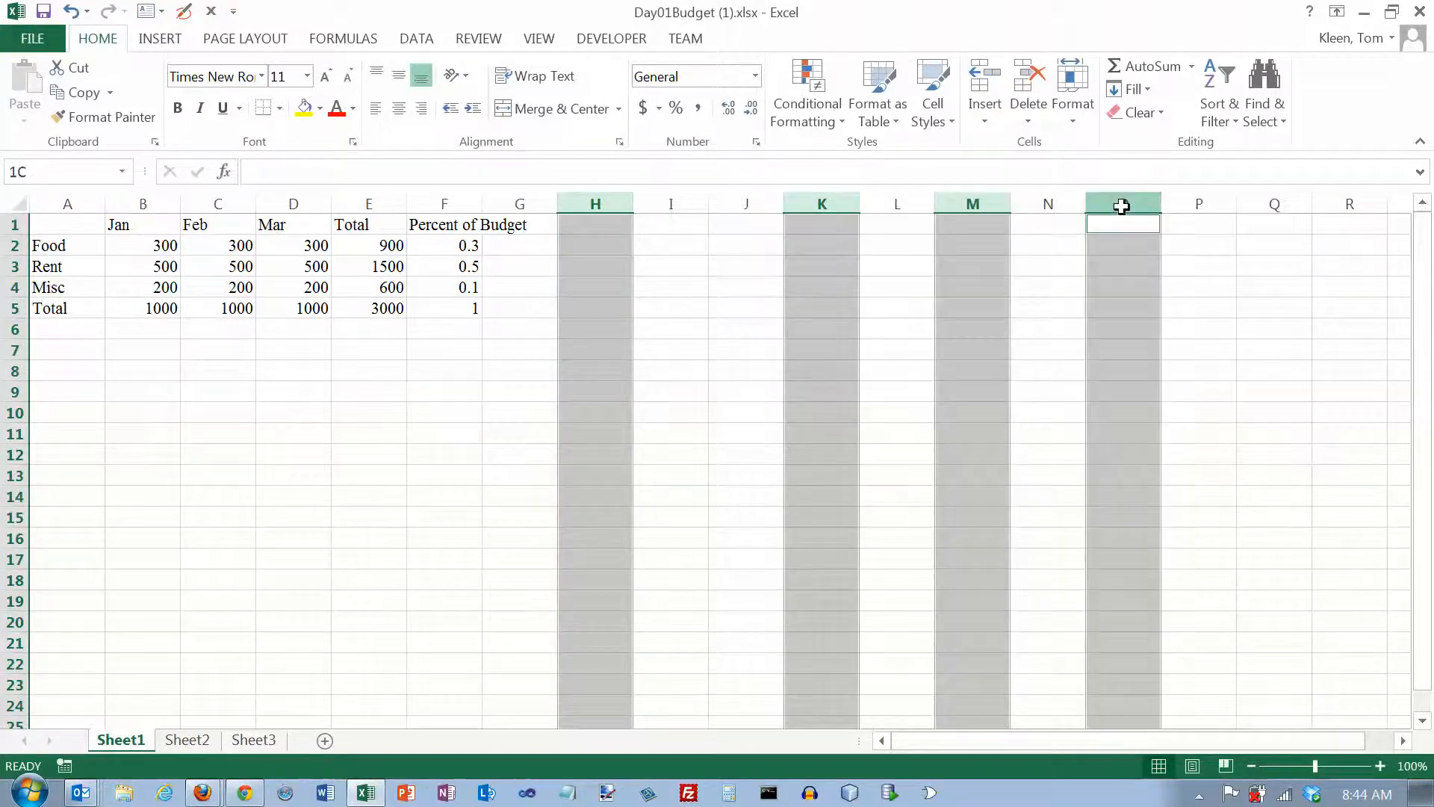
{"action": "left_click", "coordinate": [1265, 201], "text": "ctrl"}
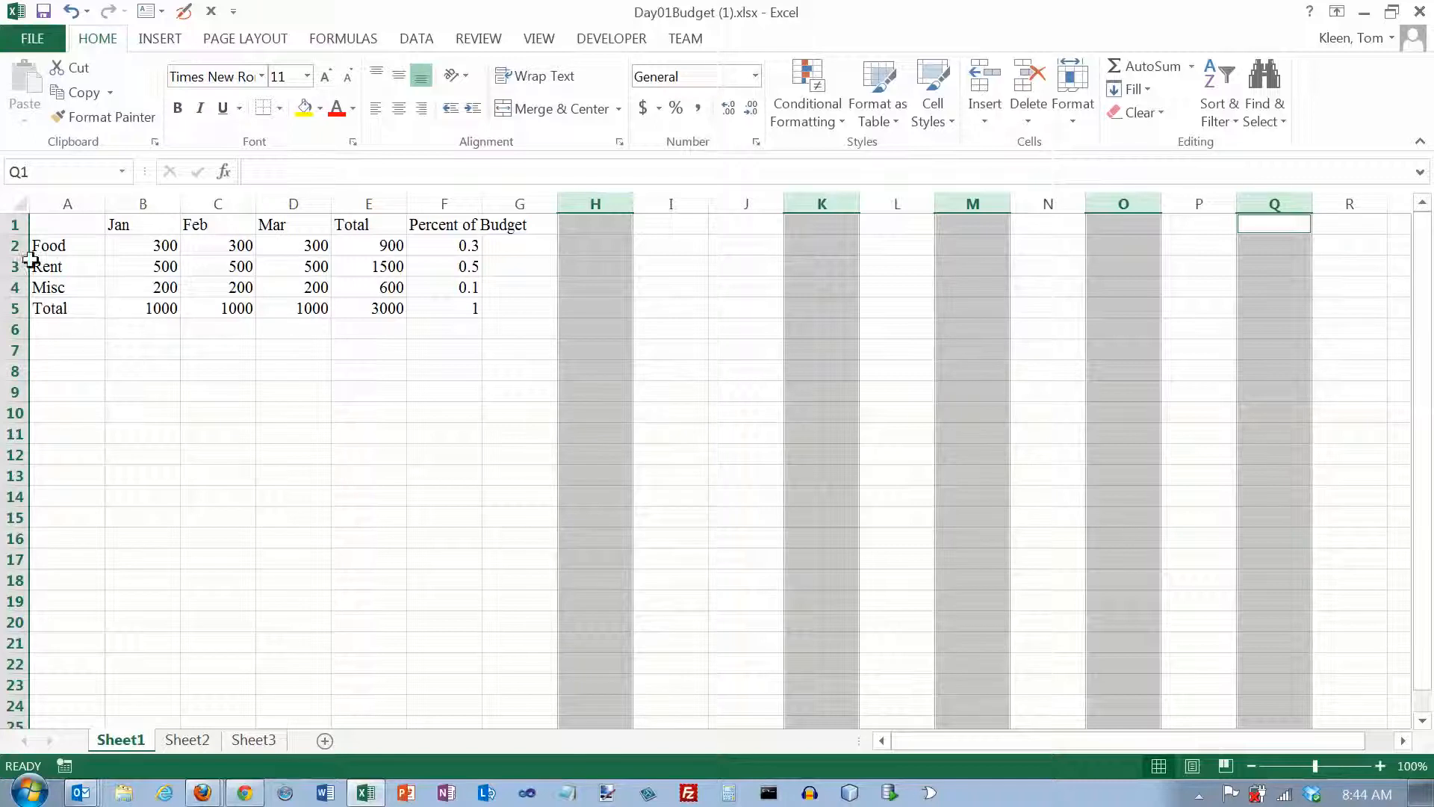
Step: Select row 2 on its own, followed by the adjacent row ranges 4 through 10 and 11 through 16
{"action": "left_click", "coordinate": [12, 246]}
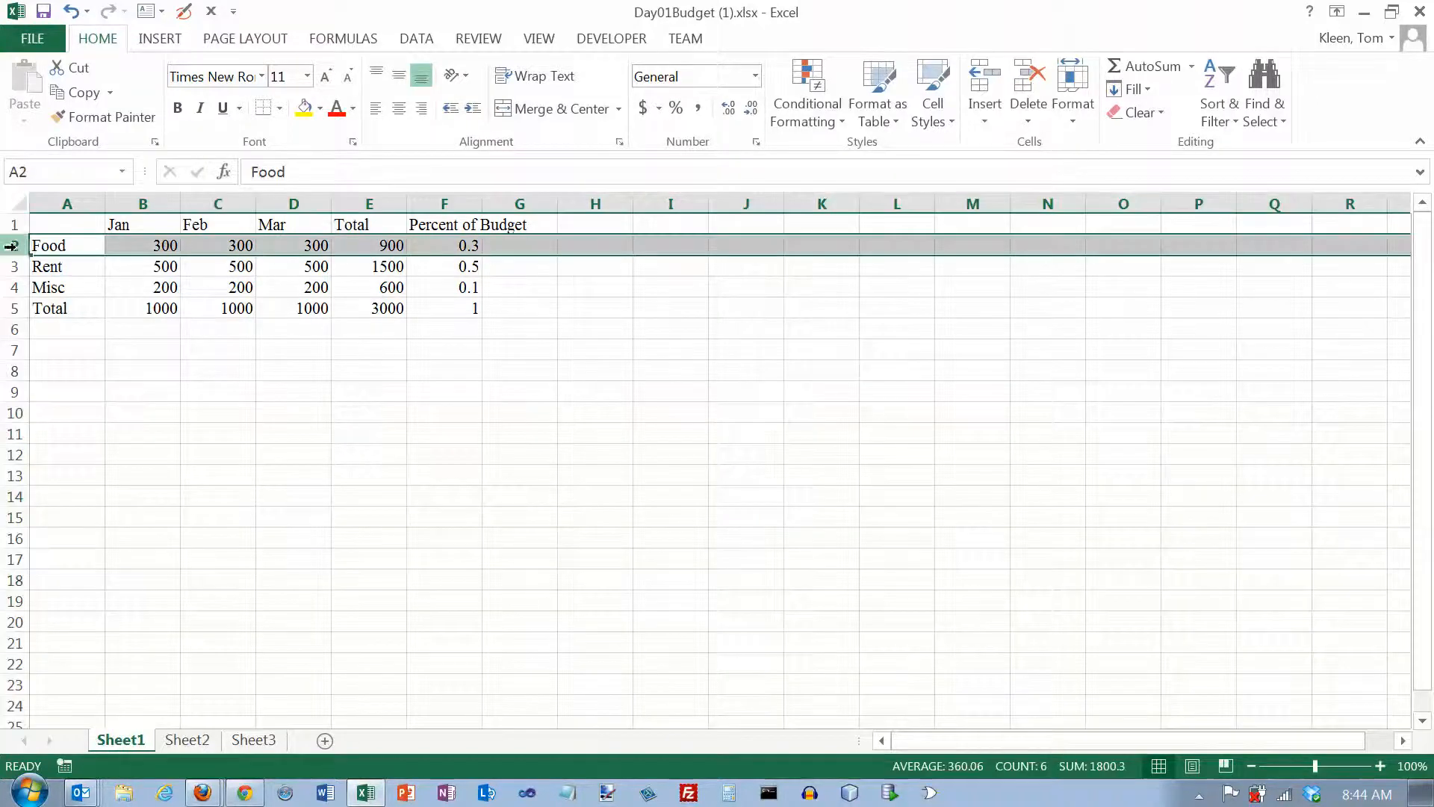
{"action": "left_click", "coordinate": [11, 287]}
{"action": "left_click_drag", "start_coordinate": [11, 287], "coordinate": [11, 418]}
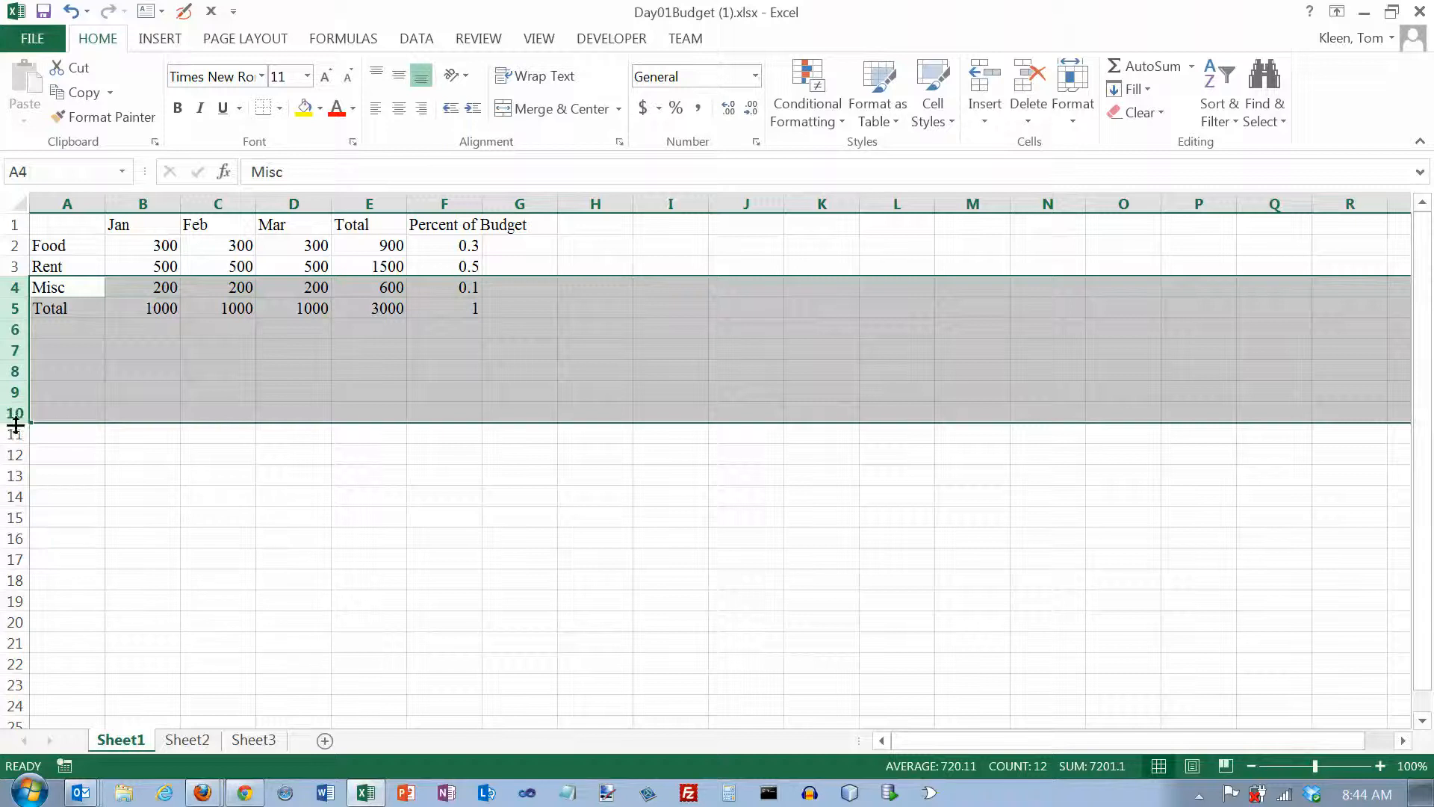
{"action": "left_click", "coordinate": [8, 435]}
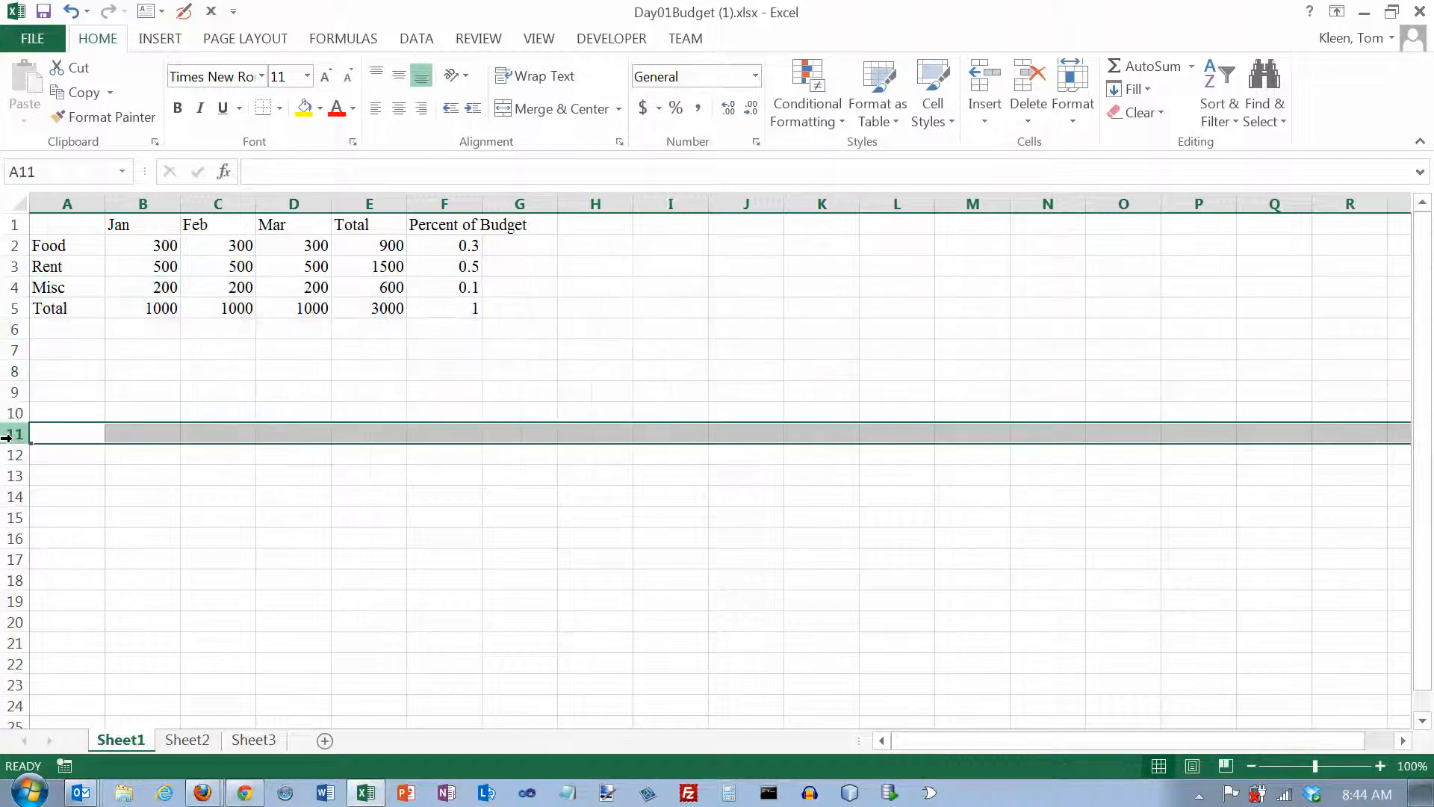
{"action": "left_click", "coordinate": [11, 540], "text": "shift"}
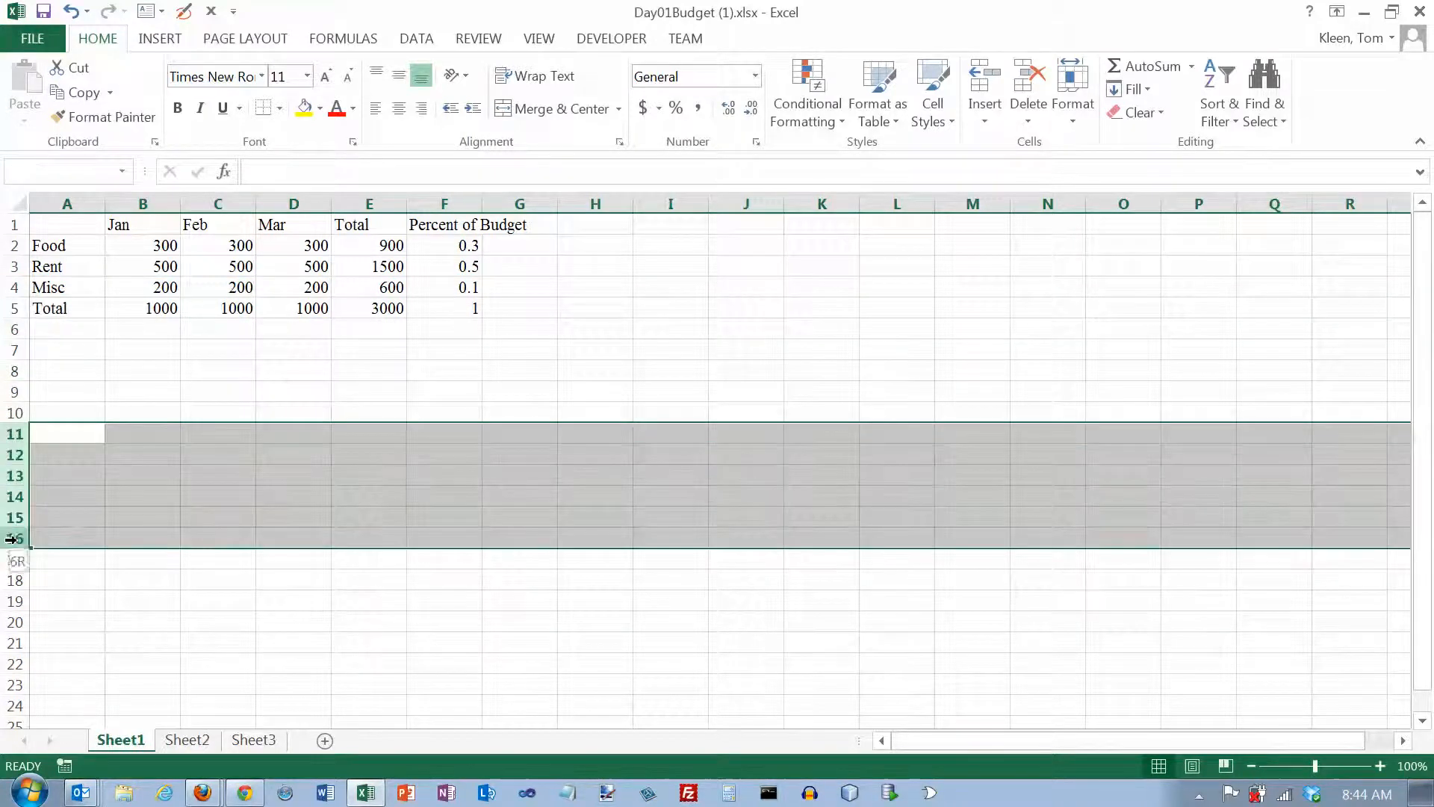
Step: Select rows 7 through 10 together with the non-adjacent rows 12, 14 and 16
{"action": "left_click", "coordinate": [21, 346]}
{"action": "left_click_drag", "start_coordinate": [21, 347], "coordinate": [17, 423]}
{"action": "left_click", "coordinate": [15, 454], "text": "ctrl"}
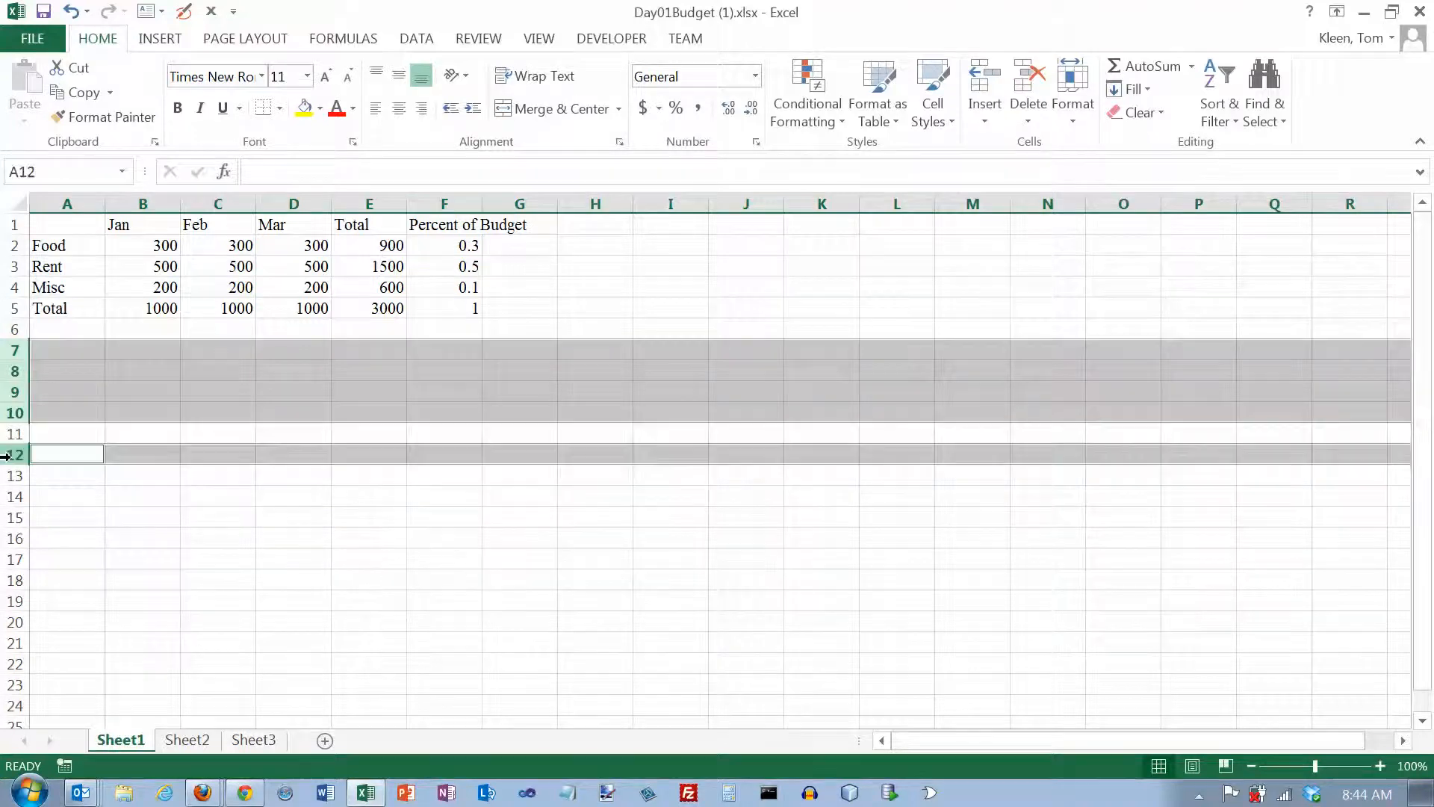
{"action": "left_click", "coordinate": [11, 498], "text": "ctrl"}
{"action": "left_click", "coordinate": [11, 537], "text": "ctrl"}
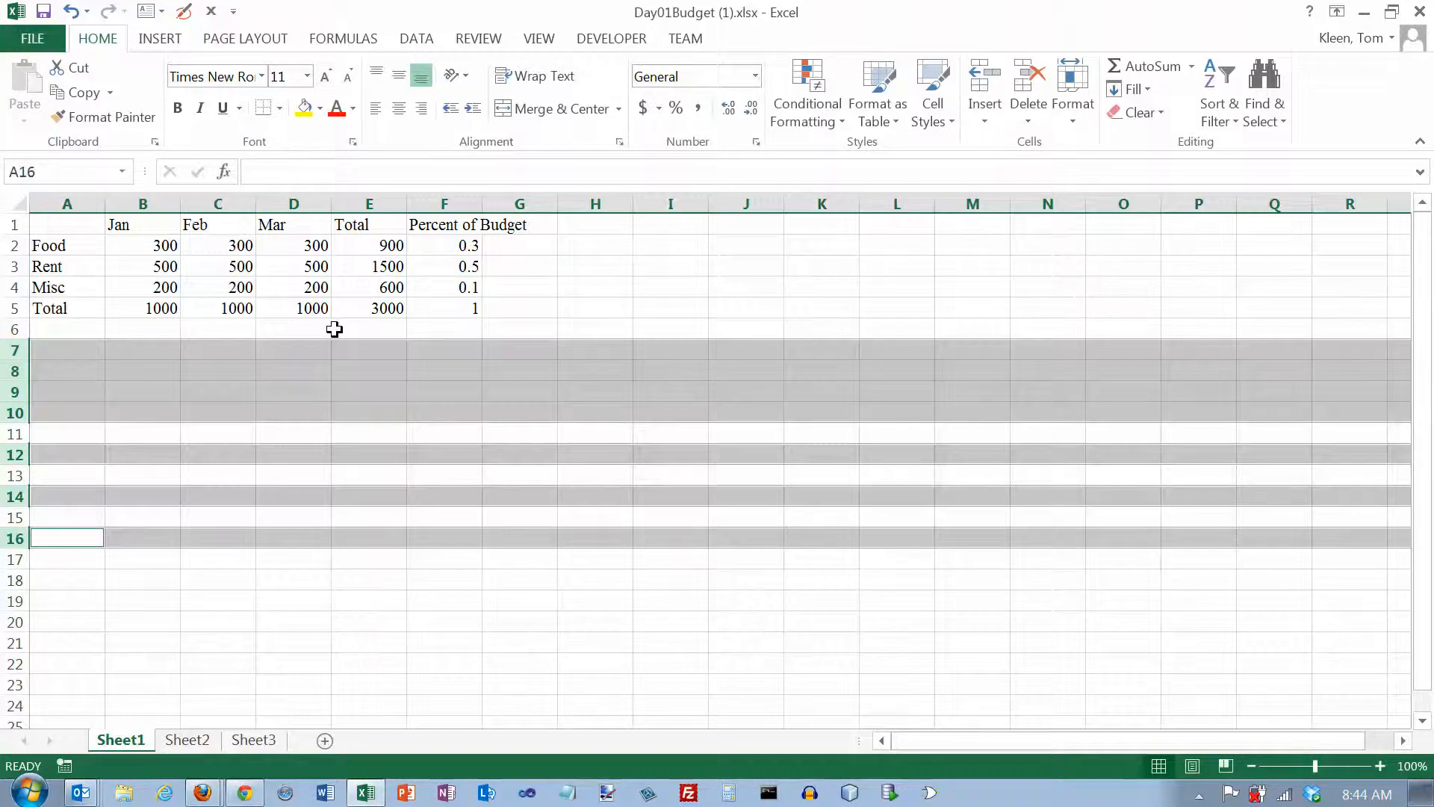
Step: Set the font of the entire worksheet to Verdana, size 10
{"action": "left_click", "coordinate": [58, 225]}
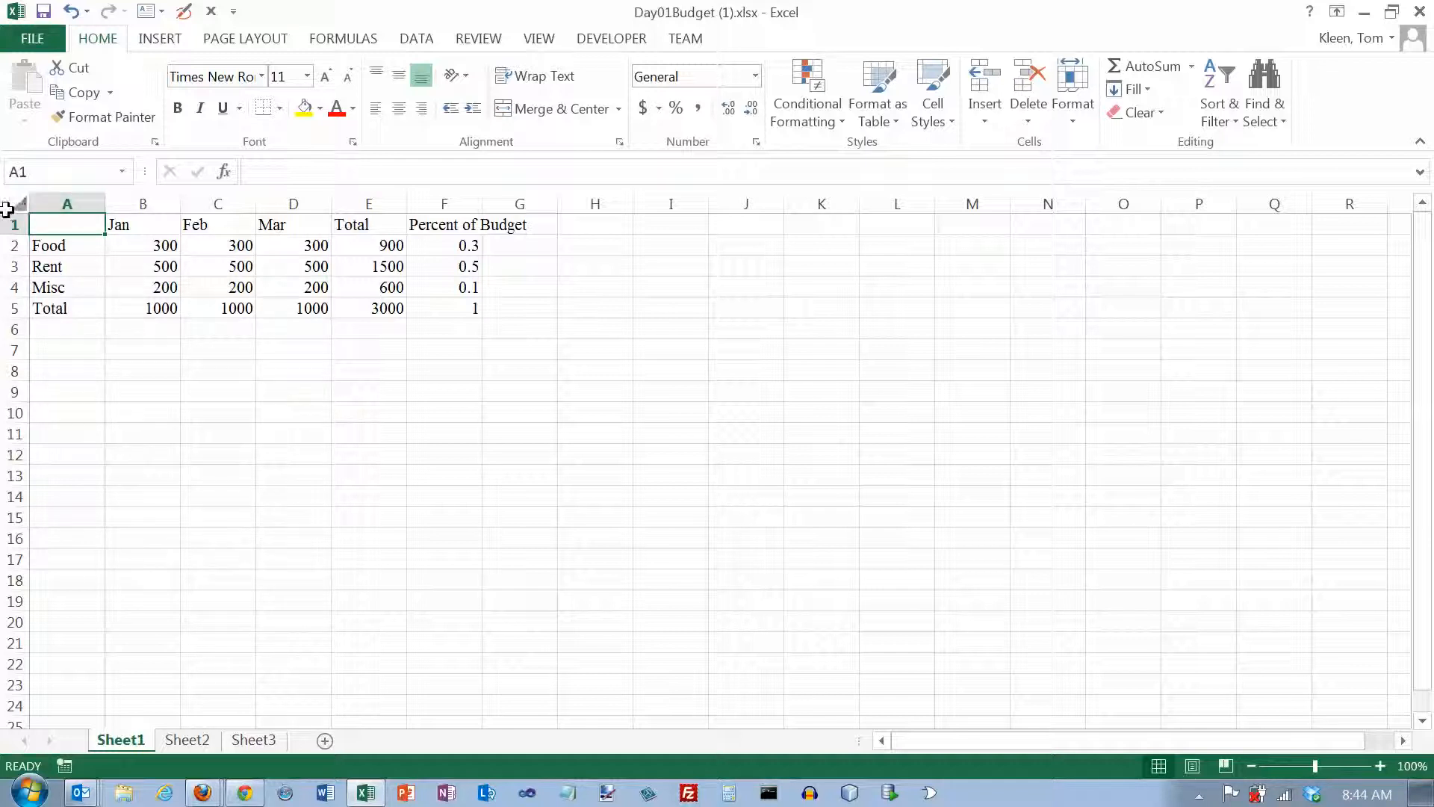
{"action": "left_click", "coordinate": [16, 203]}
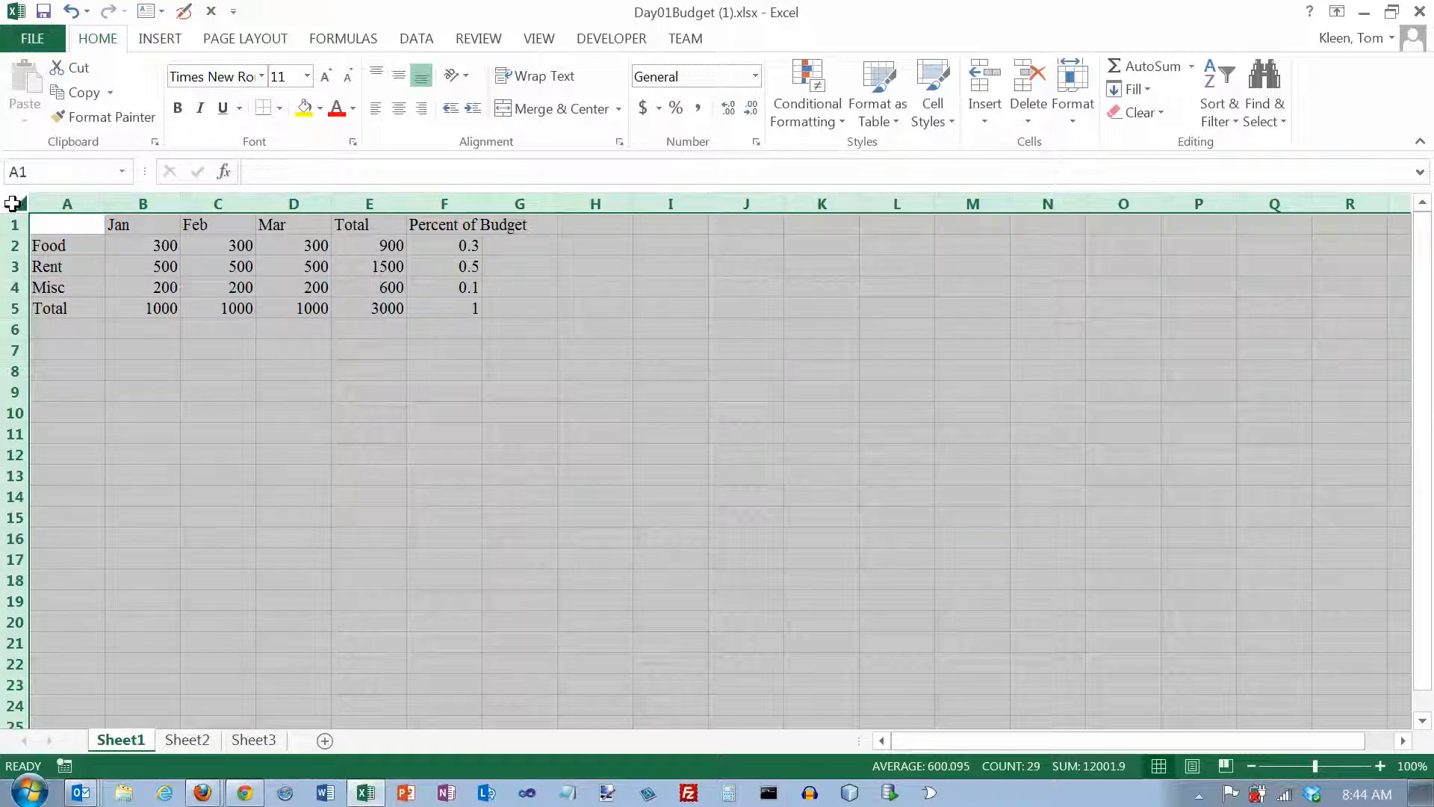
{"action": "left_click", "coordinate": [263, 77]}
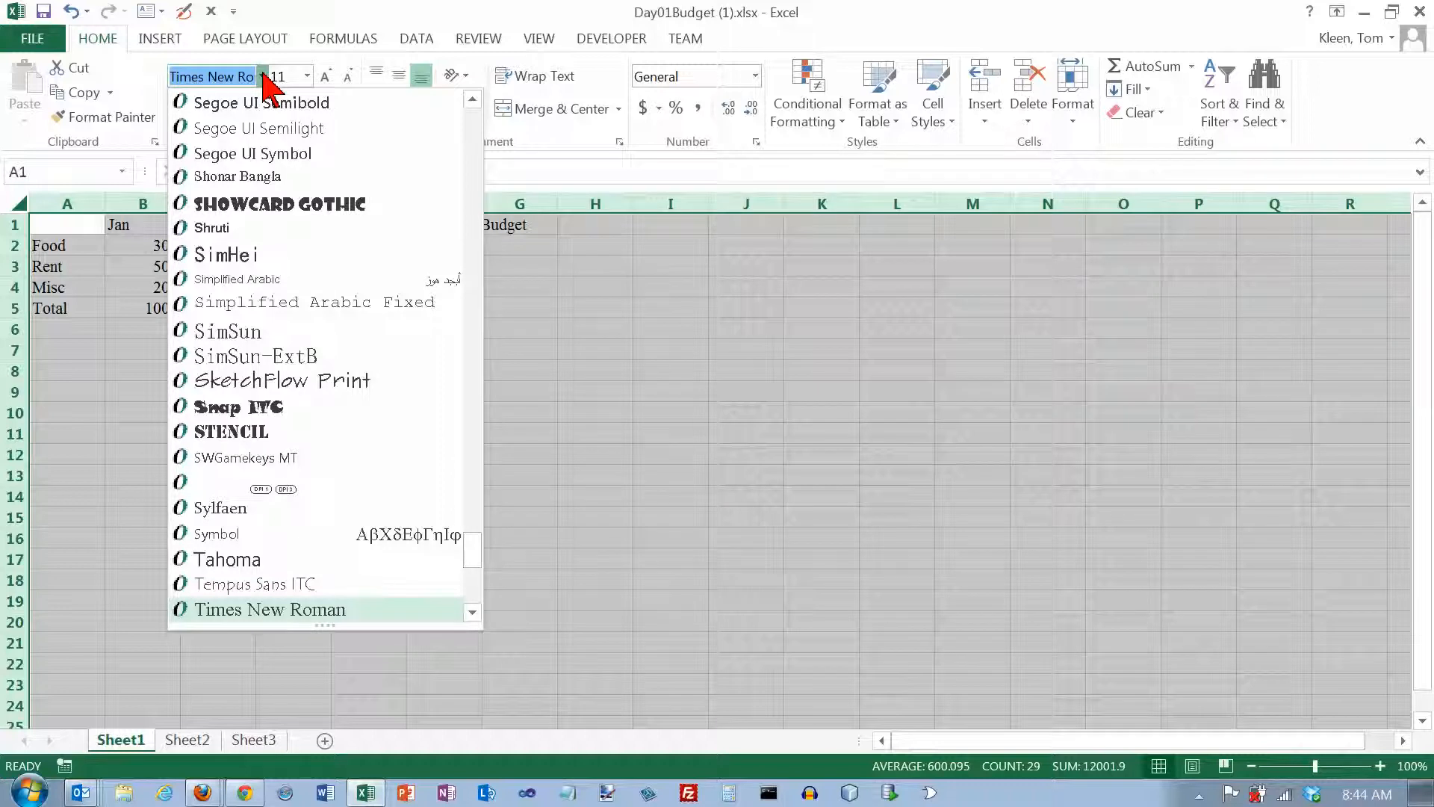
{"action": "type", "text": "Verdana"}
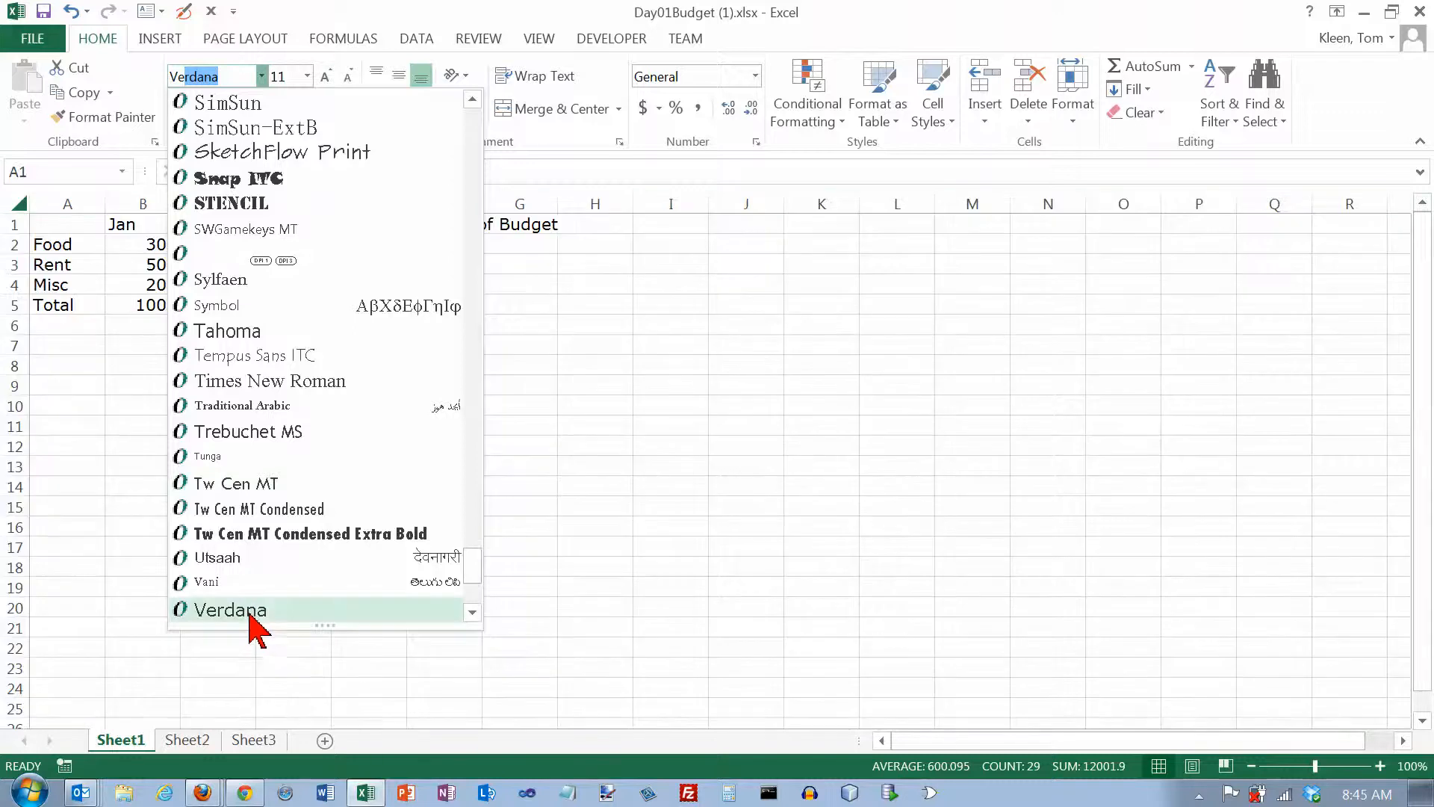
{"action": "left_click", "coordinate": [250, 611]}
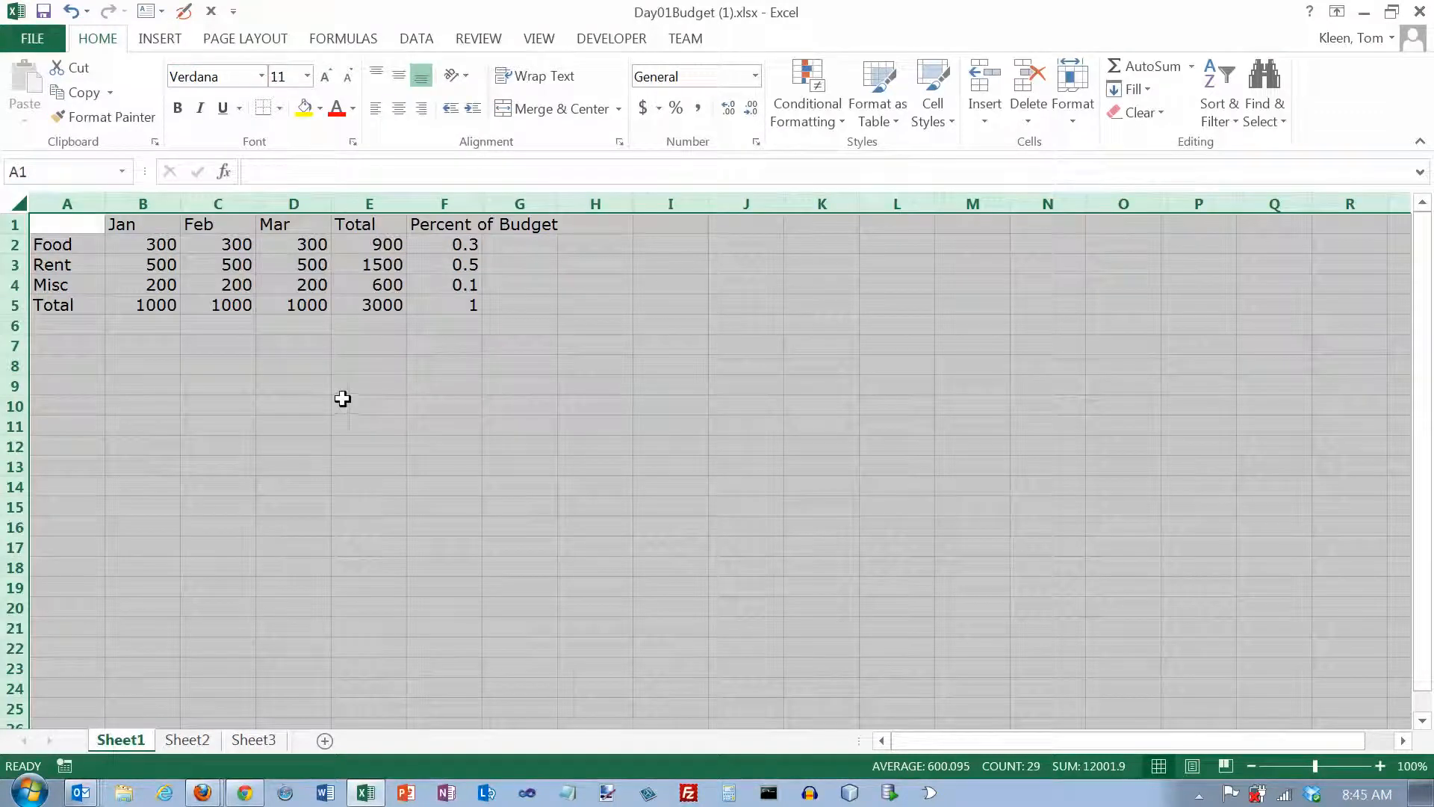
{"action": "left_click", "coordinate": [307, 76]}
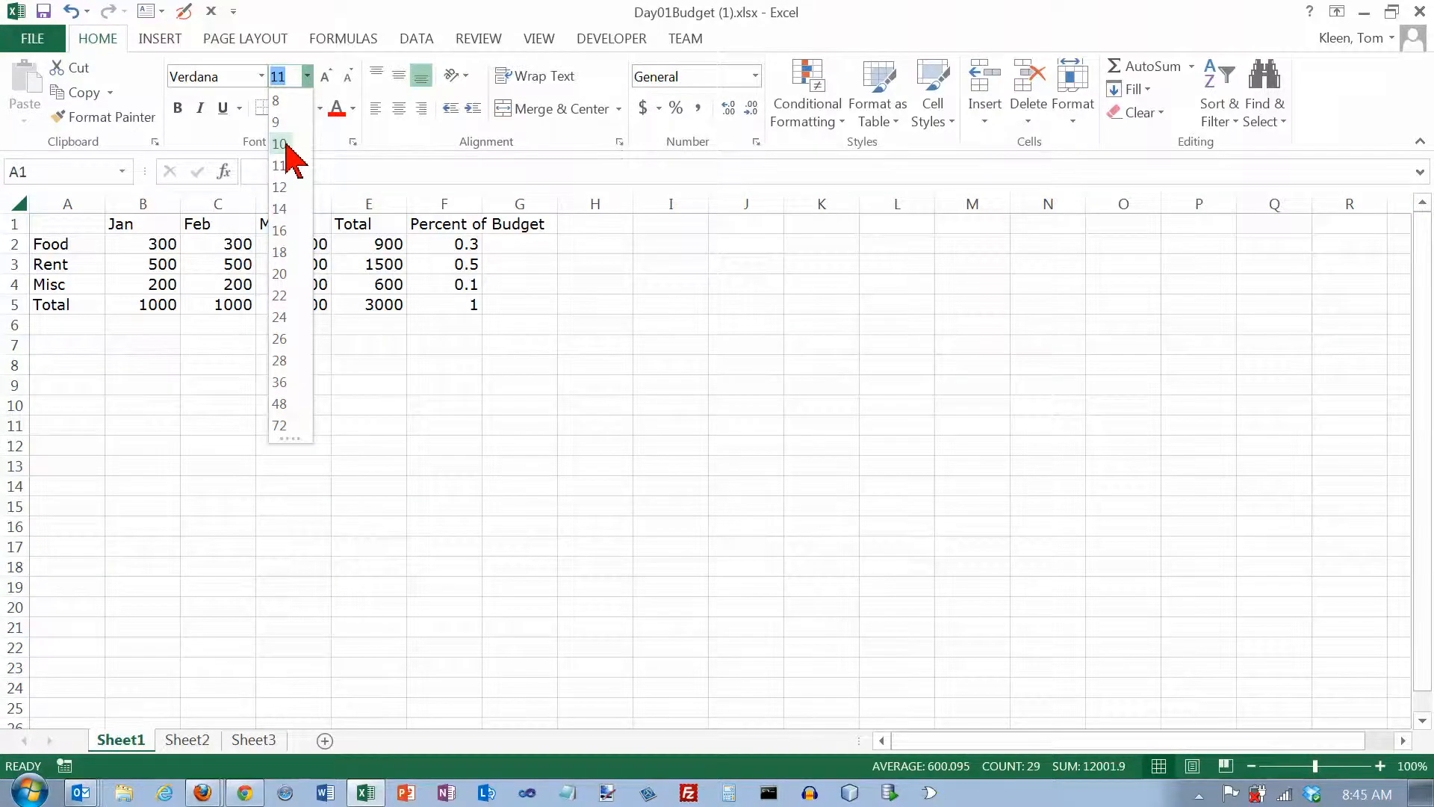
{"action": "left_click", "coordinate": [279, 145]}
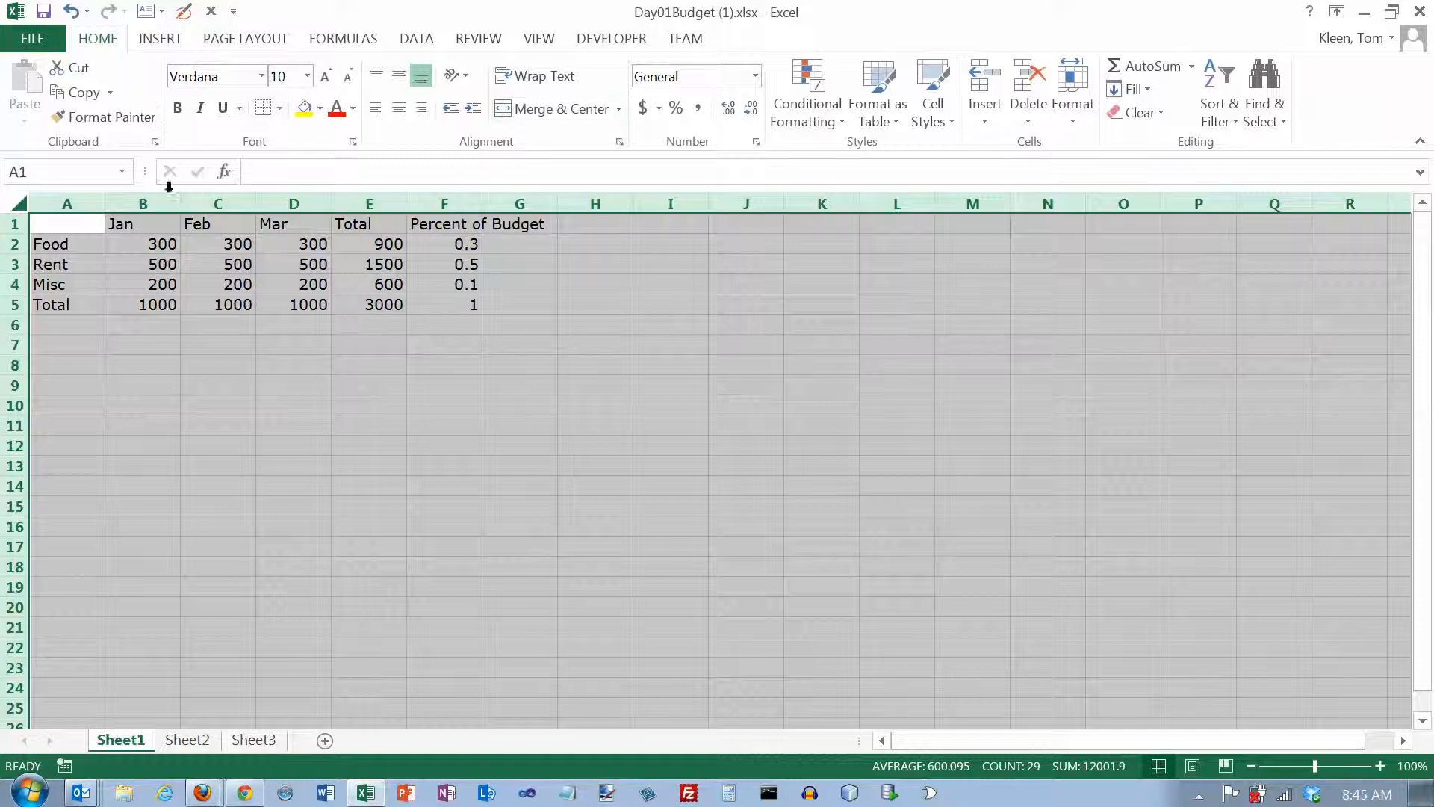
Step: Make the category labels in column A bold
{"action": "left_click", "coordinate": [86, 195]}
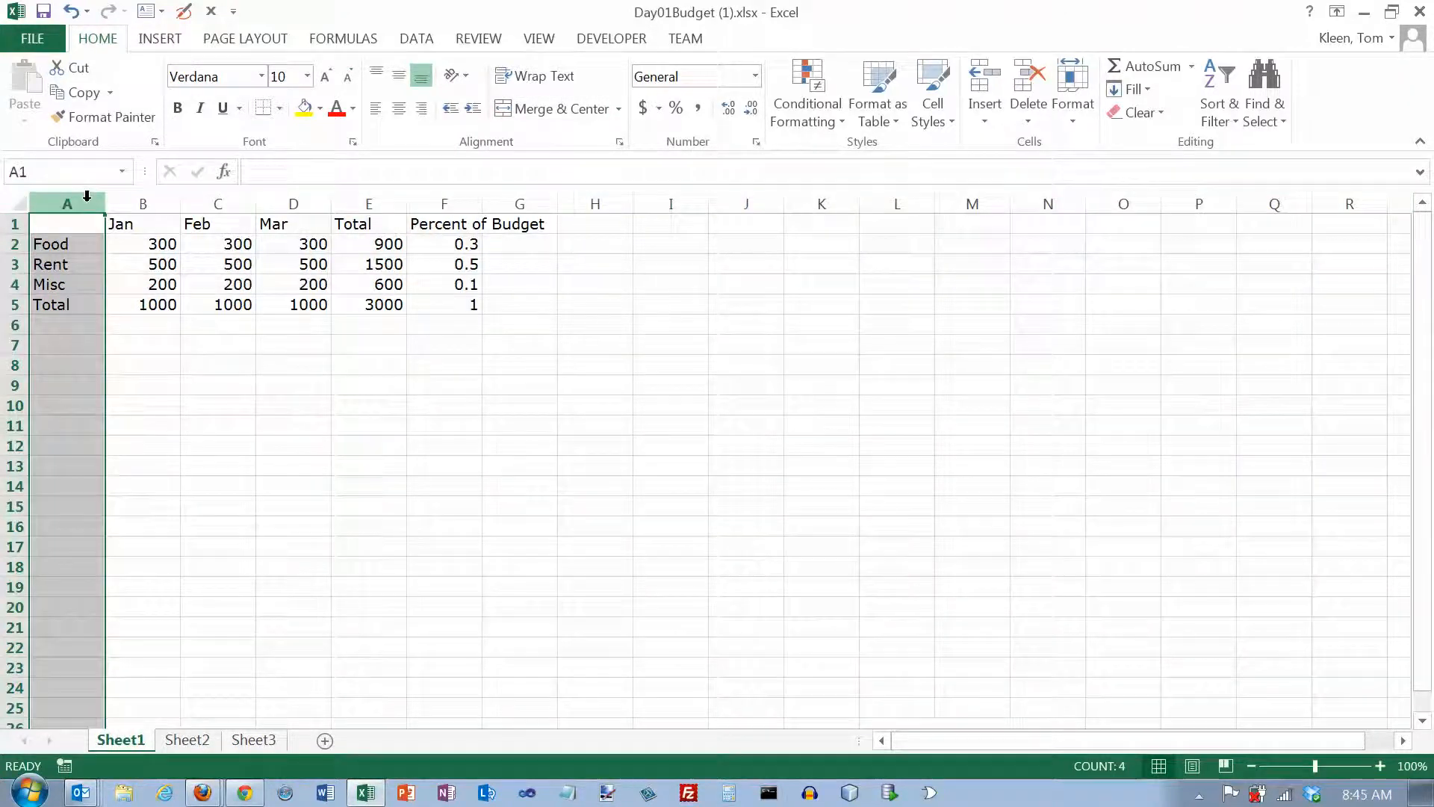
{"action": "left_click", "coordinate": [178, 110]}
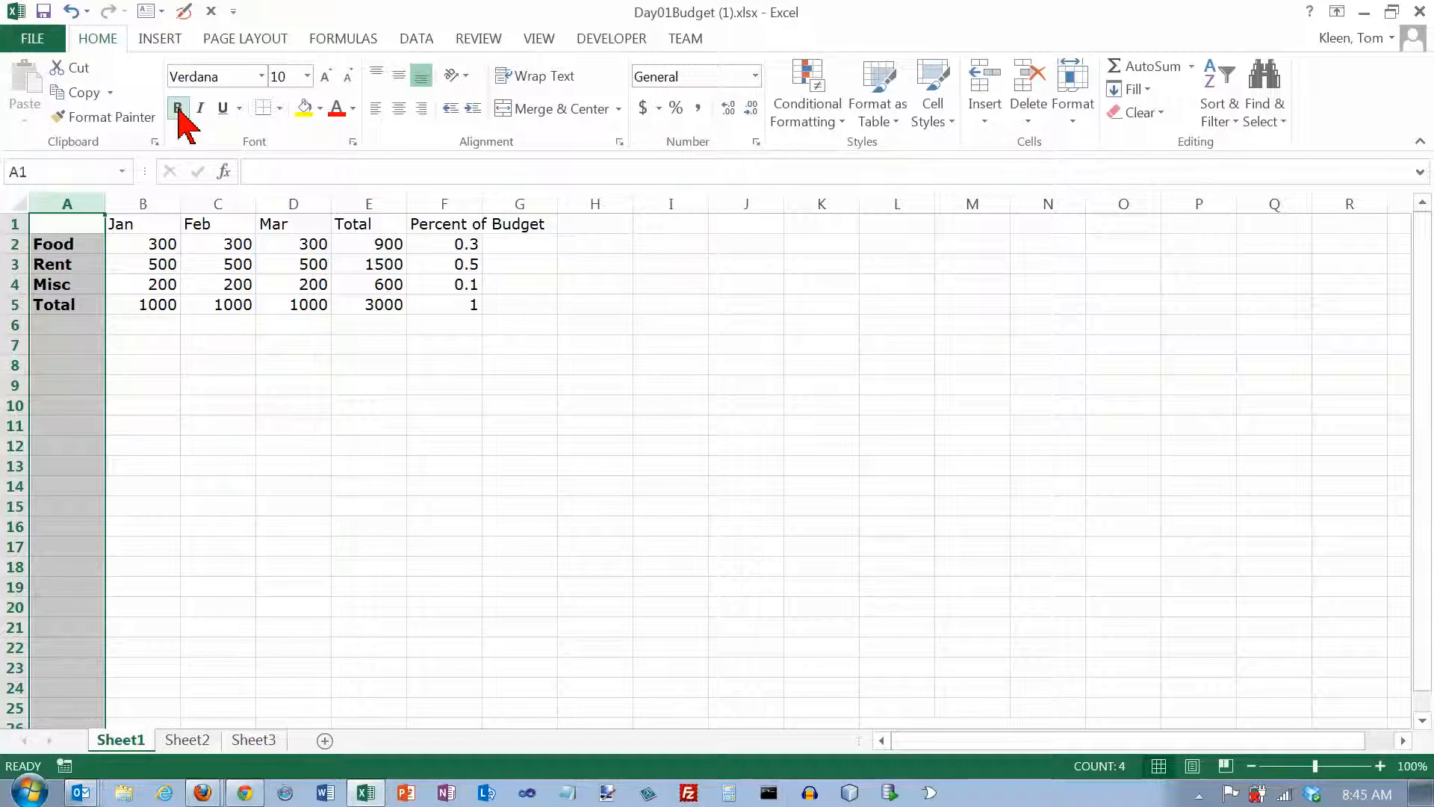
Step: Apply a thick bottom border to the header cells A1:F1
{"action": "left_click", "coordinate": [92, 224]}
{"action": "left_click_drag", "start_coordinate": [91, 224], "coordinate": [471, 226]}
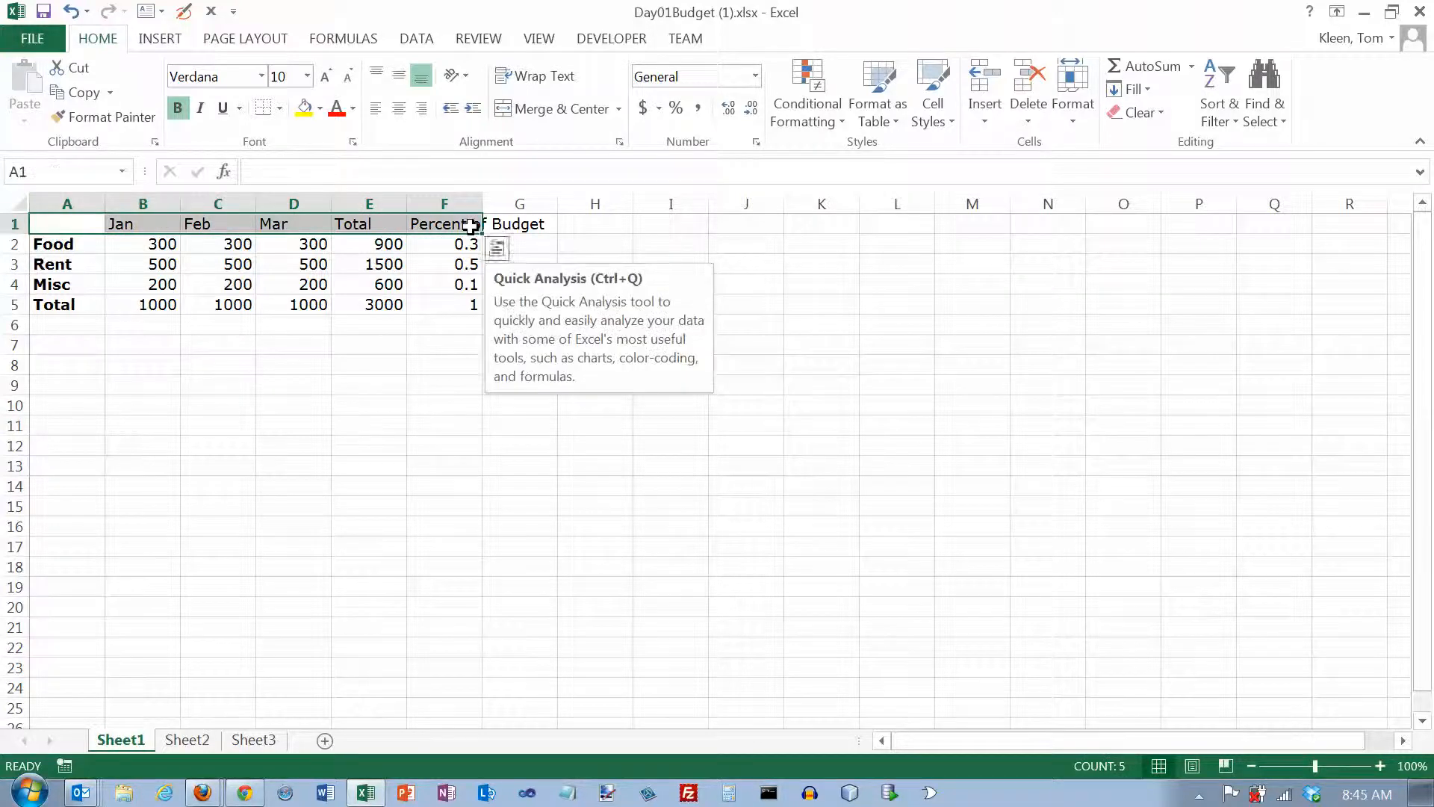
{"action": "left_click", "coordinate": [280, 108]}
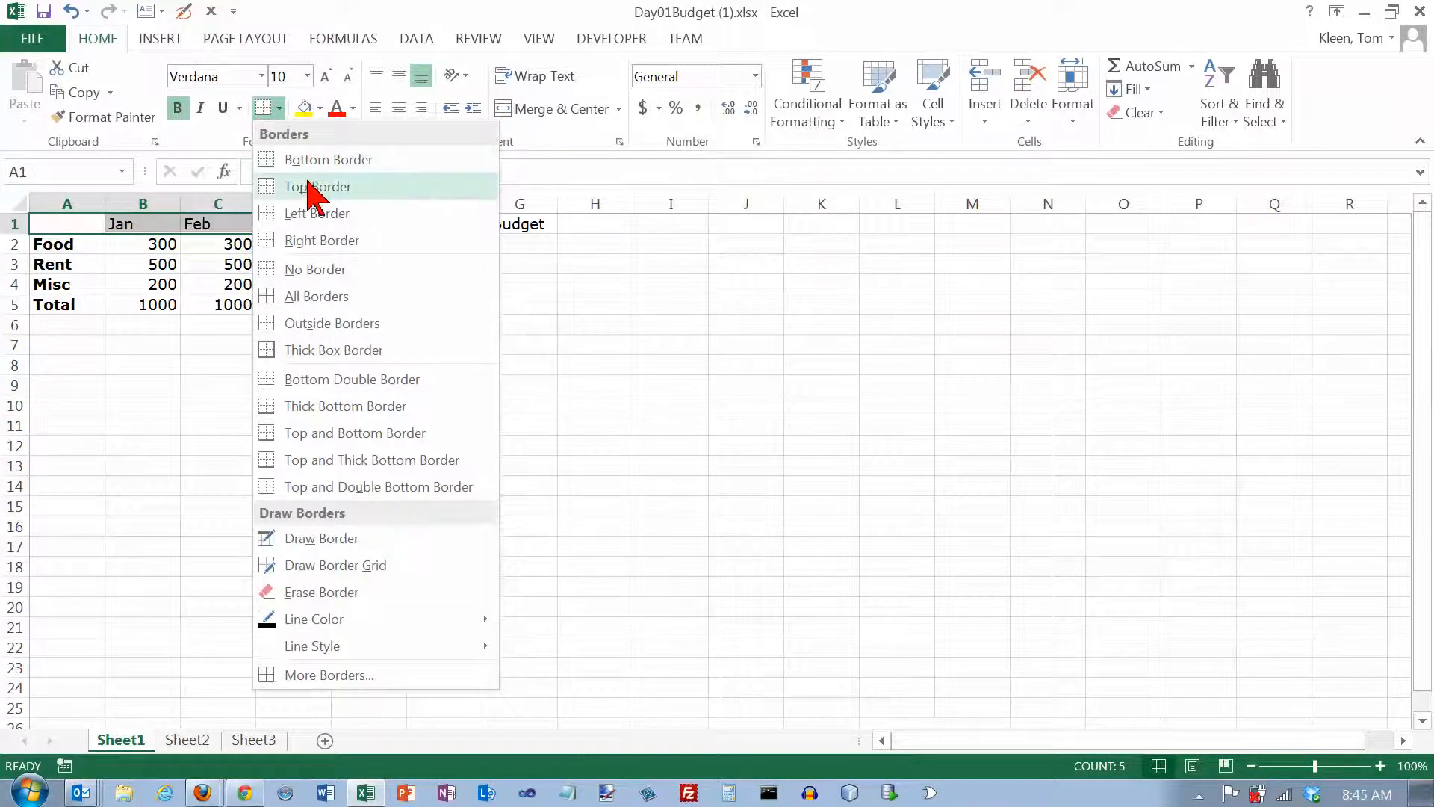
{"action": "left_click", "coordinate": [321, 406]}
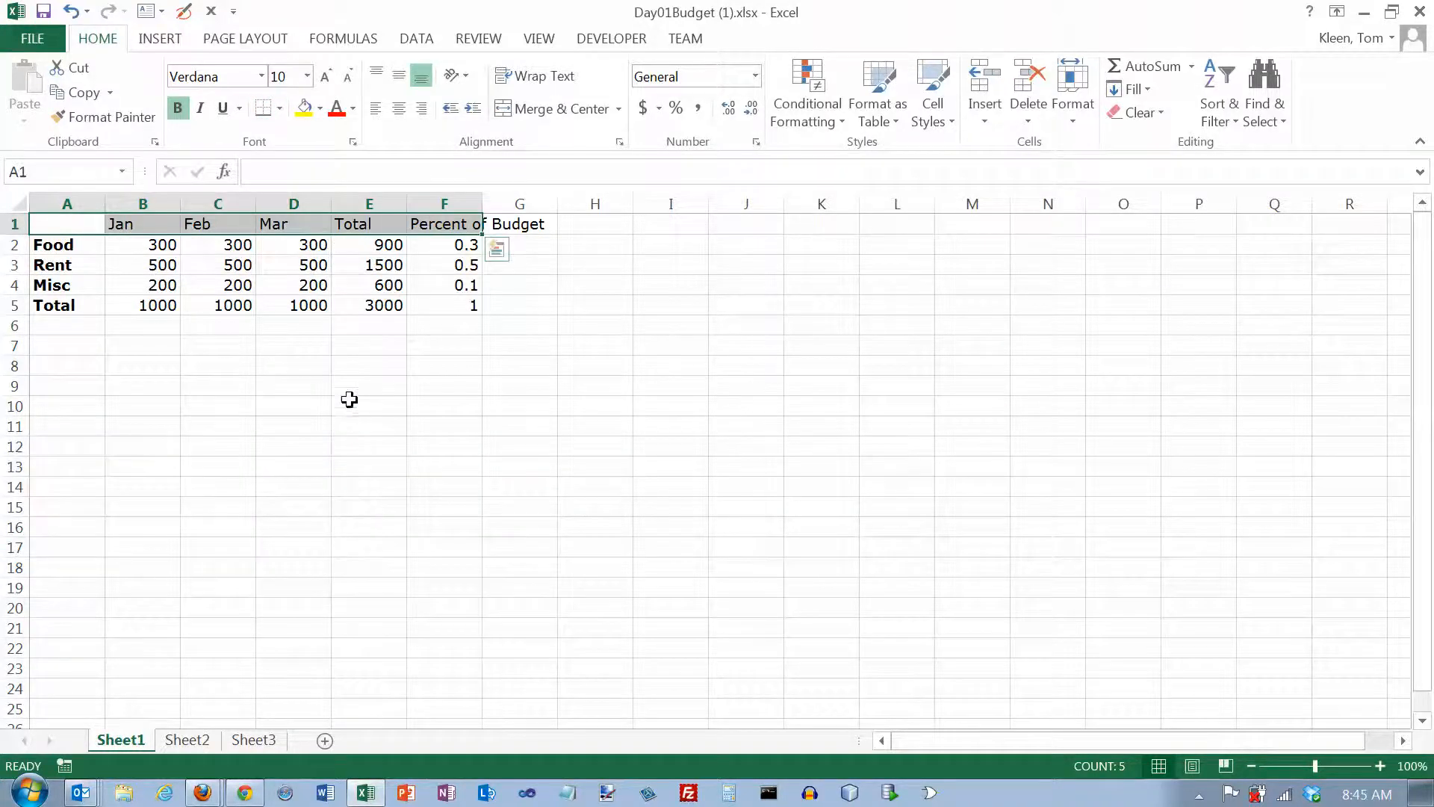
Step: Fill the Total column values E2:E5 with the lightest aqua theme color
{"action": "left_click", "coordinate": [773, 369]}
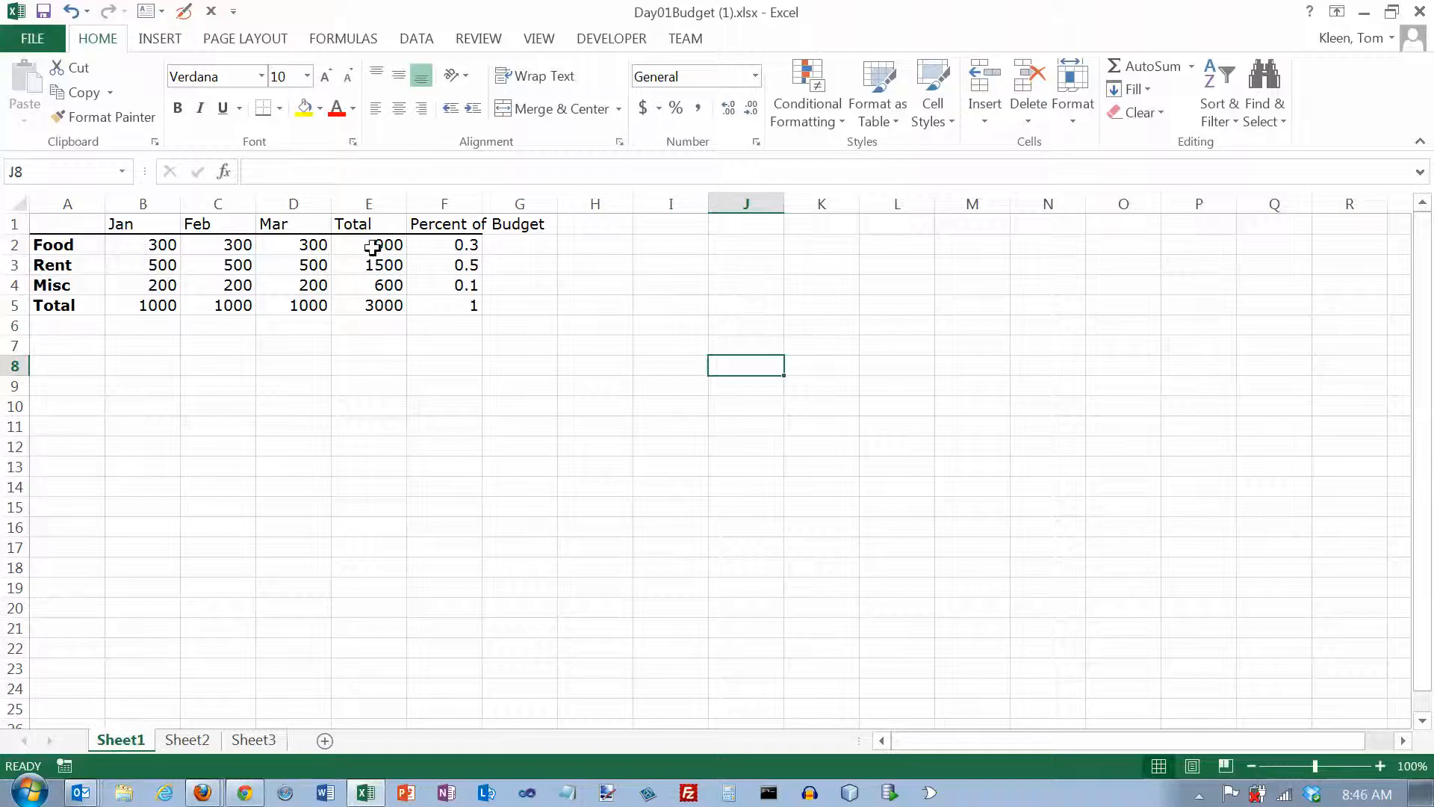
{"action": "left_click_drag", "start_coordinate": [373, 244], "coordinate": [373, 302]}
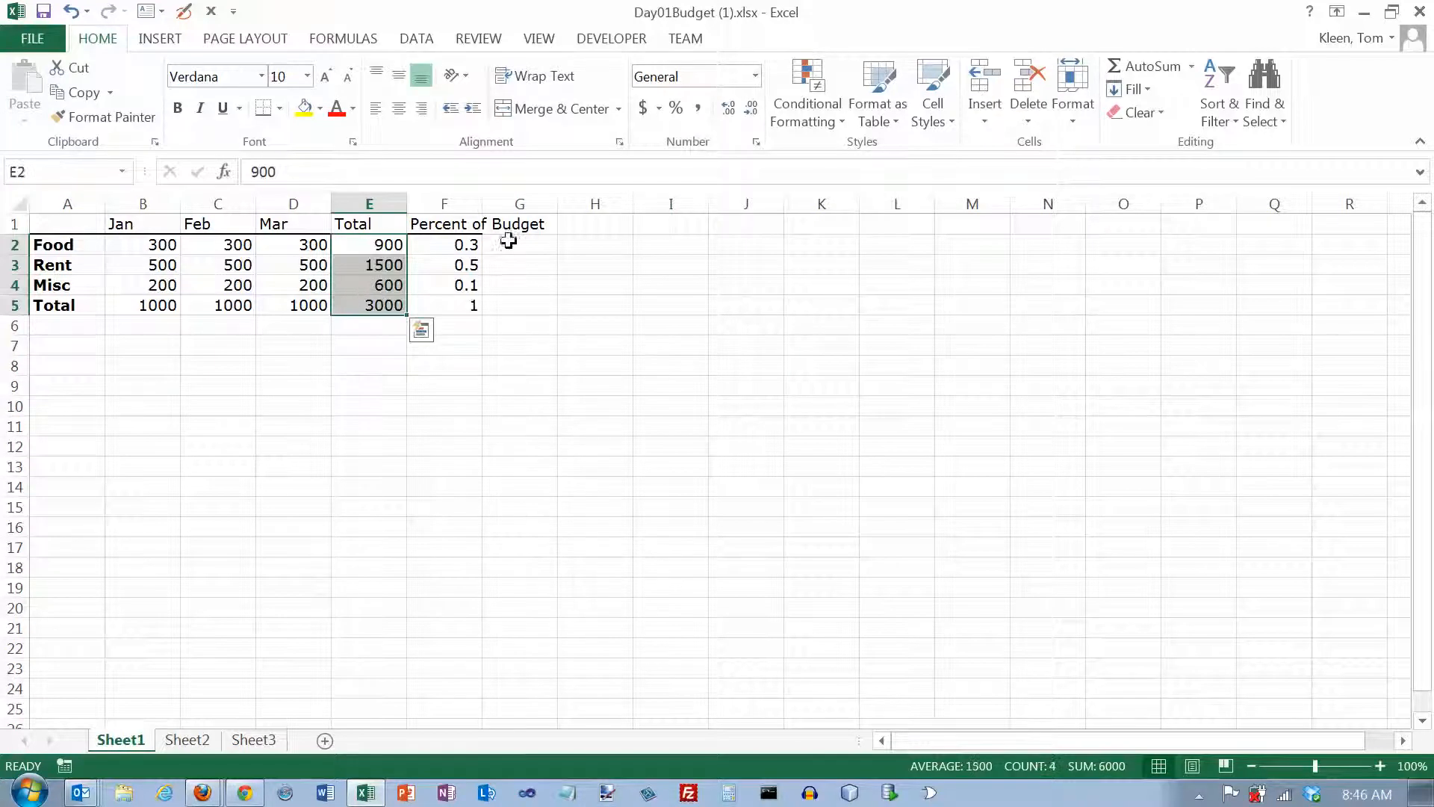
{"action": "left_click", "coordinate": [321, 109]}
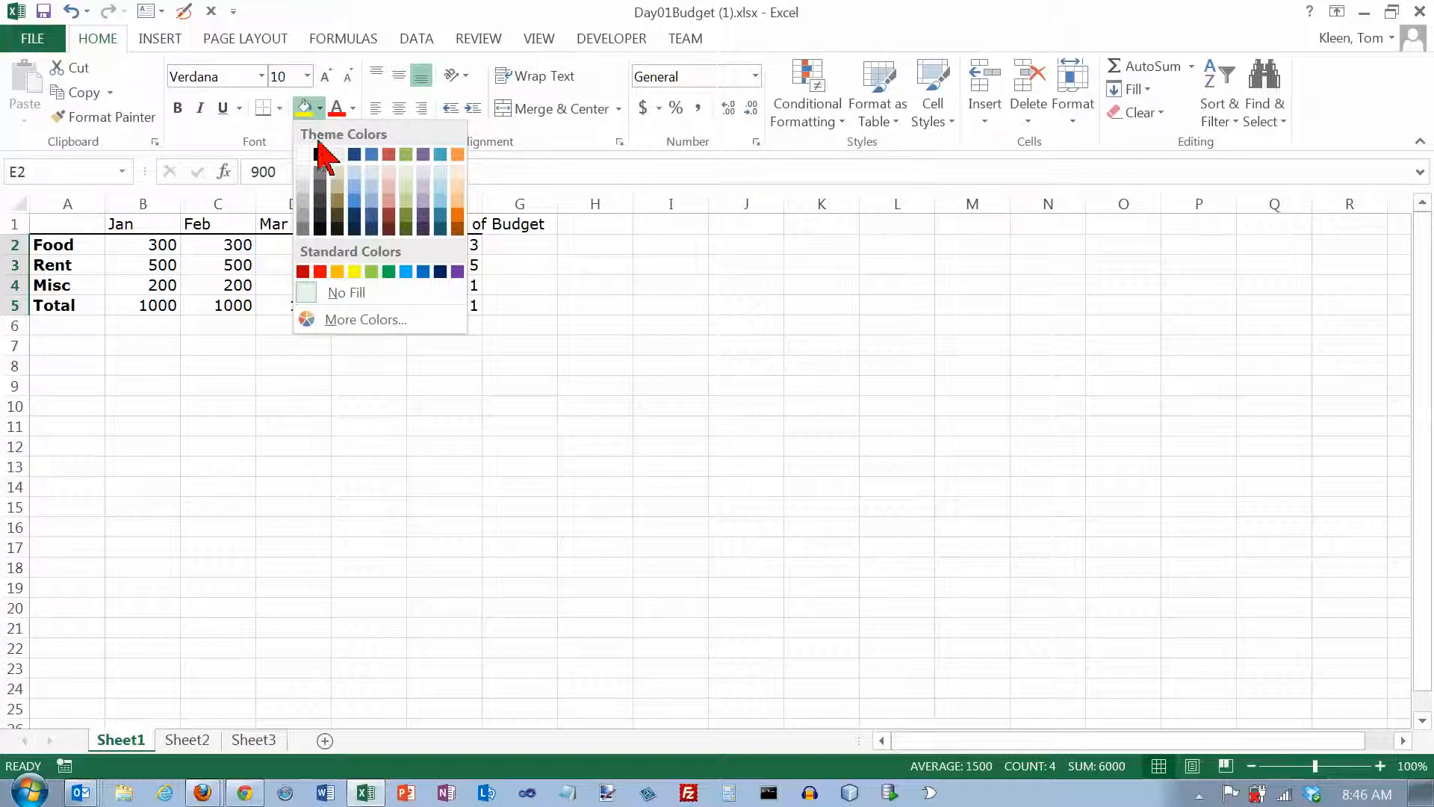
{"action": "left_click", "coordinate": [436, 171]}
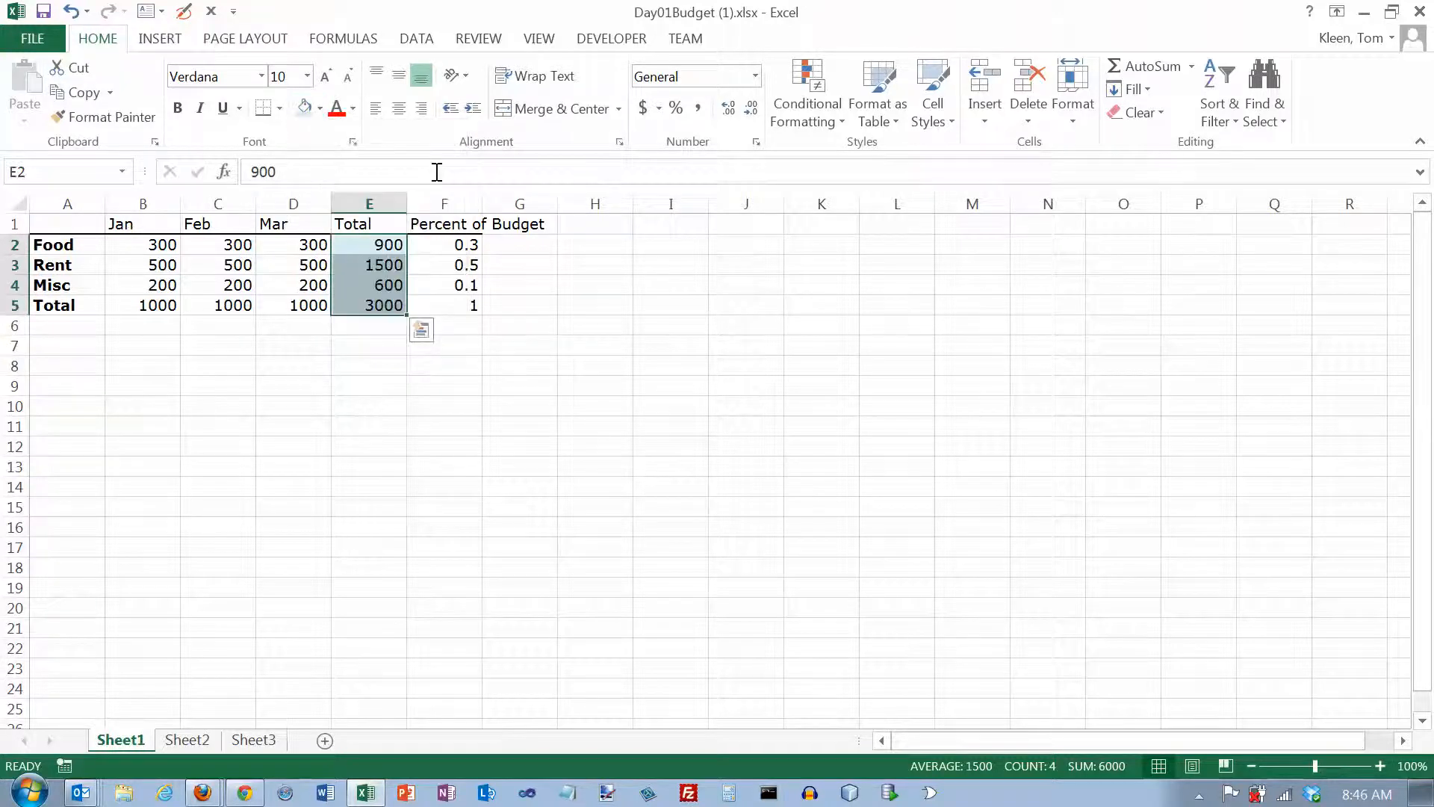
{"action": "left_click", "coordinate": [628, 270]}
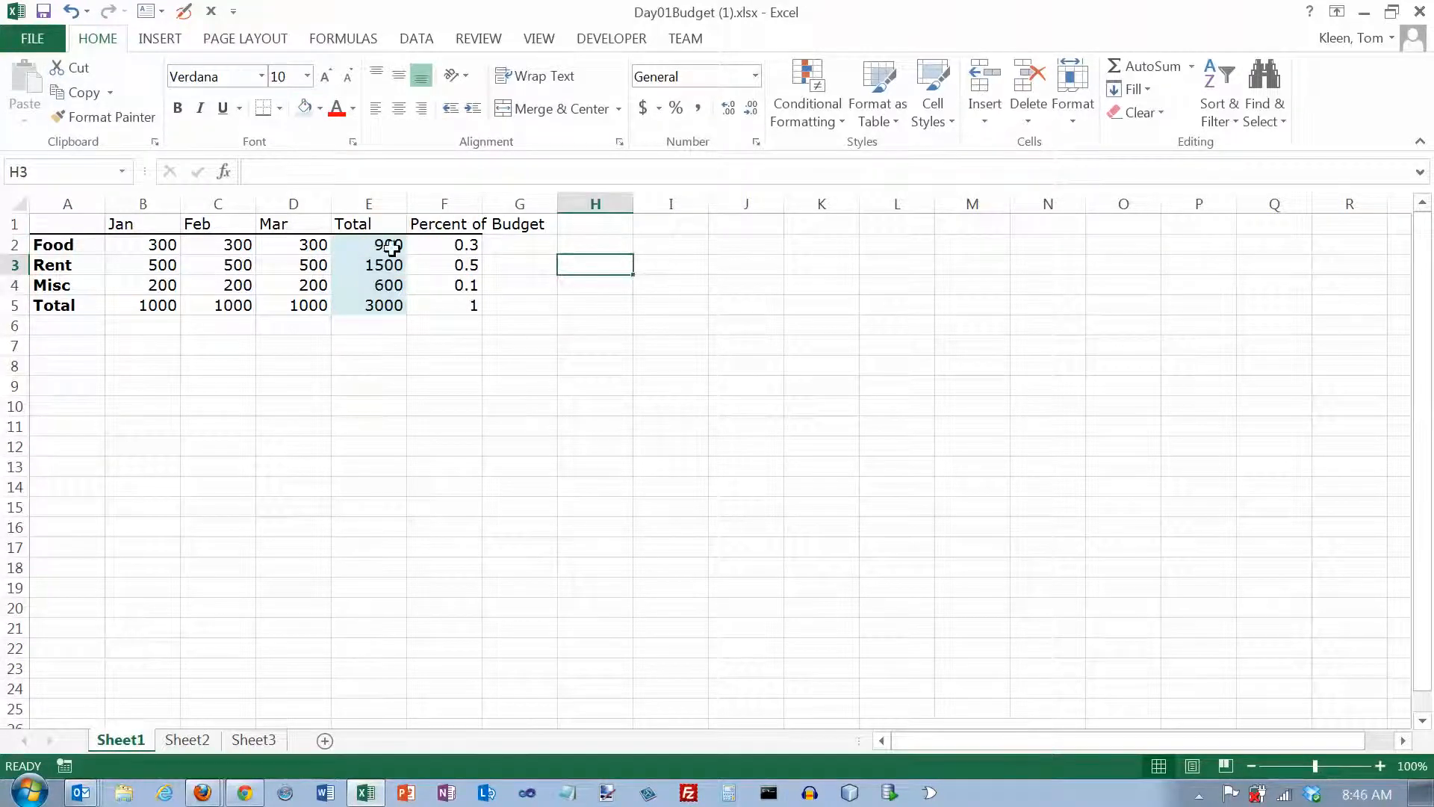
Step: Change the font color of the Total values E2:E5 to standard dark blue
{"action": "left_click_drag", "start_coordinate": [386, 245], "coordinate": [387, 305]}
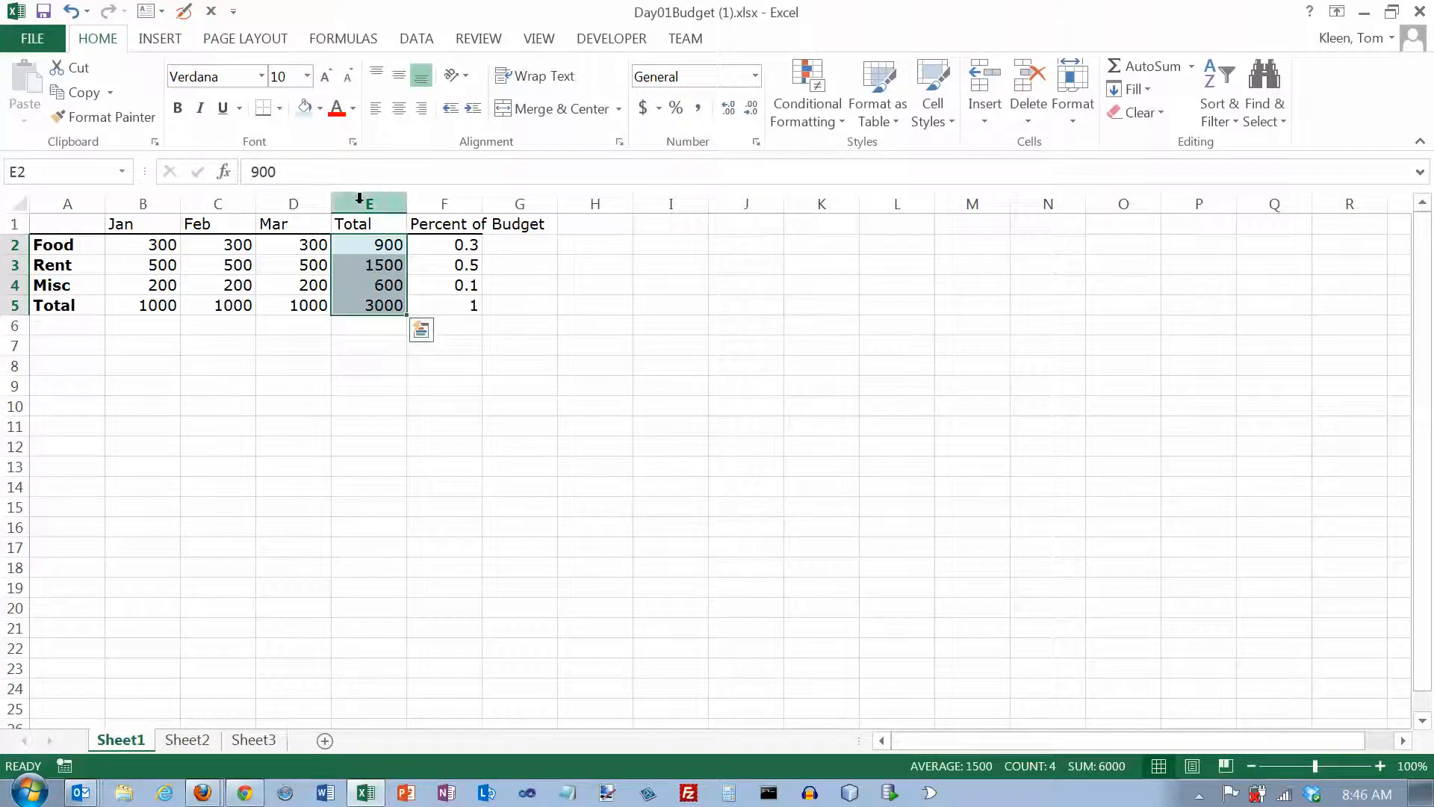
{"action": "left_click", "coordinate": [353, 108]}
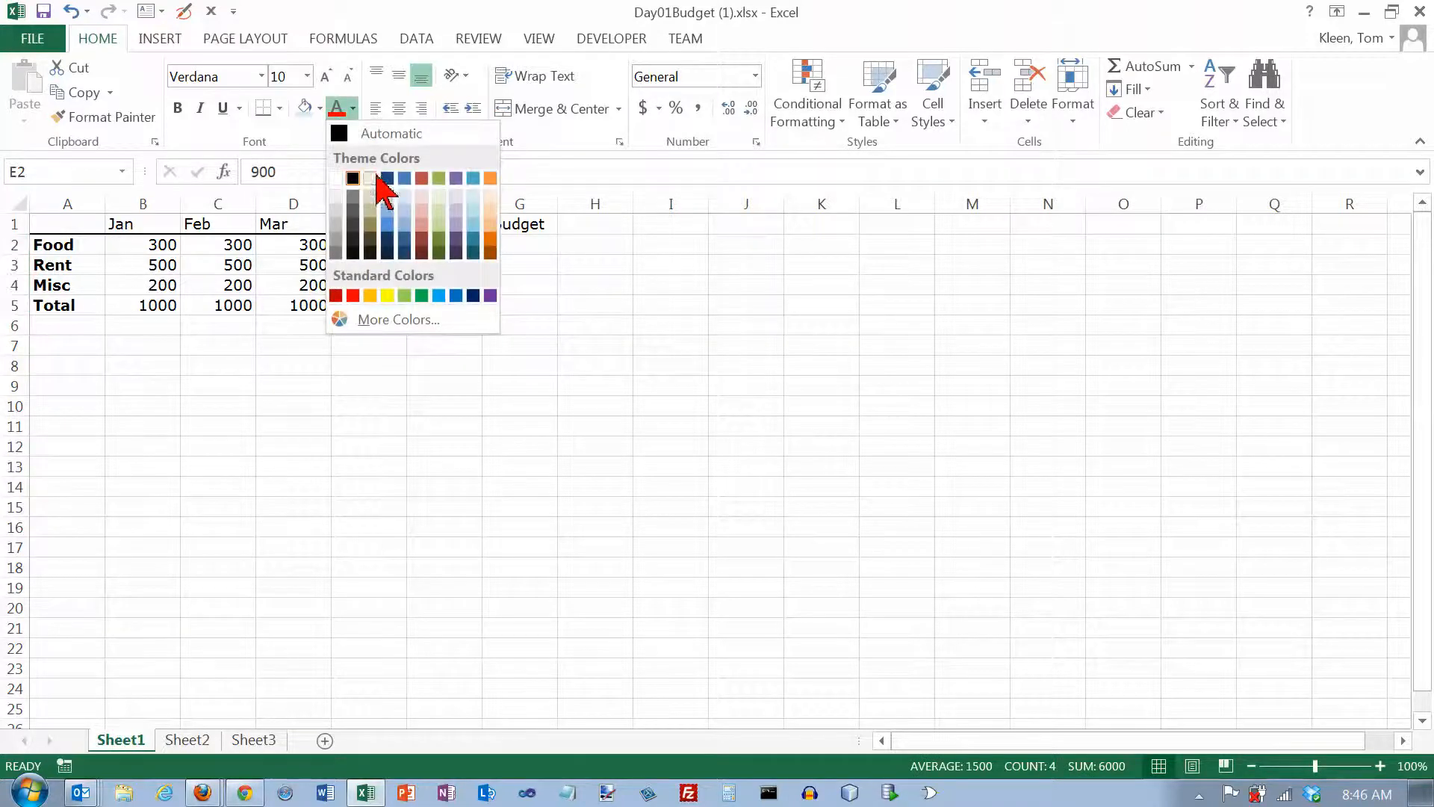
{"action": "left_click", "coordinate": [472, 296]}
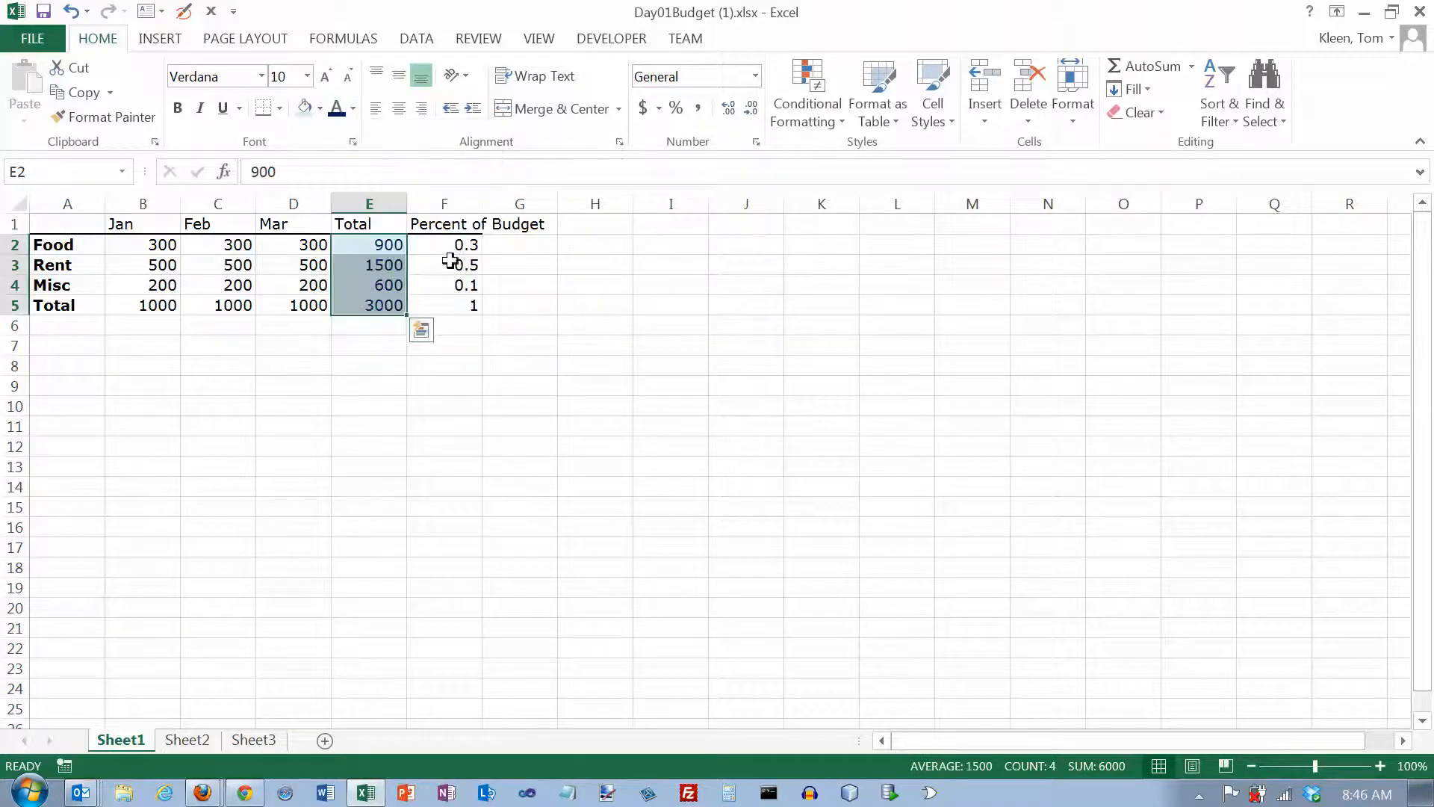
{"action": "left_click", "coordinate": [560, 251]}
{"action": "left_click", "coordinate": [395, 247]}
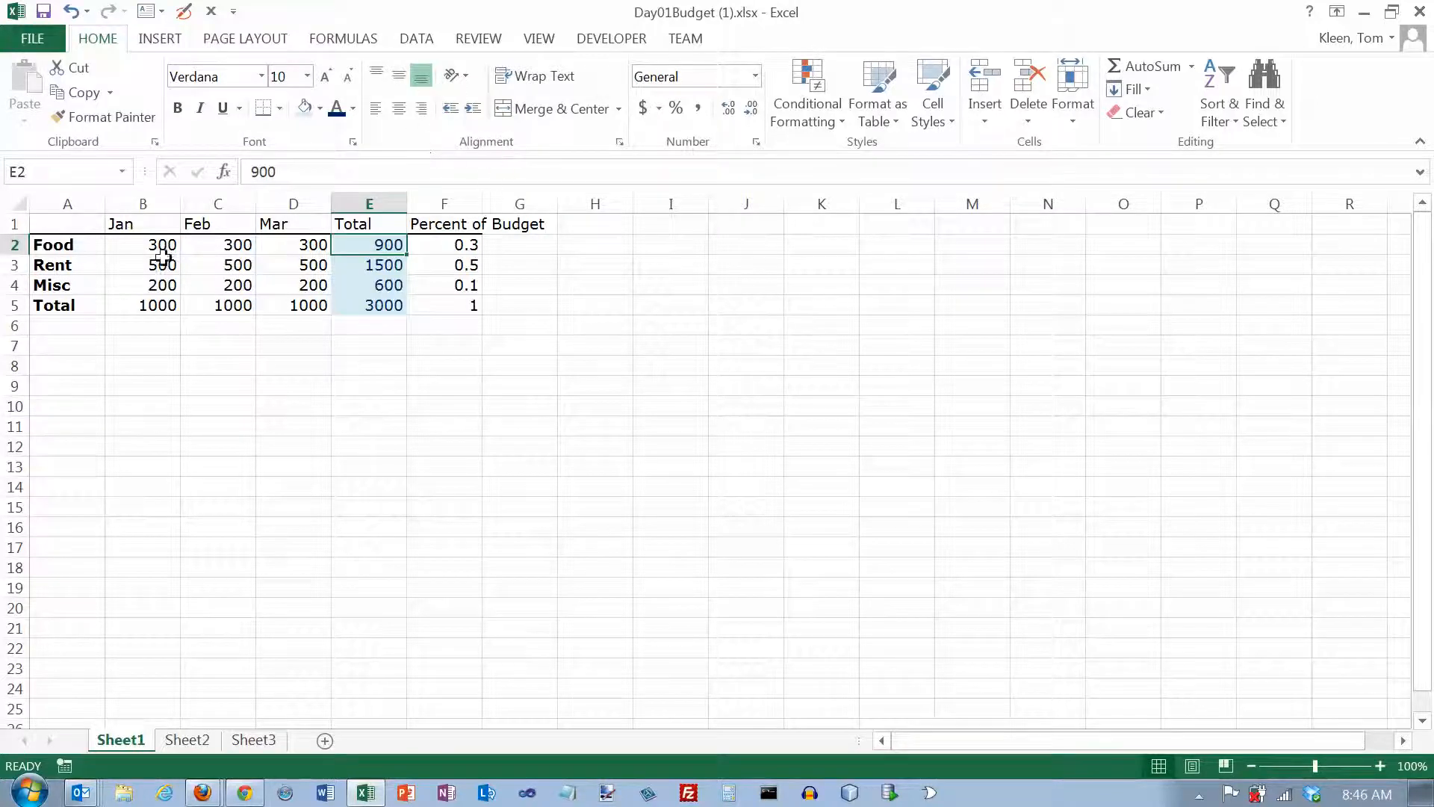
Step: Right-align the category labels in the whole of column A
{"action": "left_click", "coordinate": [75, 244]}
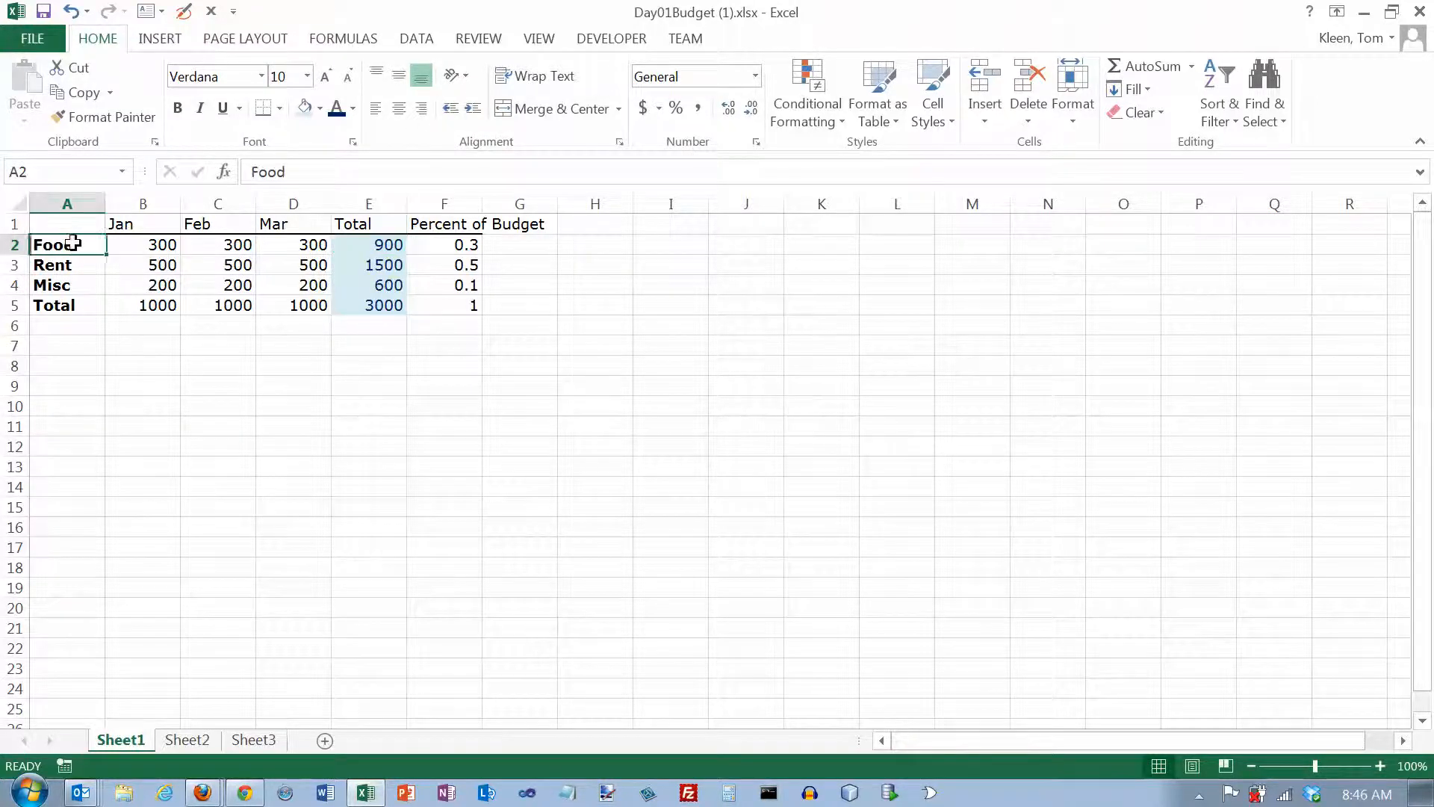
{"action": "left_click", "coordinate": [80, 200]}
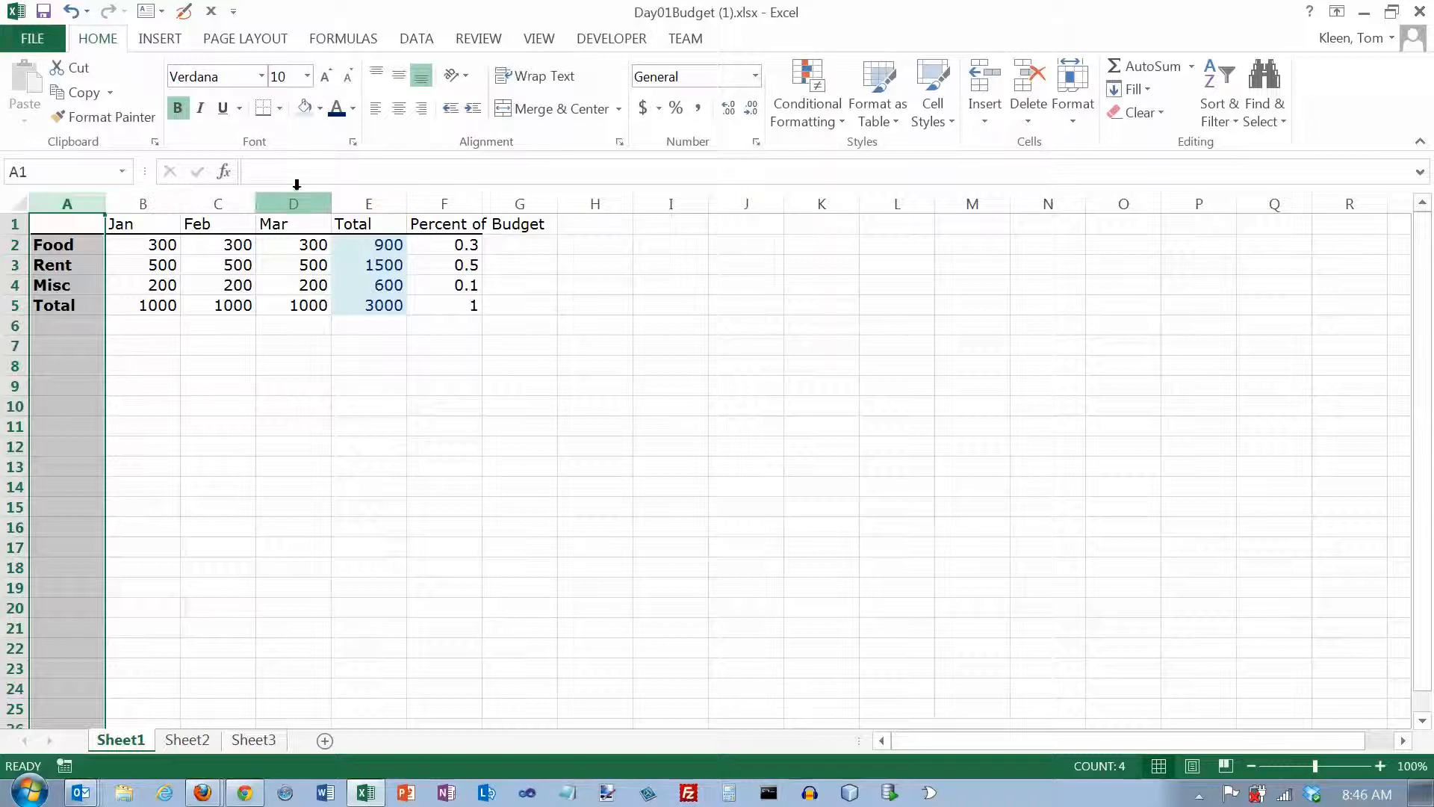
{"action": "left_click", "coordinate": [423, 110]}
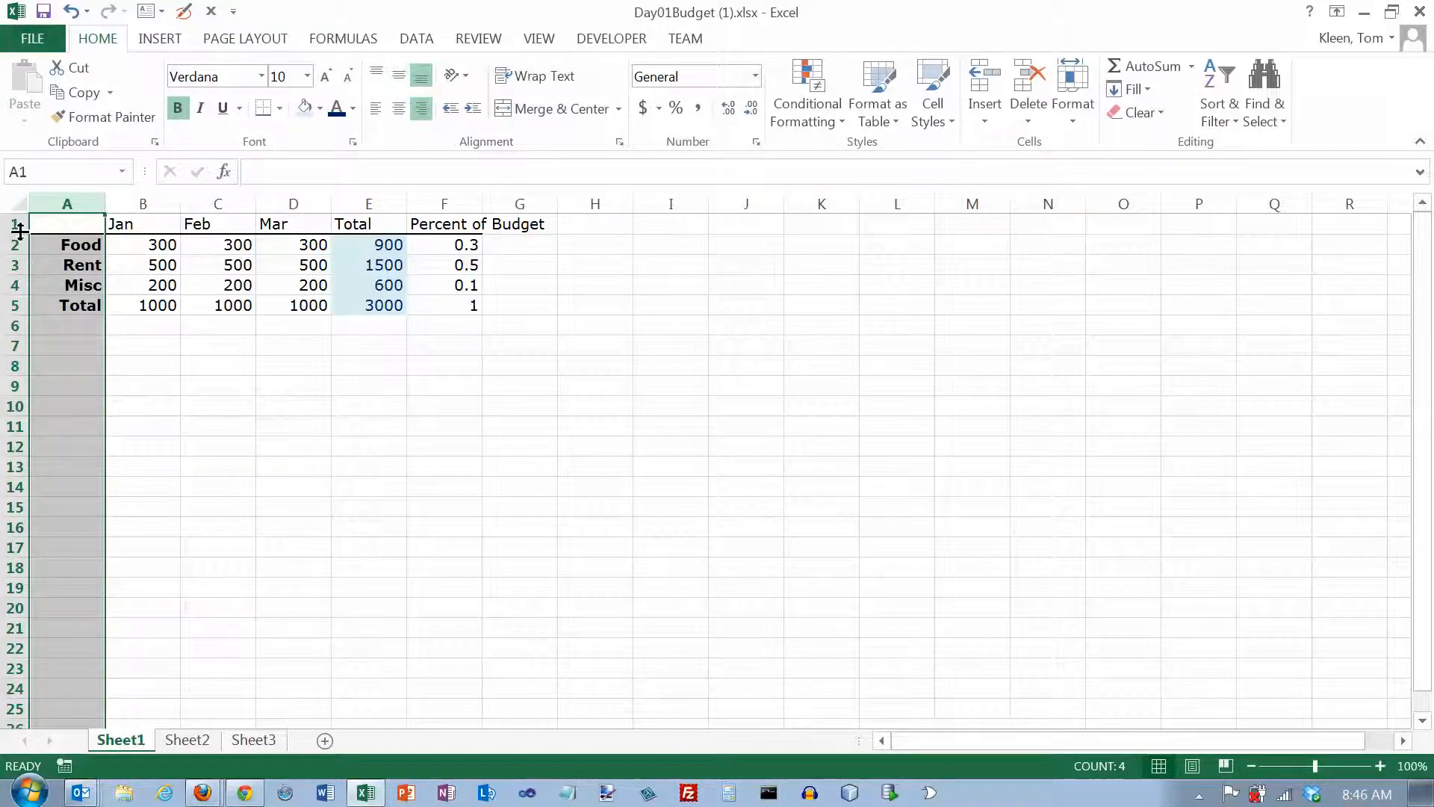
Step: Make row 1 much taller and try top, middle and bottom vertical alignment on the headers B1:F1
{"action": "left_click_drag", "start_coordinate": [16, 233], "coordinate": [16, 345]}
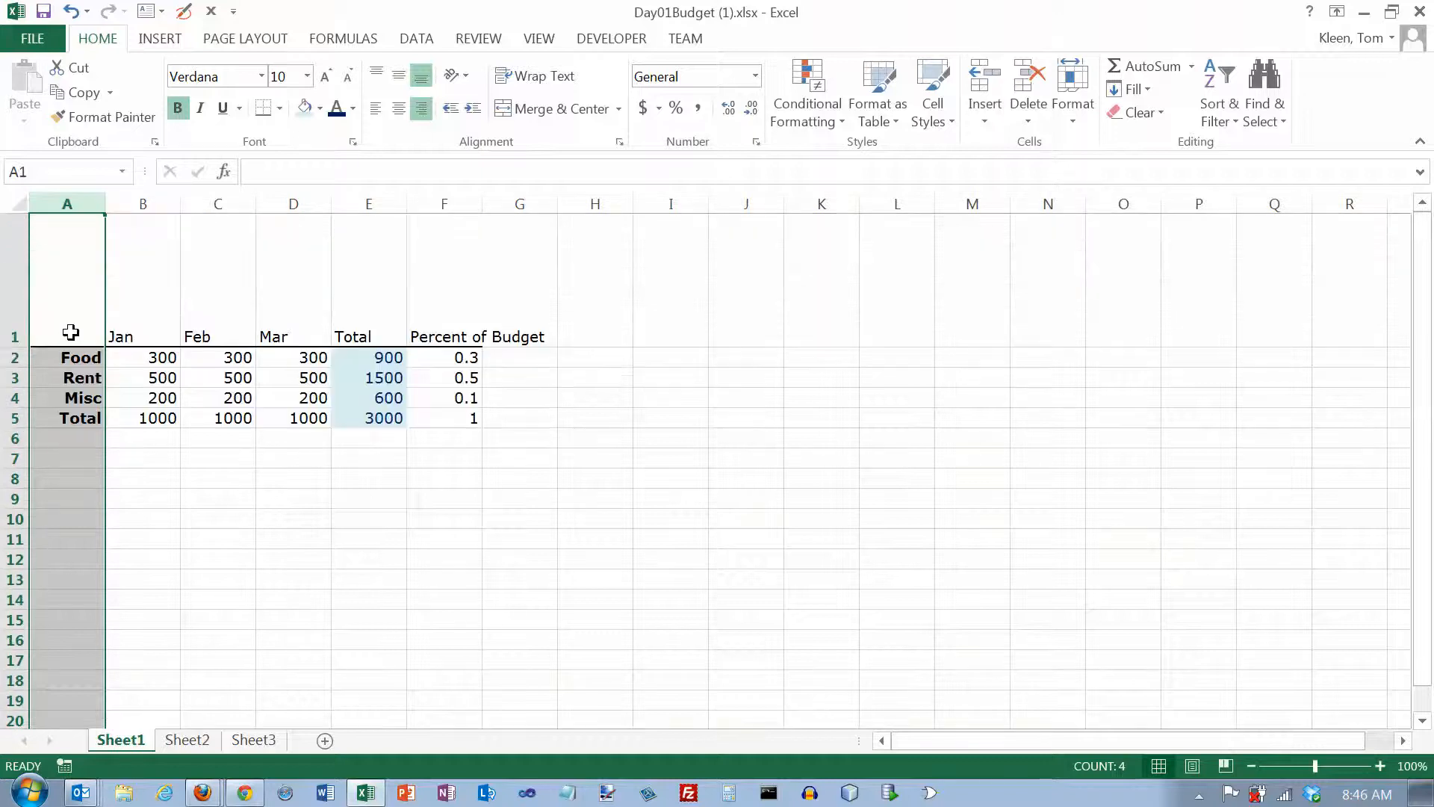
{"action": "left_click_drag", "start_coordinate": [140, 331], "coordinate": [459, 267]}
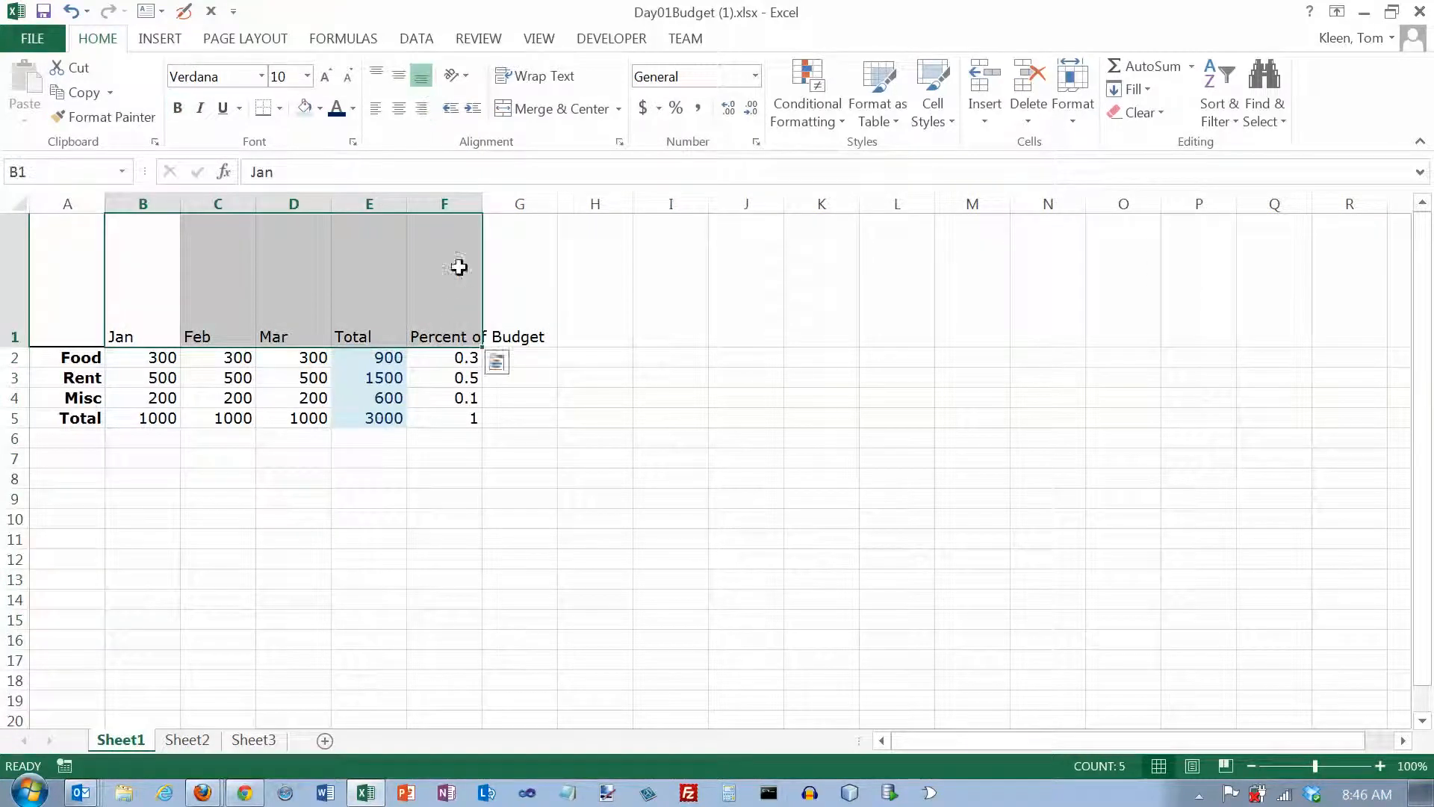
{"action": "left_click", "coordinate": [379, 74]}
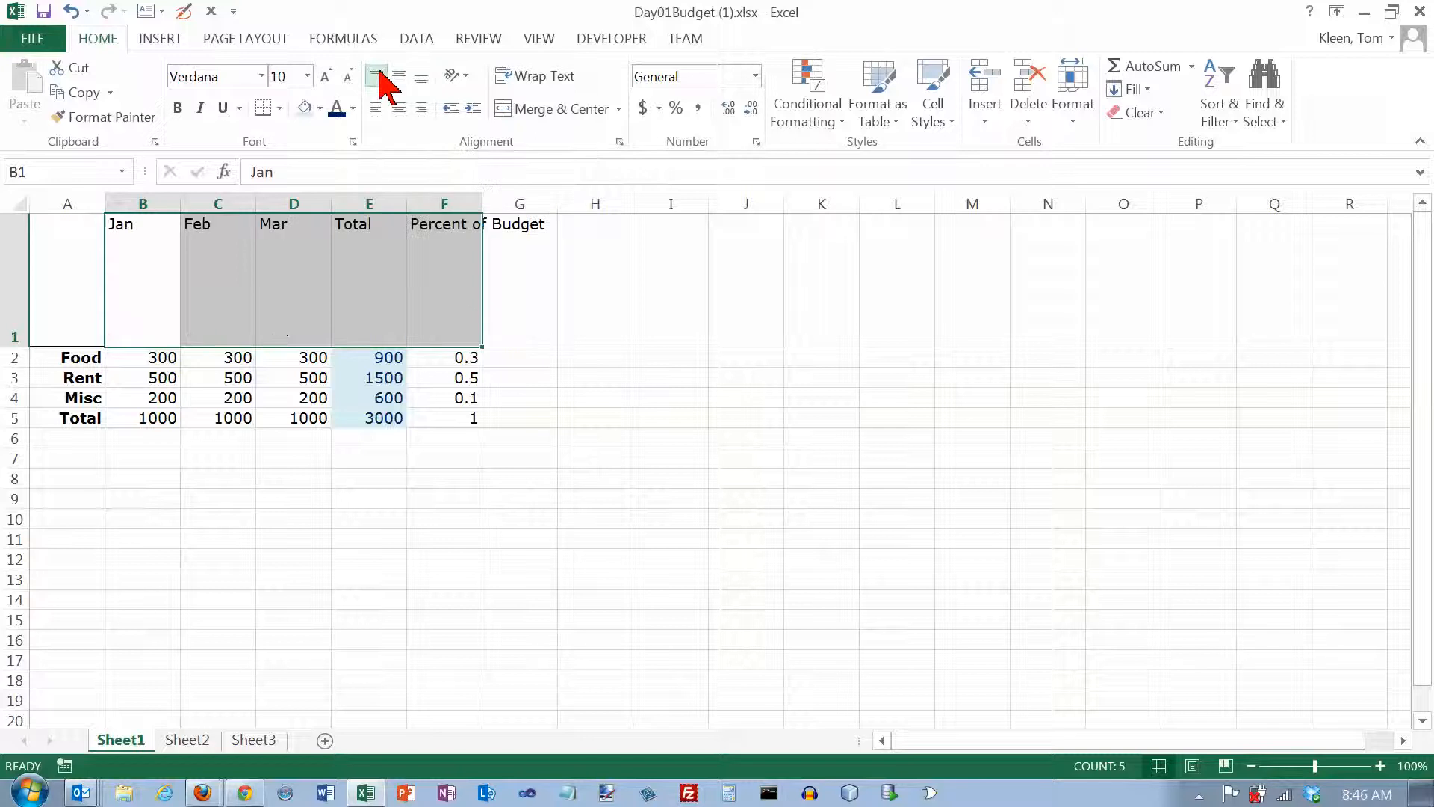
{"action": "left_click", "coordinate": [399, 77]}
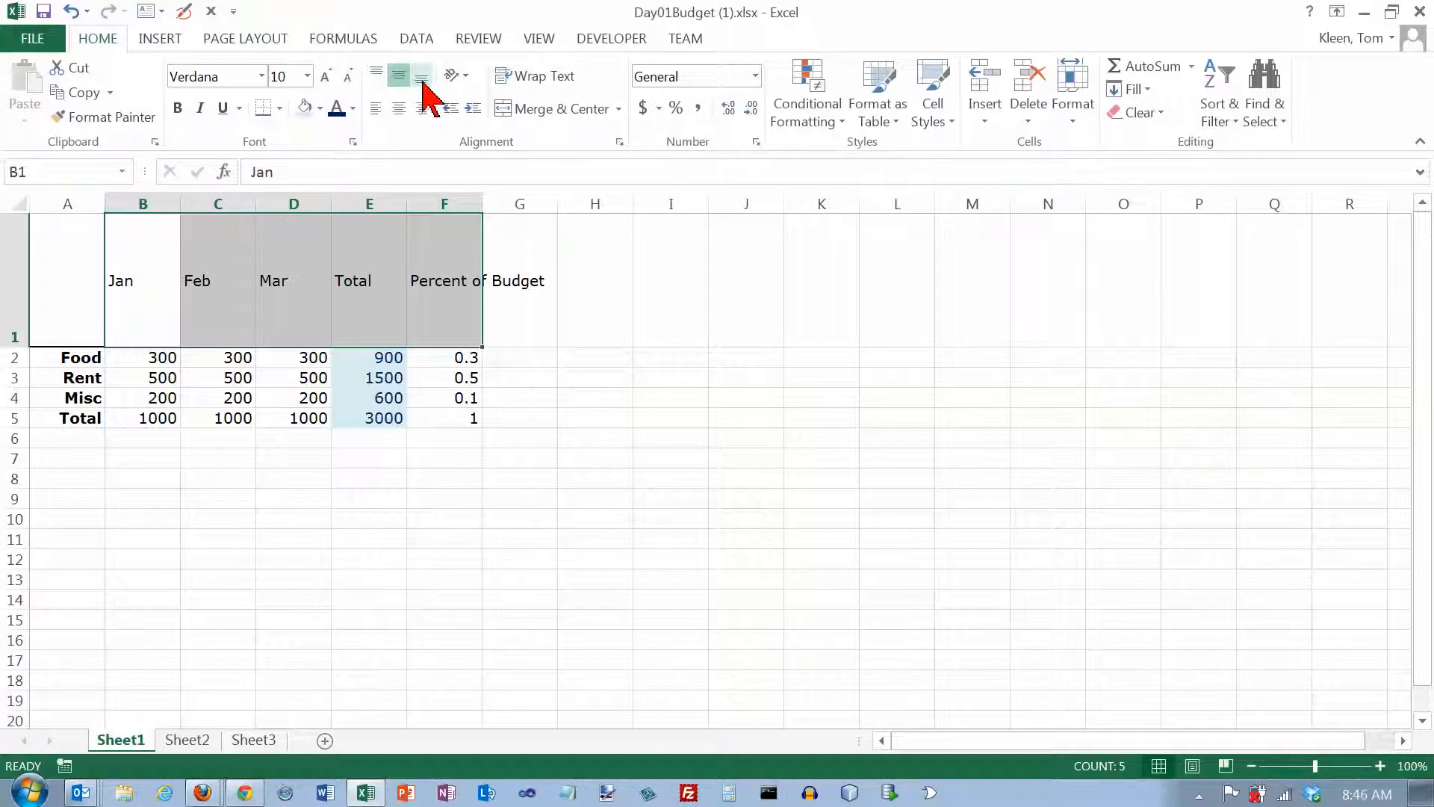
{"action": "left_click", "coordinate": [421, 78]}
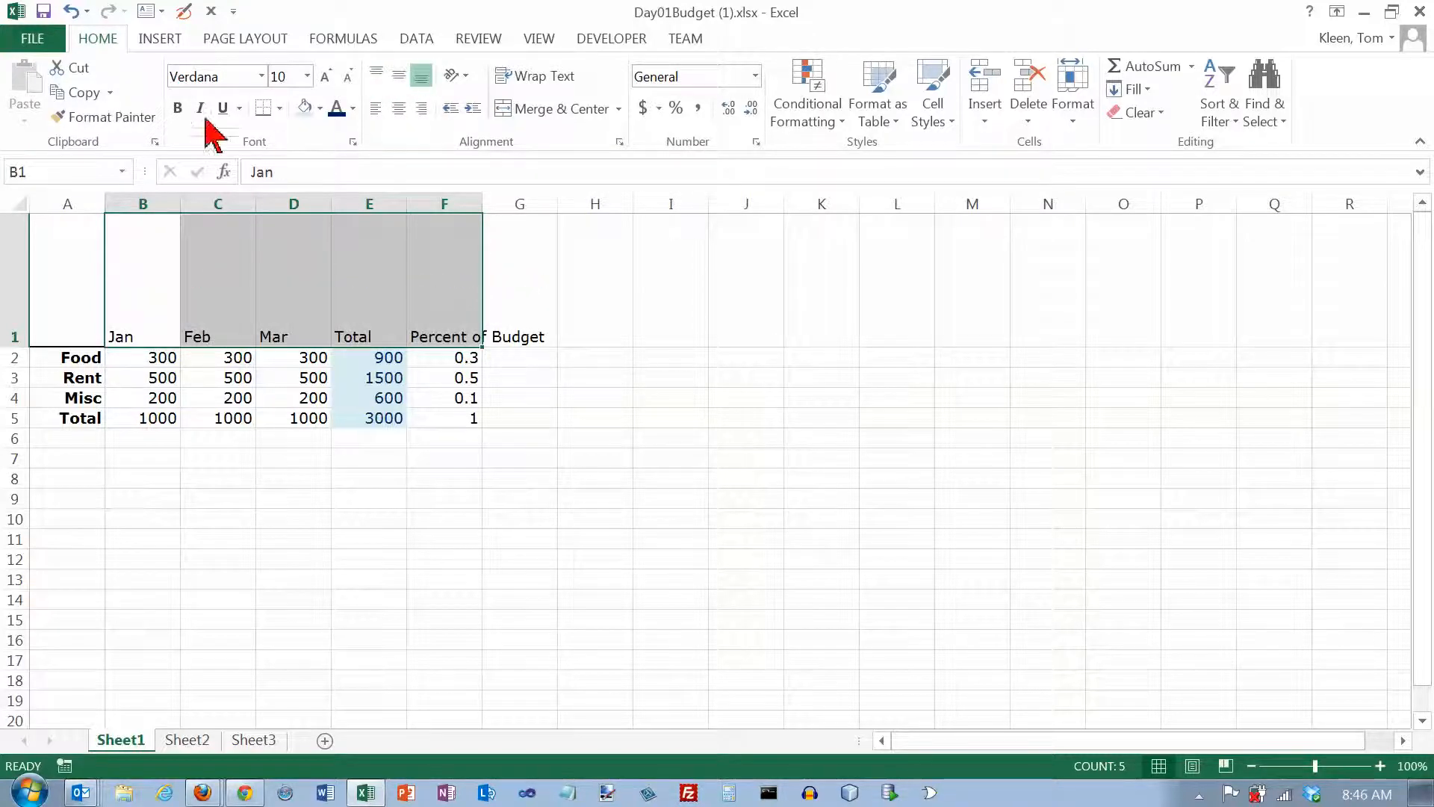
Step: Undo the vertical alignment changes on the headers and the row 1 height change
{"action": "left_click", "coordinate": [70, 11]}
{"action": "left_click", "coordinate": [71, 11]}
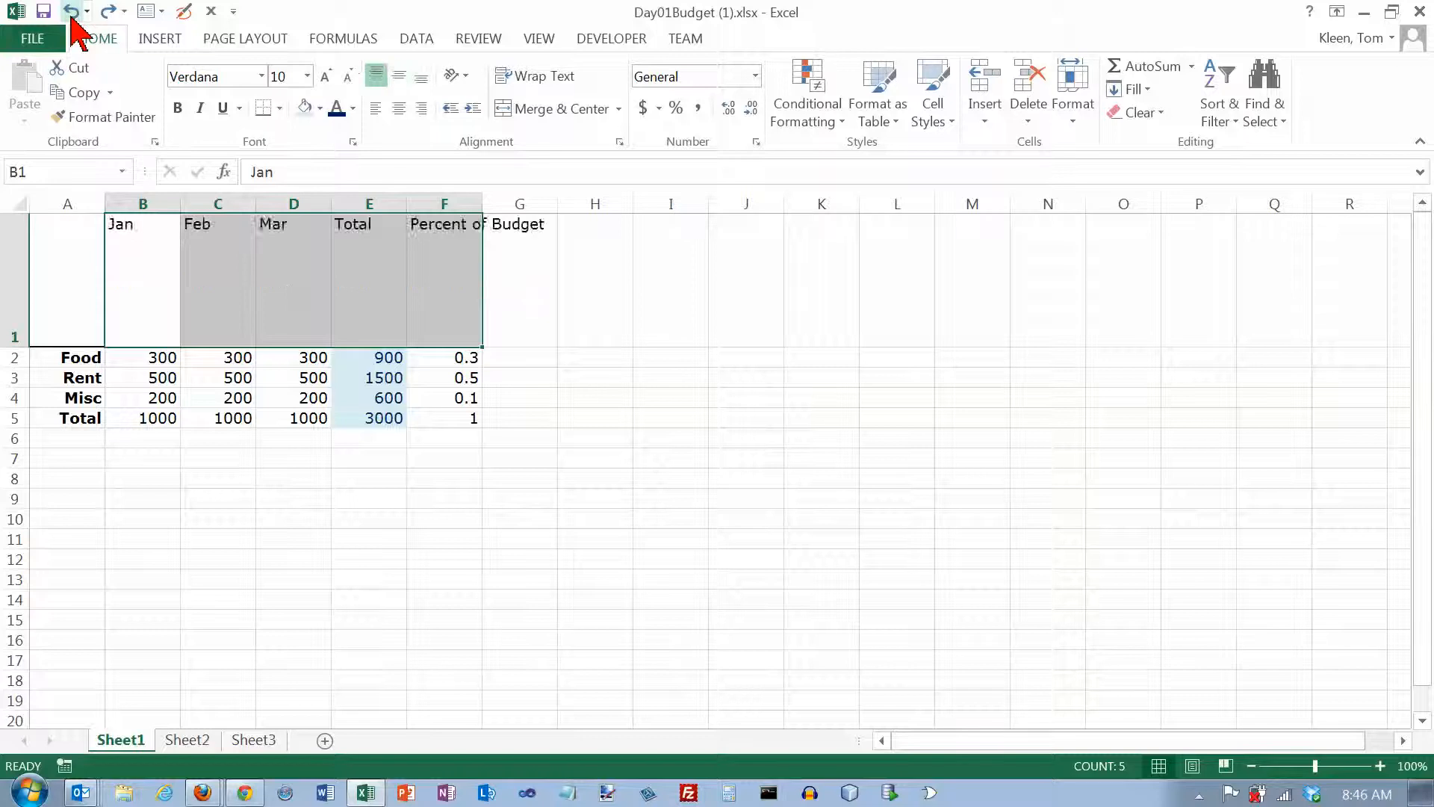
{"action": "left_click", "coordinate": [70, 12]}
{"action": "left_click", "coordinate": [70, 12]}
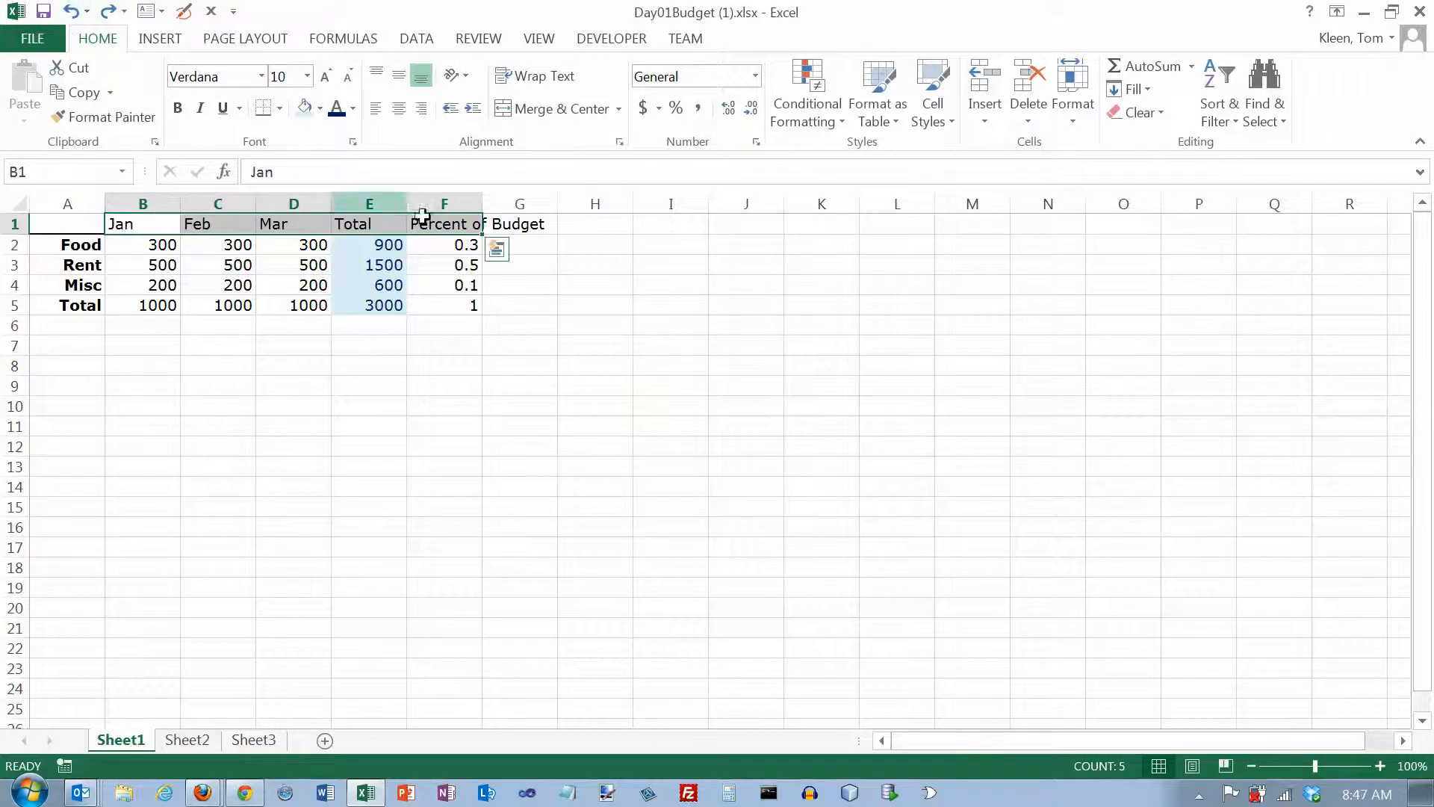
Step: Wrap the text in header cell F1 and widen column F slightly so "Percent of" fits on one line
{"action": "left_click", "coordinate": [450, 226]}
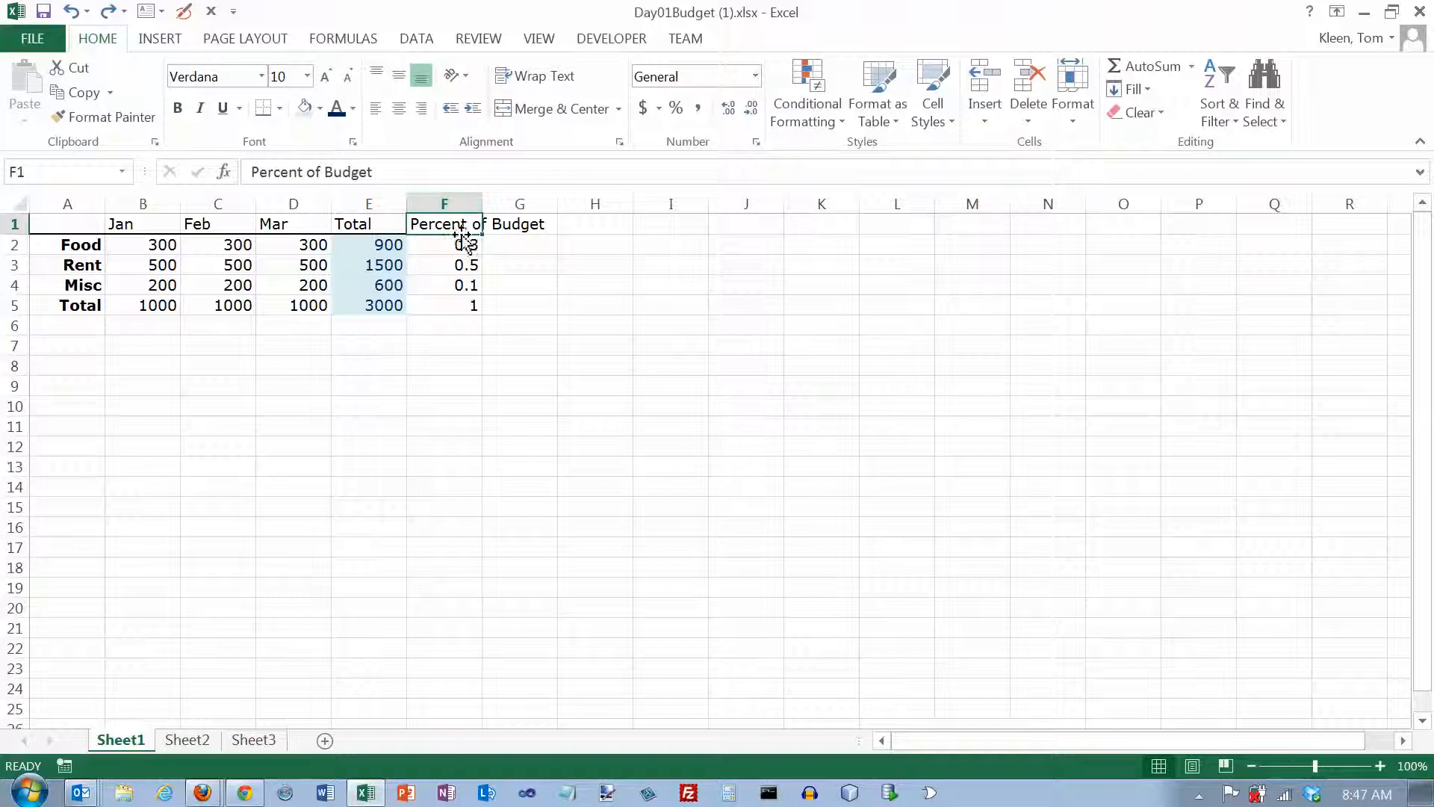
{"action": "left_click", "coordinate": [536, 75]}
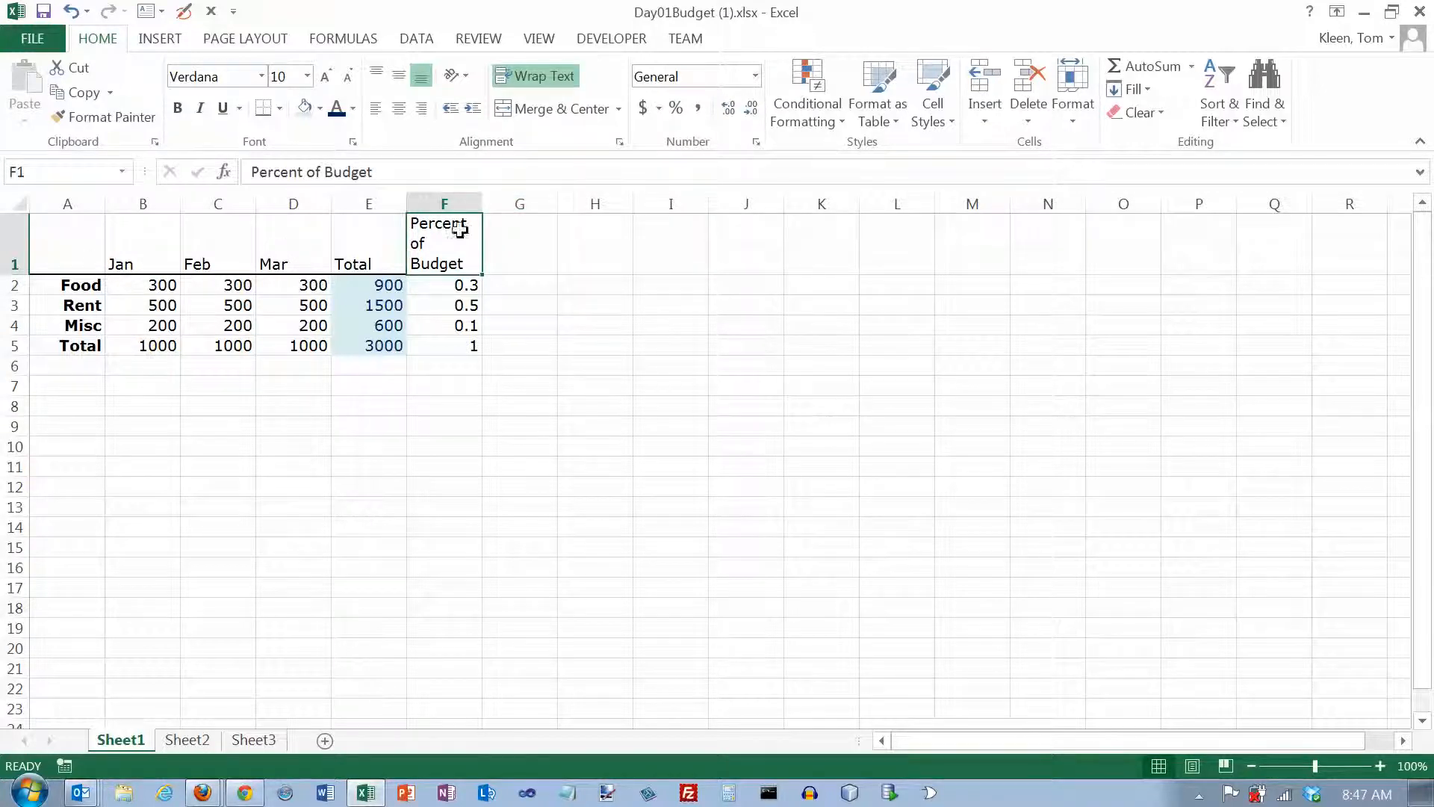
{"action": "left_click_drag", "start_coordinate": [480, 203], "coordinate": [493, 203]}
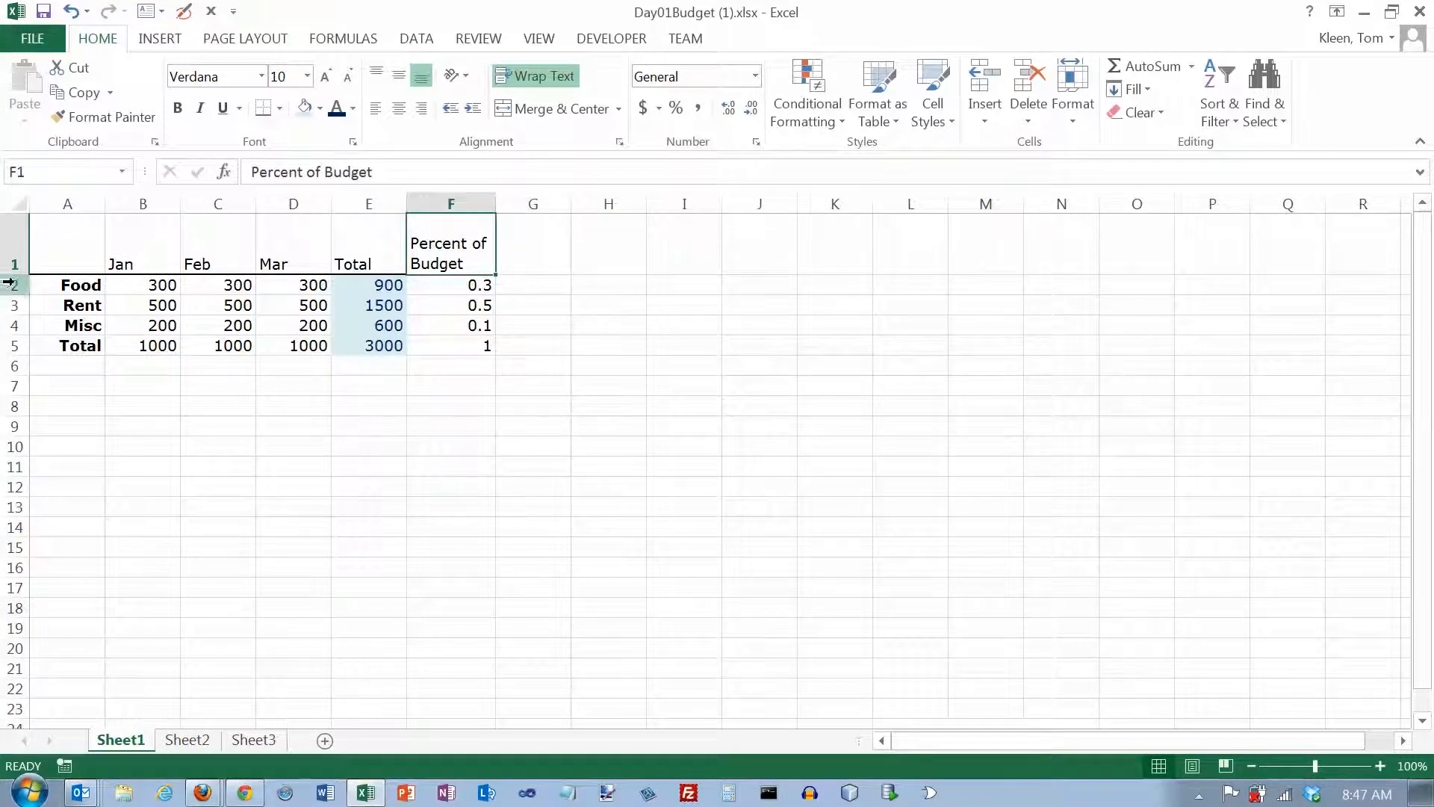
Step: Adjust the height of row 1, ending with an automatic fit to the two-line header
{"action": "left_click_drag", "start_coordinate": [17, 276], "coordinate": [16, 254]}
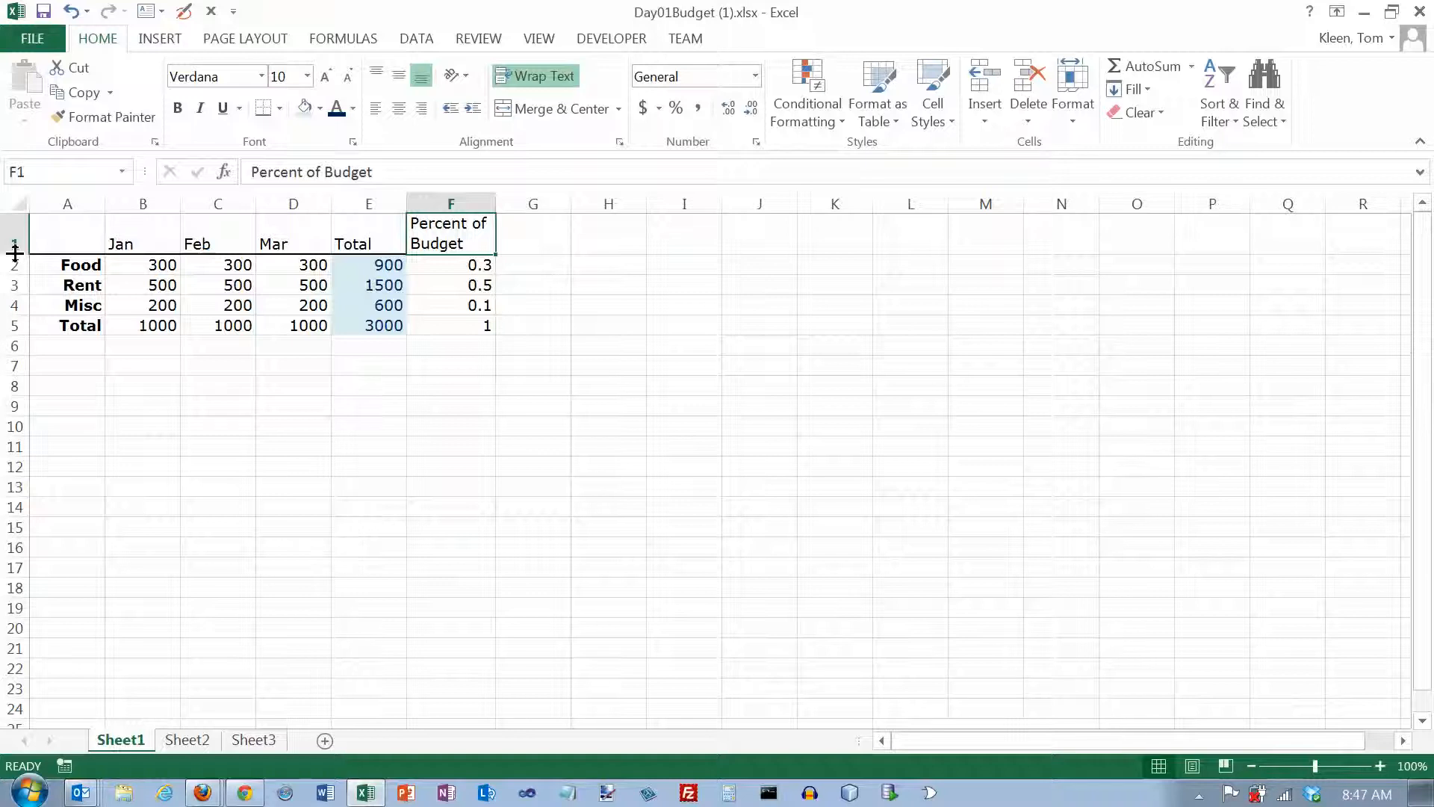
{"action": "left_click_drag", "start_coordinate": [15, 254], "coordinate": [14, 306]}
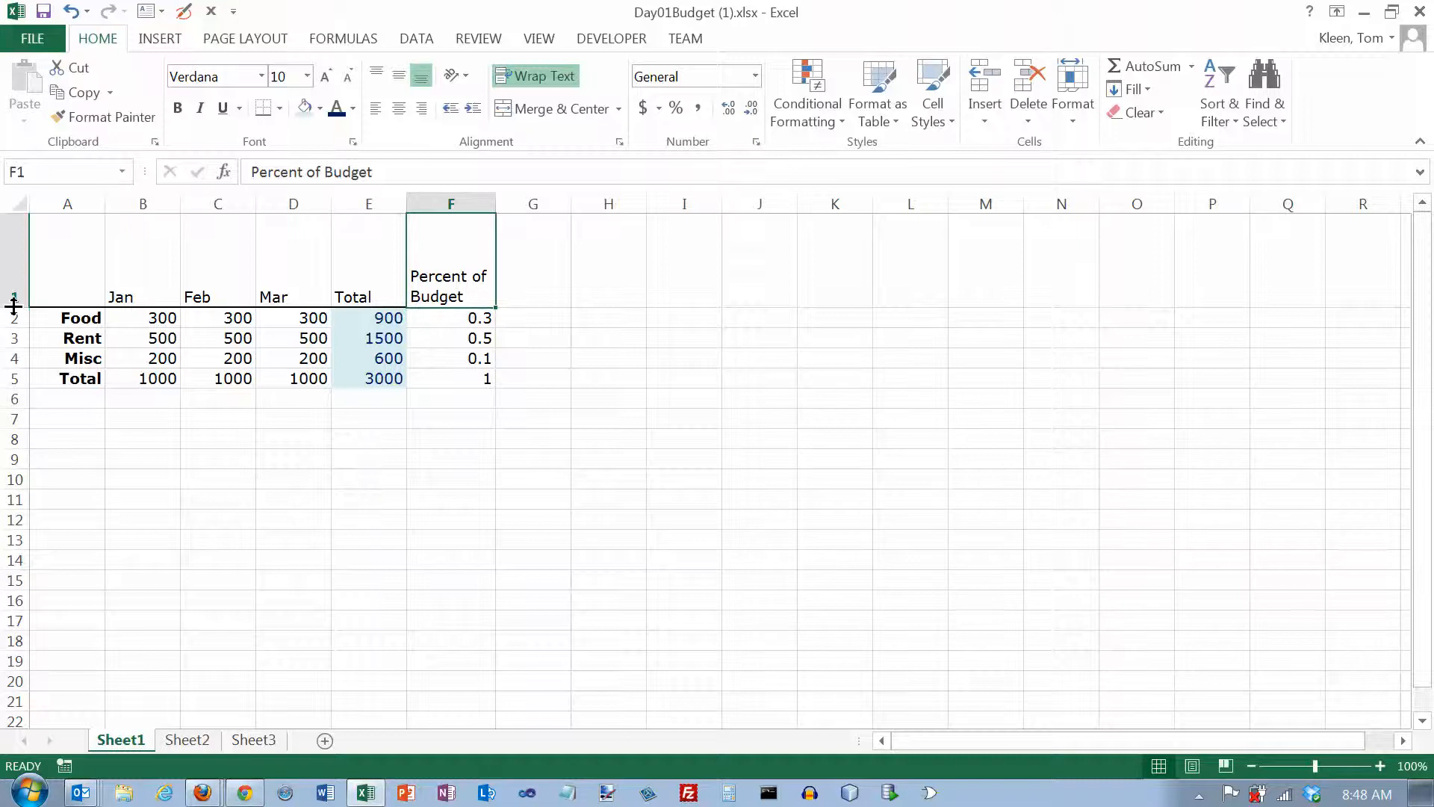
{"action": "double_click", "coordinate": [13, 306]}
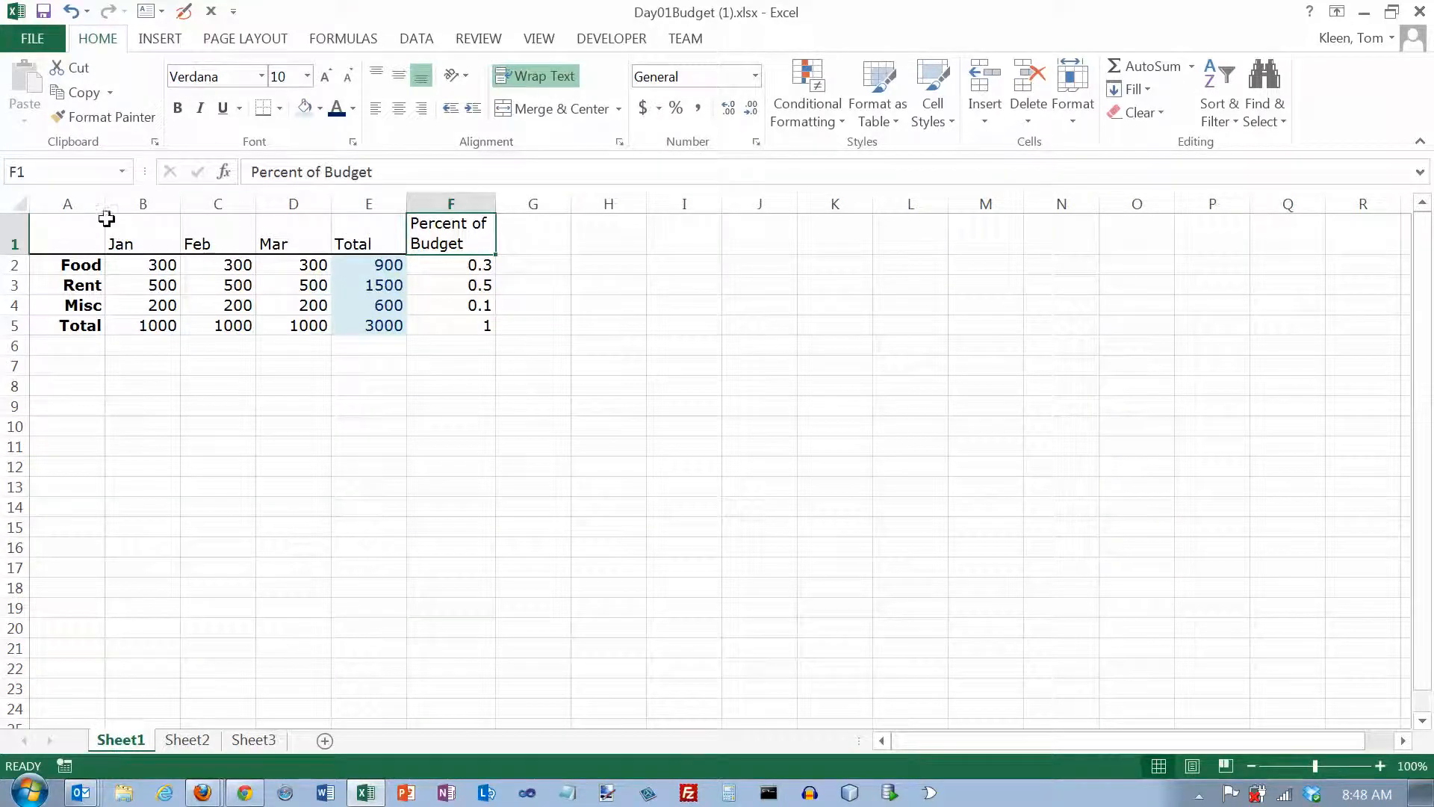
Step: Try auto-fitting the width of column A to its labels, and undo the change
{"action": "left_click", "coordinate": [75, 203]}
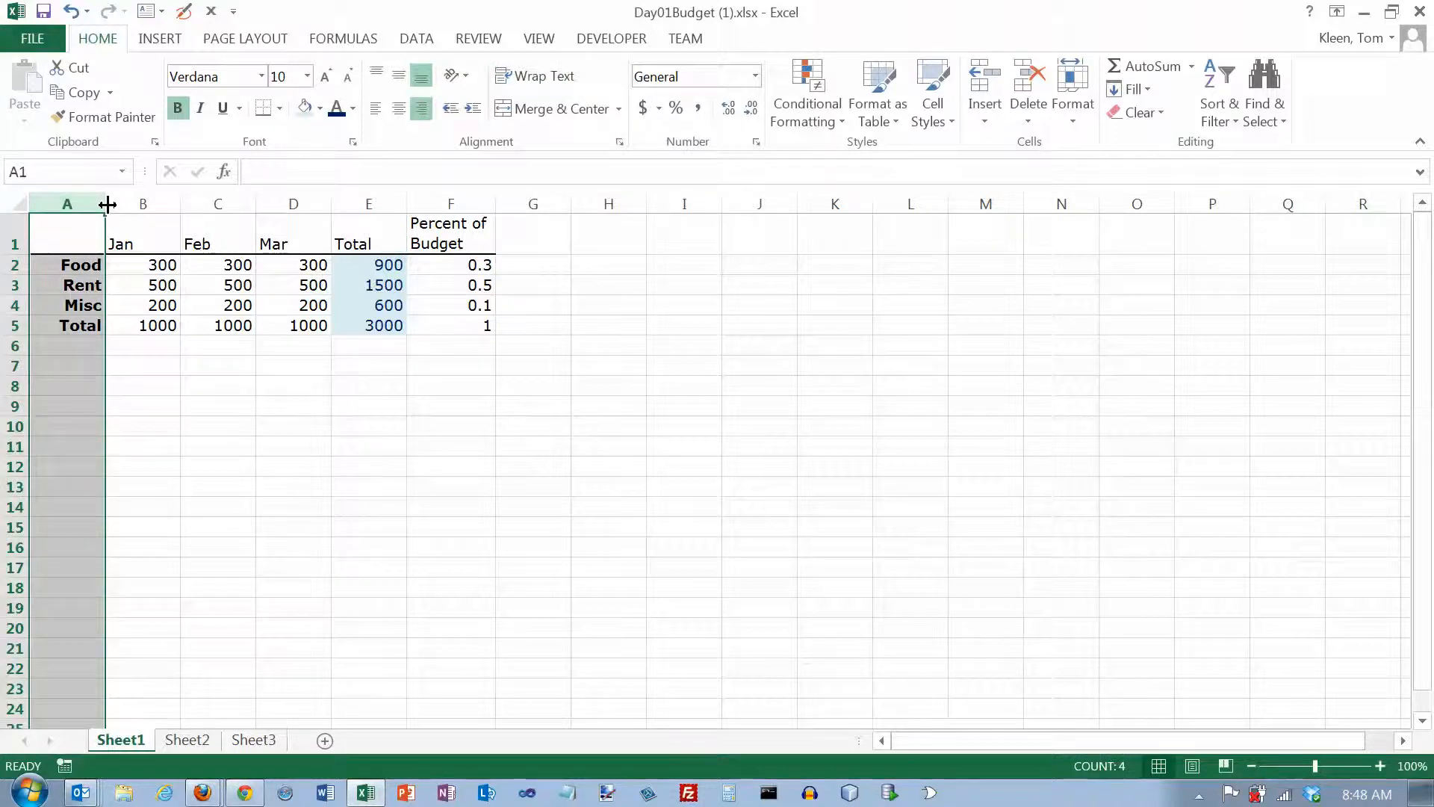
{"action": "double_click", "coordinate": [106, 204]}
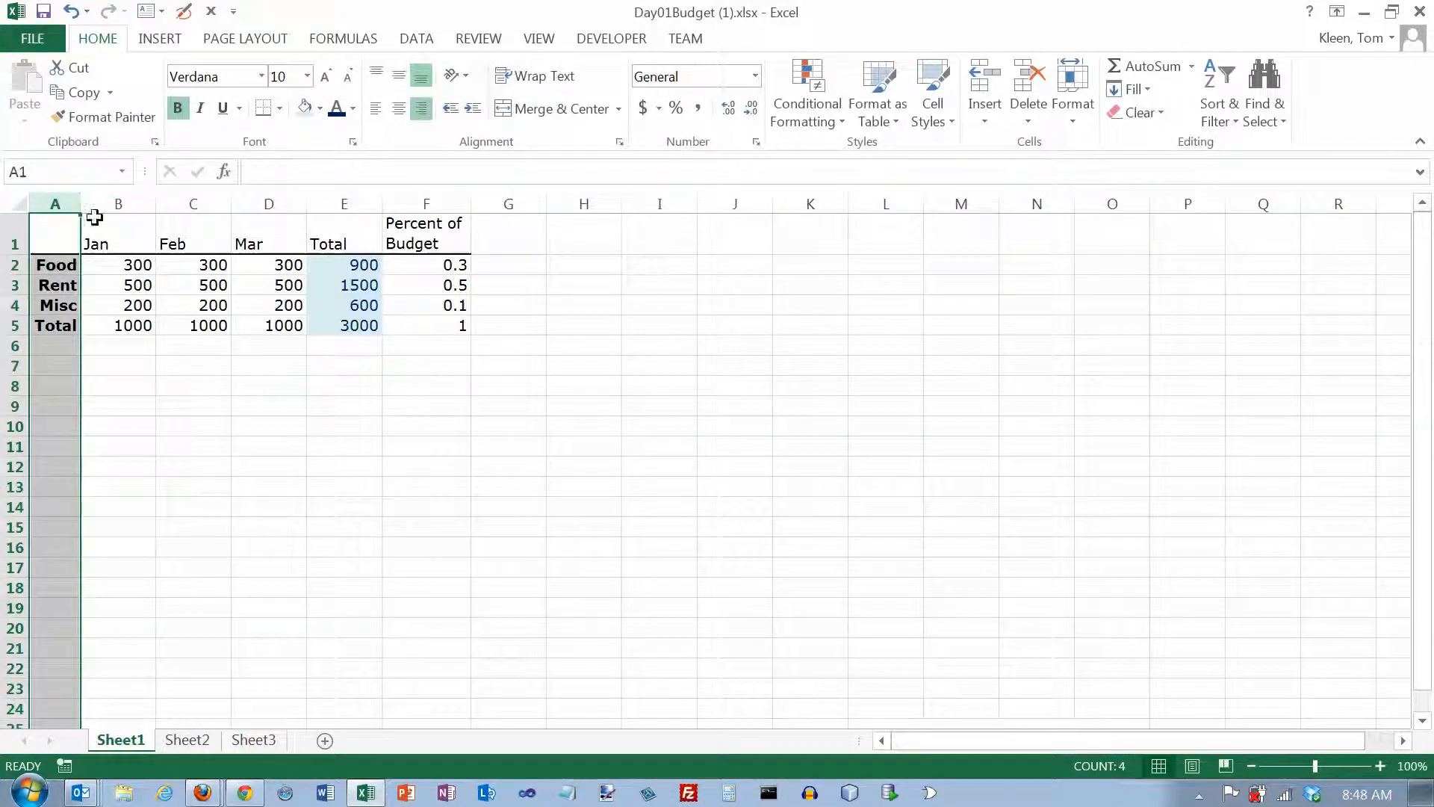
{"action": "left_click", "coordinate": [71, 11]}
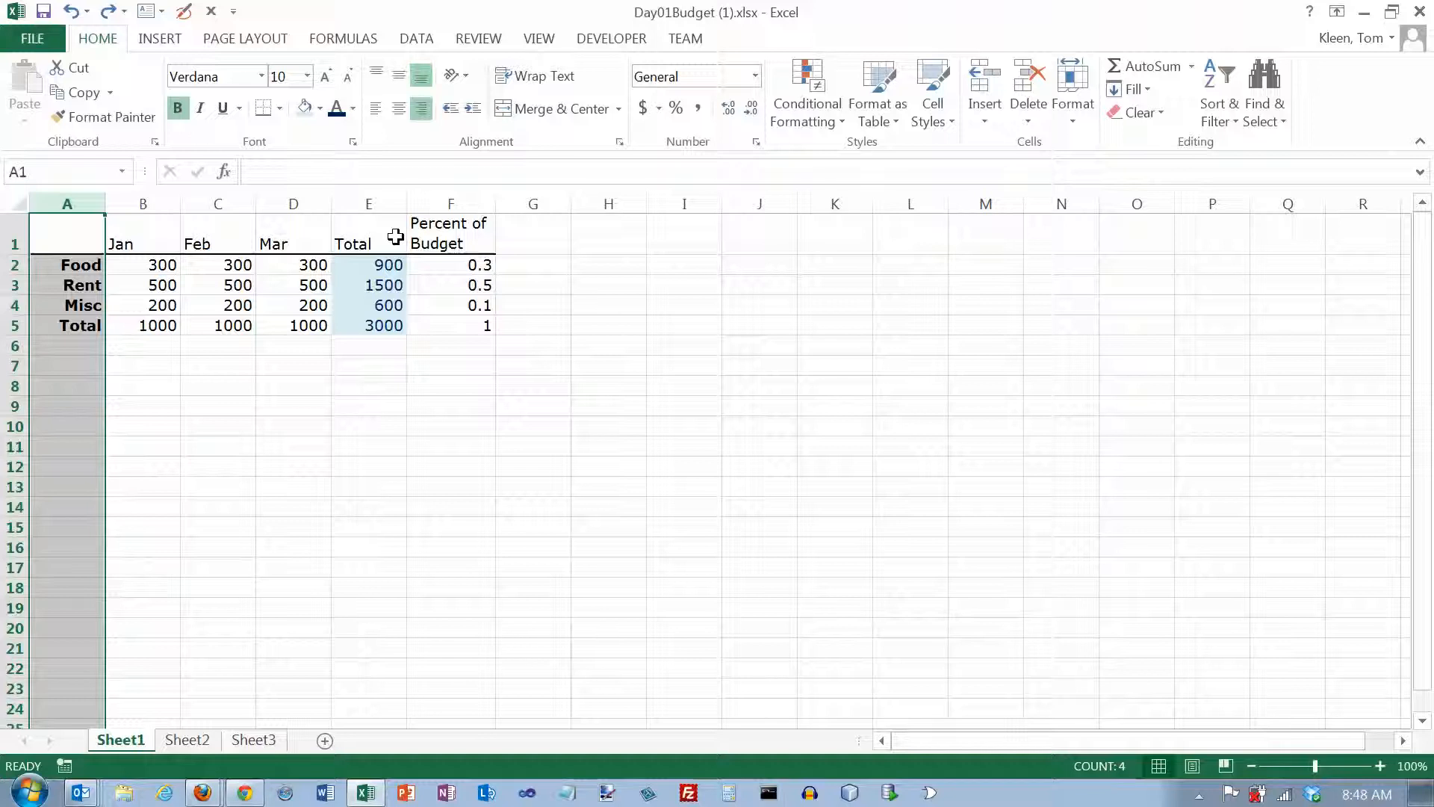
Step: Insert a blank row above the header row of the budget table
{"action": "left_click", "coordinate": [91, 237]}
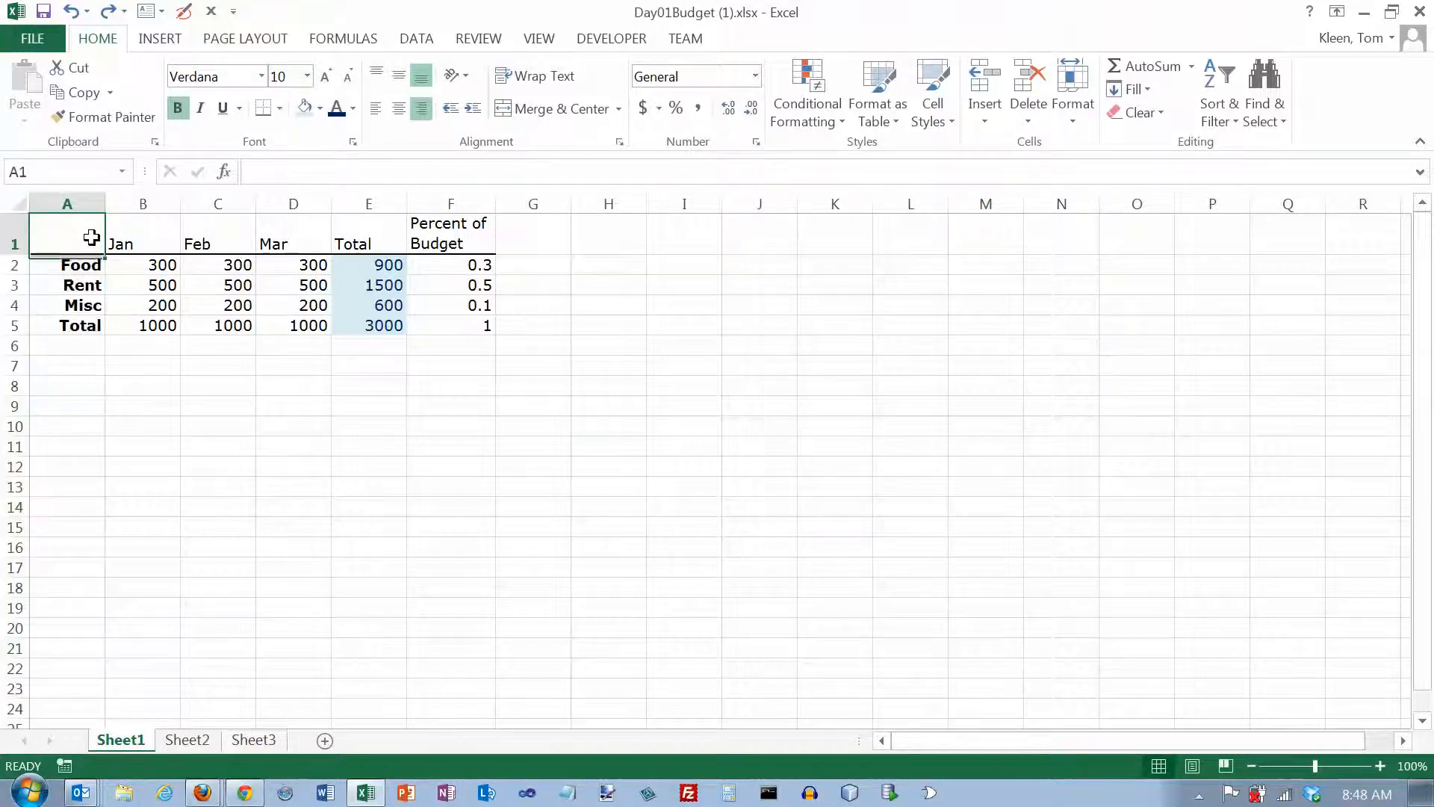
{"action": "left_click", "coordinate": [9, 237]}
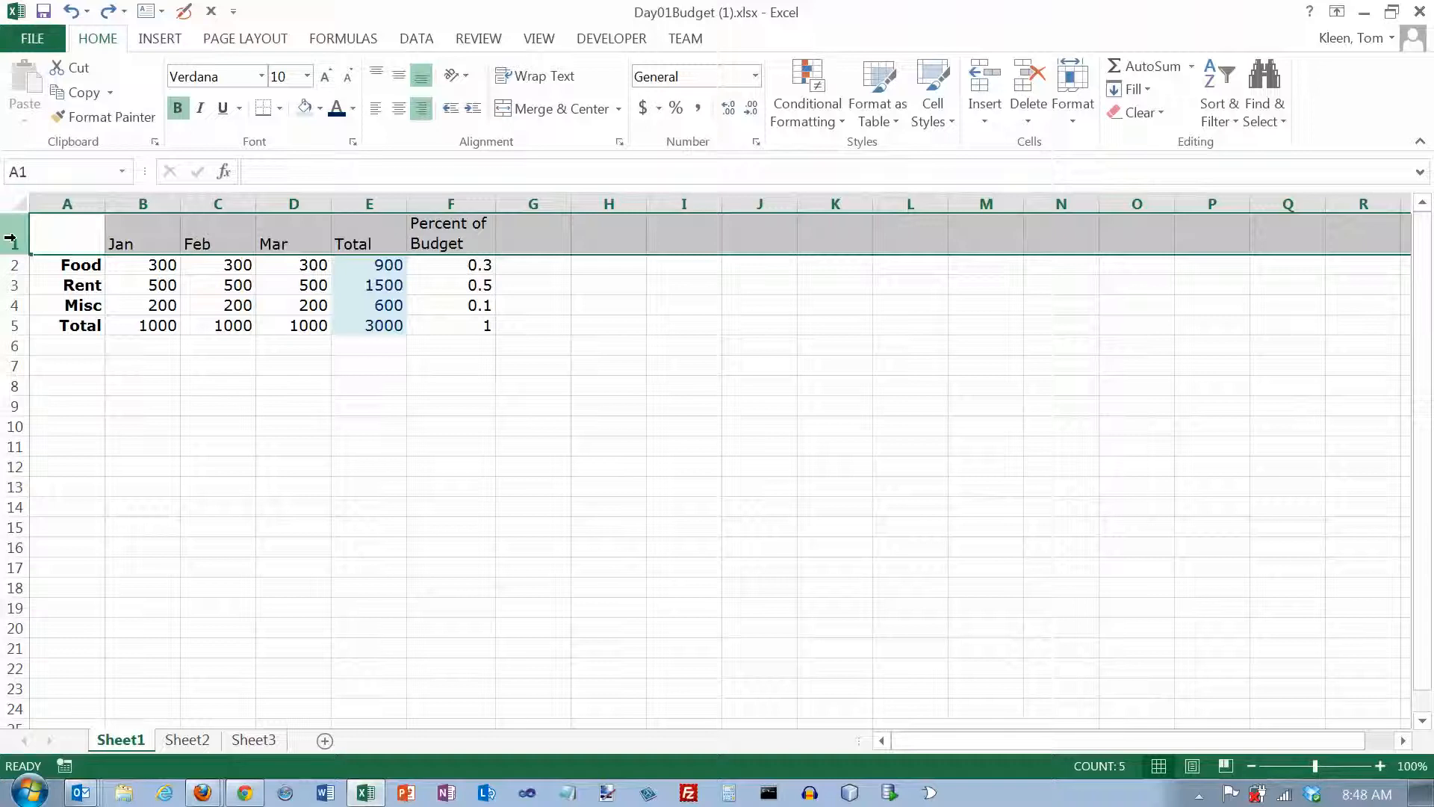
{"action": "right_click", "coordinate": [9, 237]}
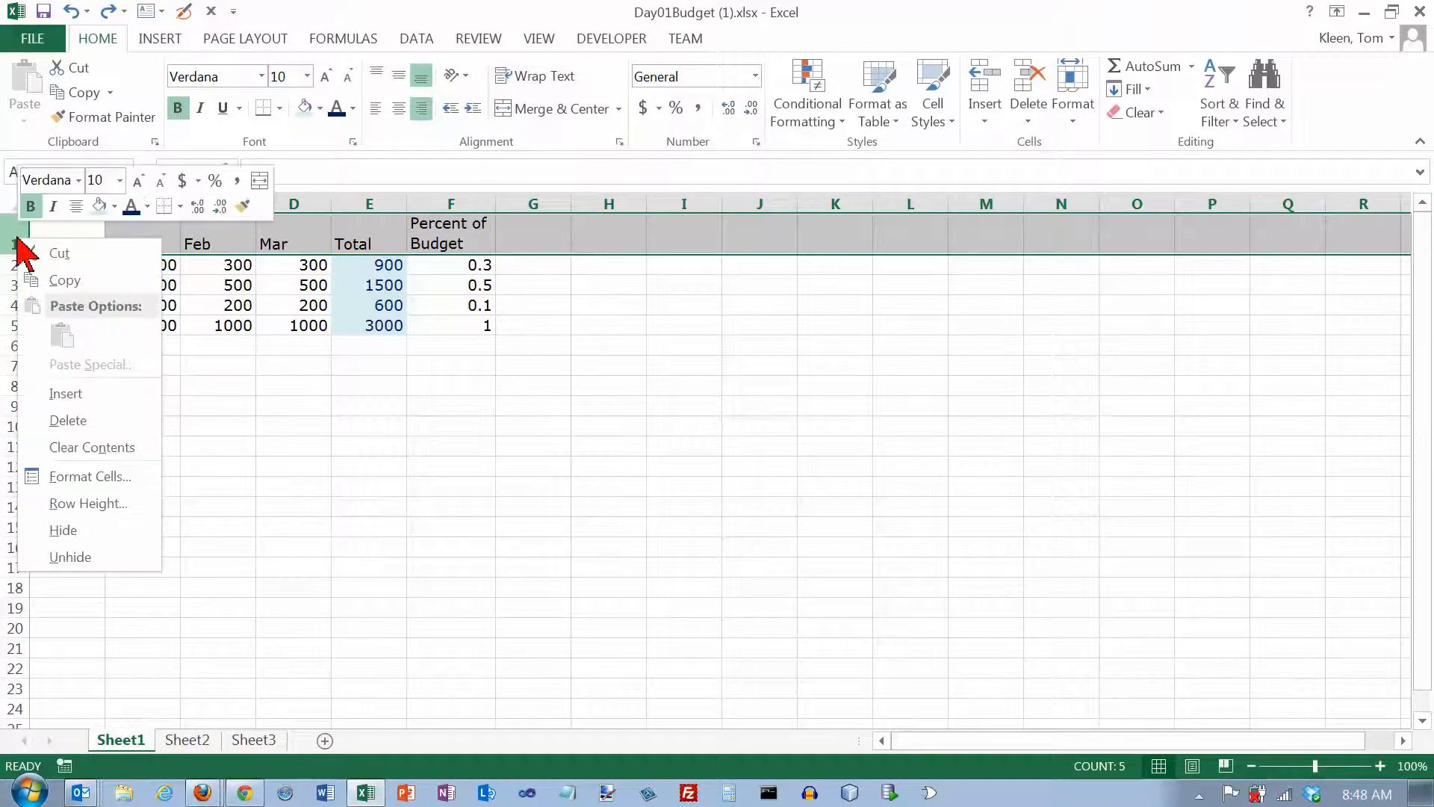
{"action": "left_click", "coordinate": [75, 394]}
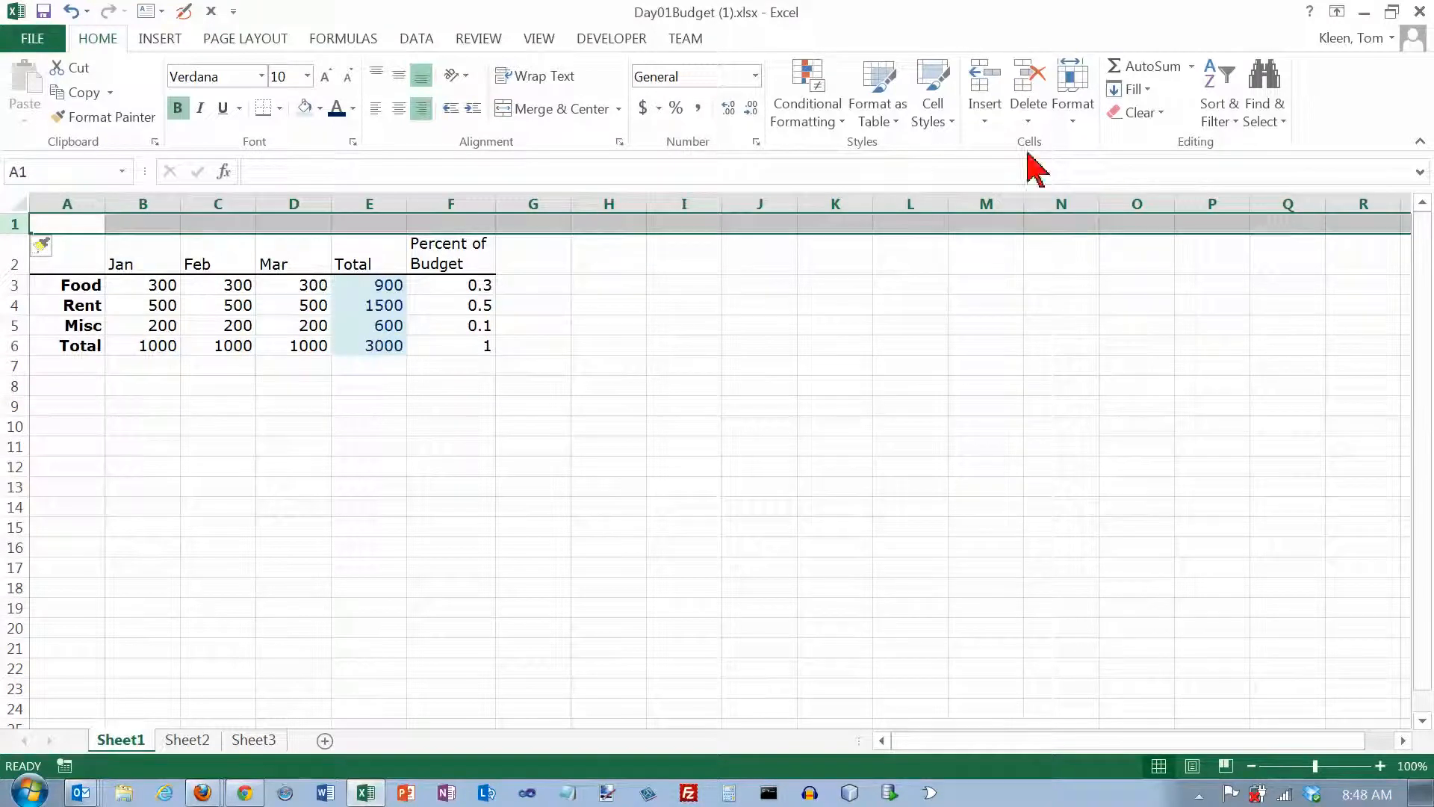
Step: Enter the title "Budget" in cell A1, then merge and center it across A1:F1
{"action": "left_click", "coordinate": [986, 123]}
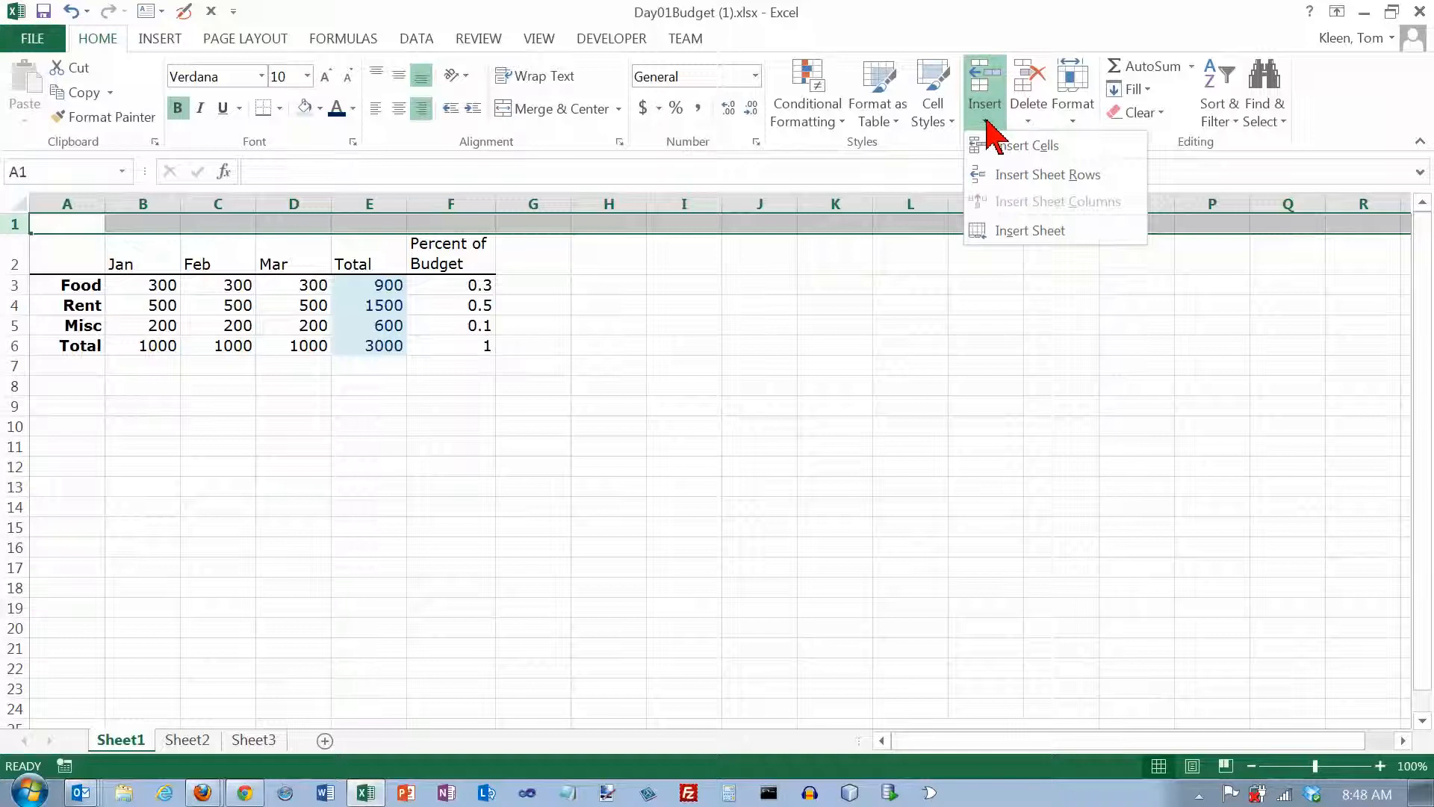
{"action": "left_click", "coordinate": [90, 224]}
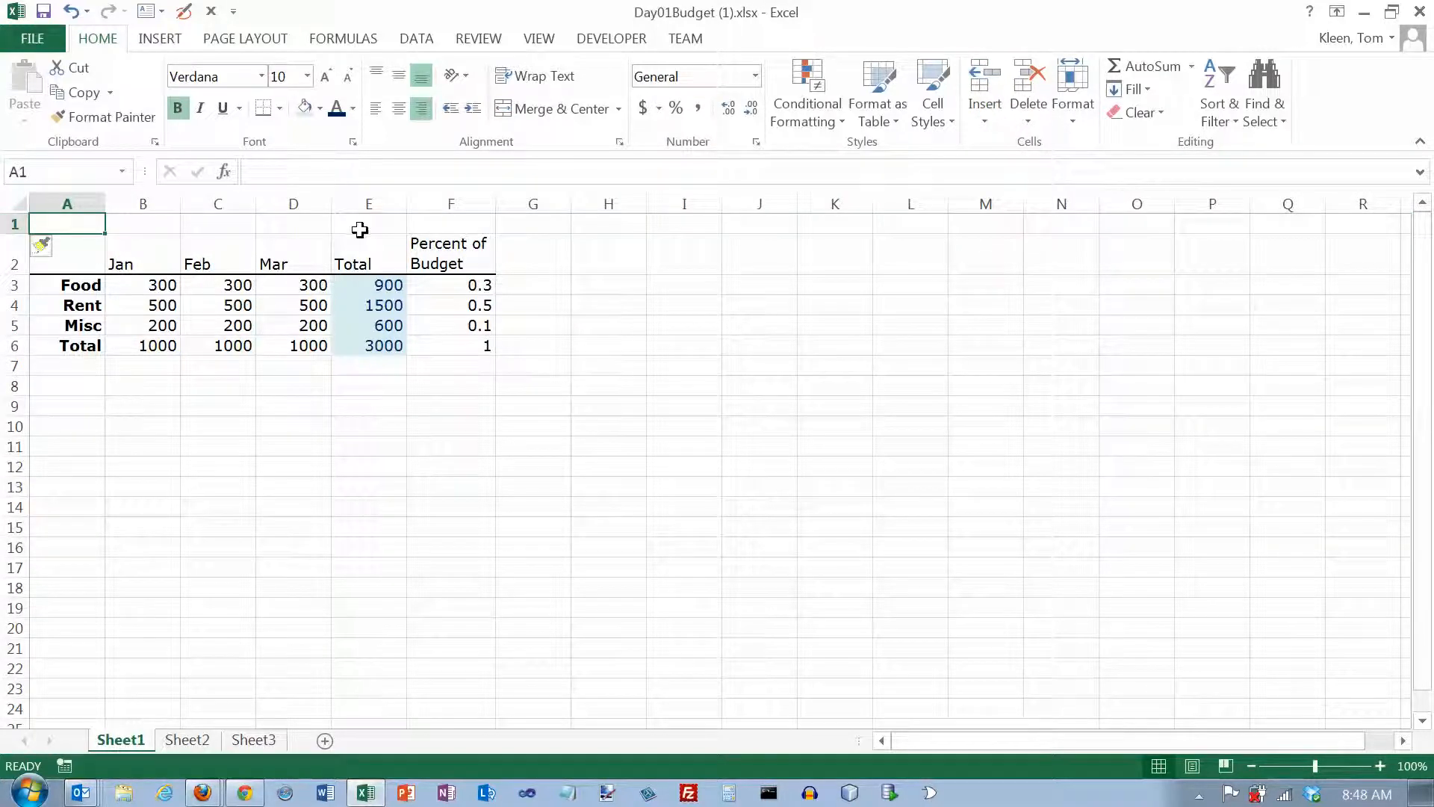
{"action": "type", "text": "udget"}
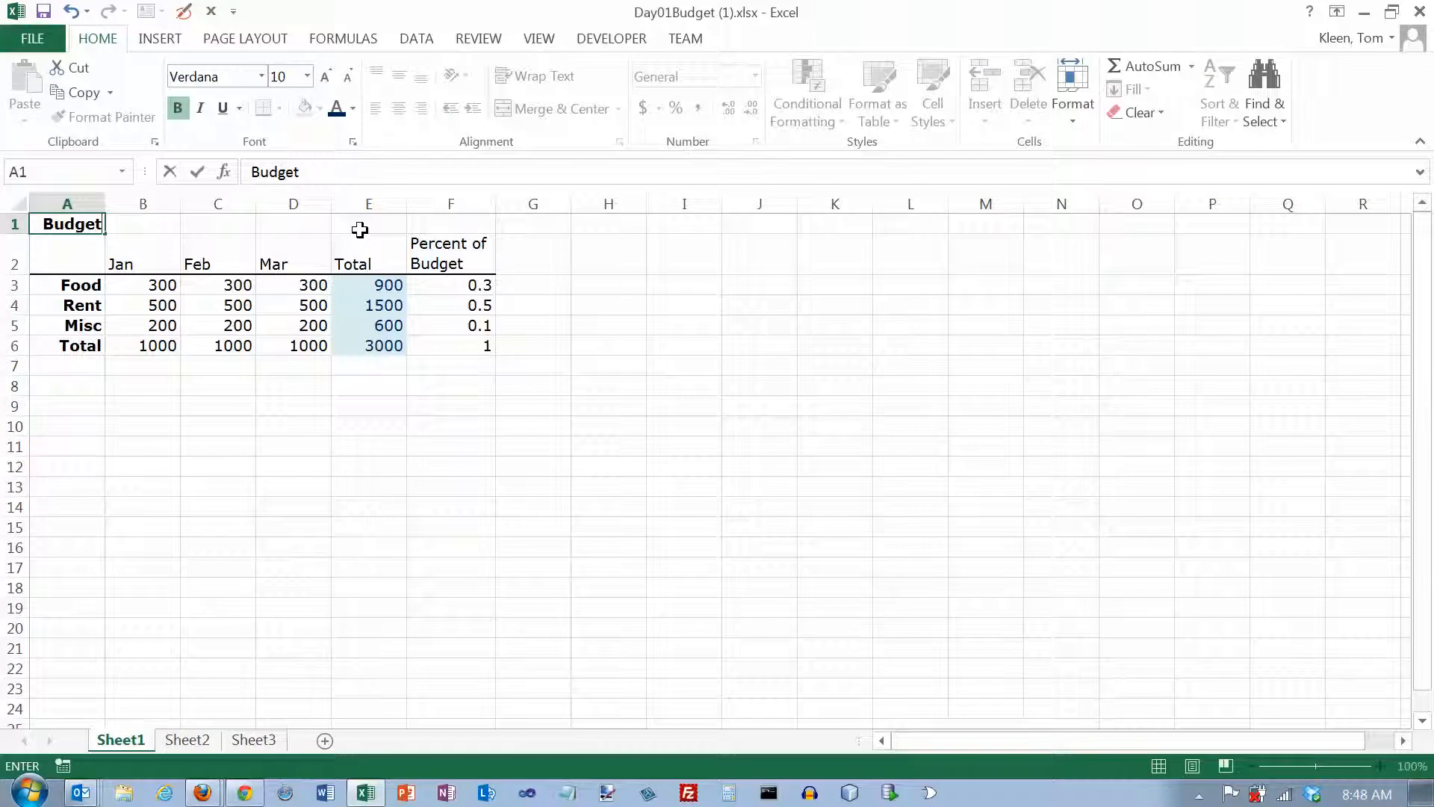
{"action": "key", "text": "ctrl+Return"}
{"action": "key", "text": "Return"}
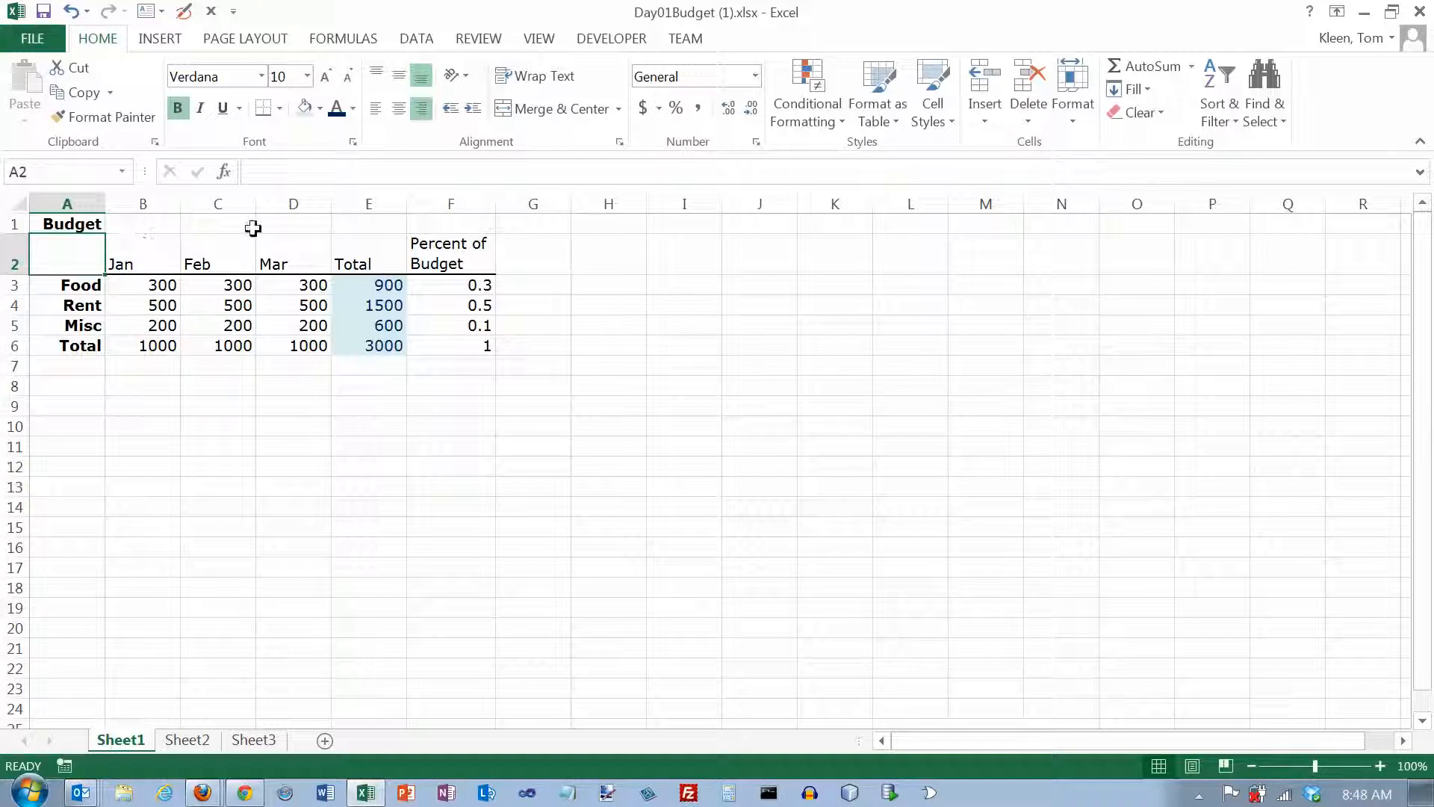
{"action": "left_click_drag", "start_coordinate": [77, 224], "coordinate": [445, 222]}
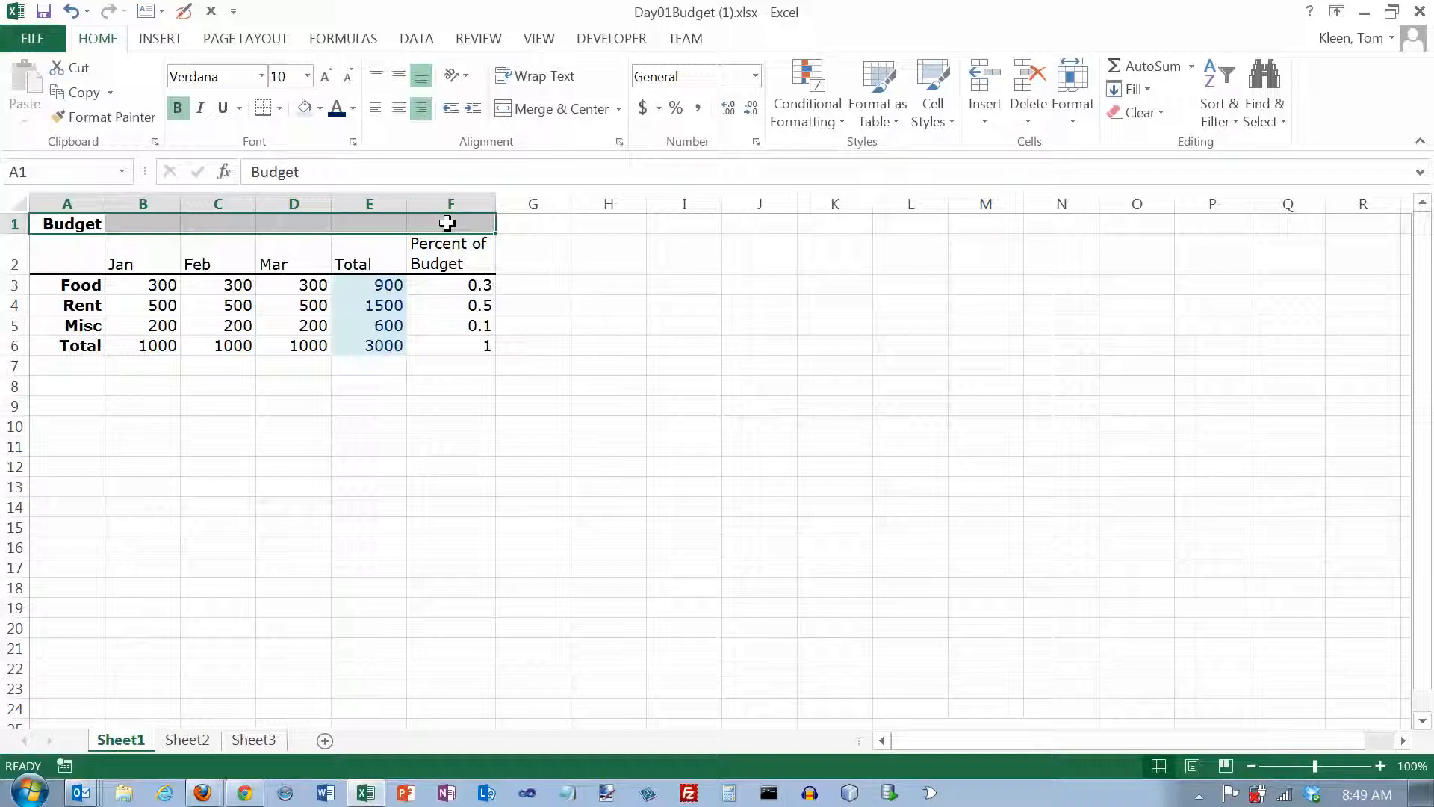
{"action": "left_click", "coordinate": [560, 109]}
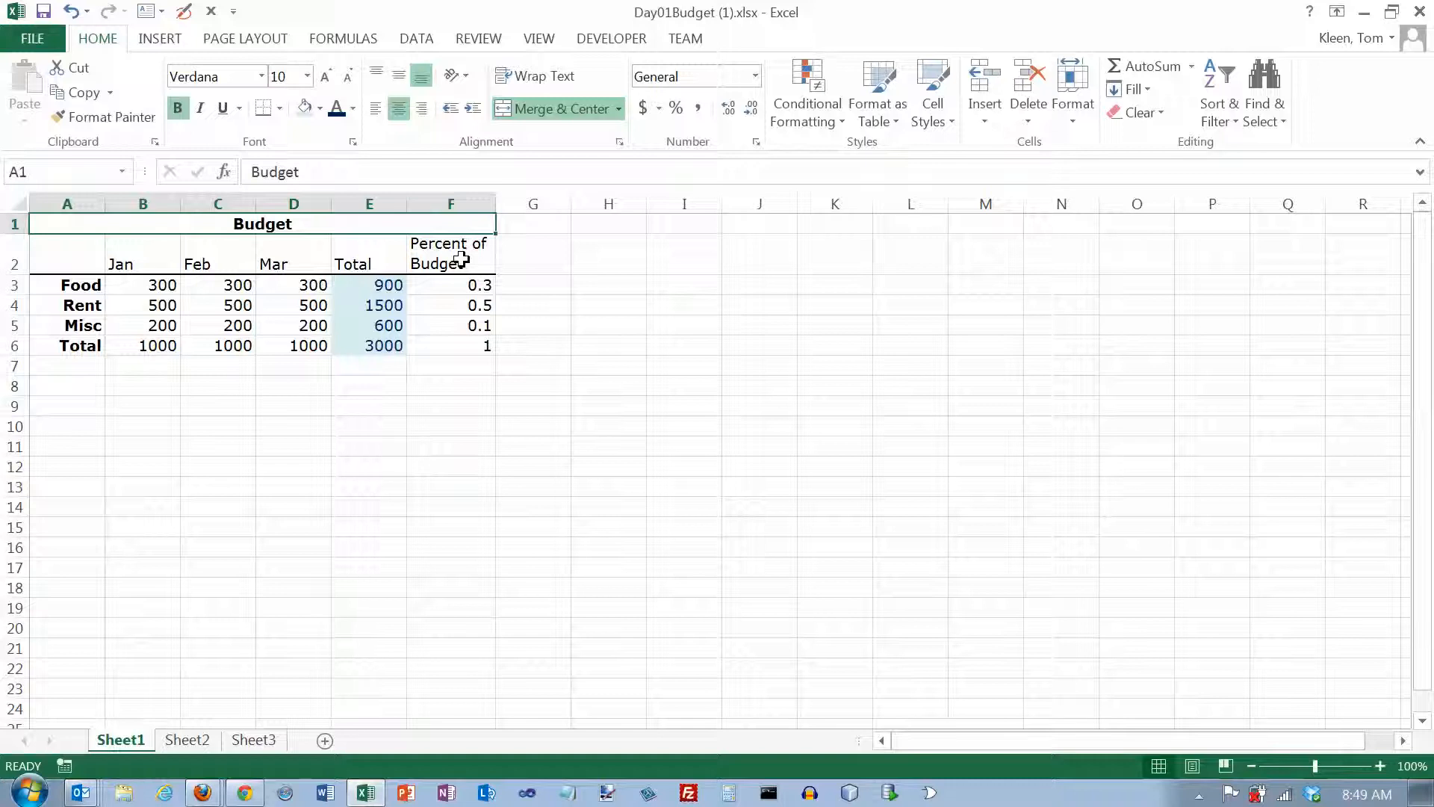
Step: Try angling the title text counterclockwise, and undo the change
{"action": "left_click", "coordinate": [462, 77]}
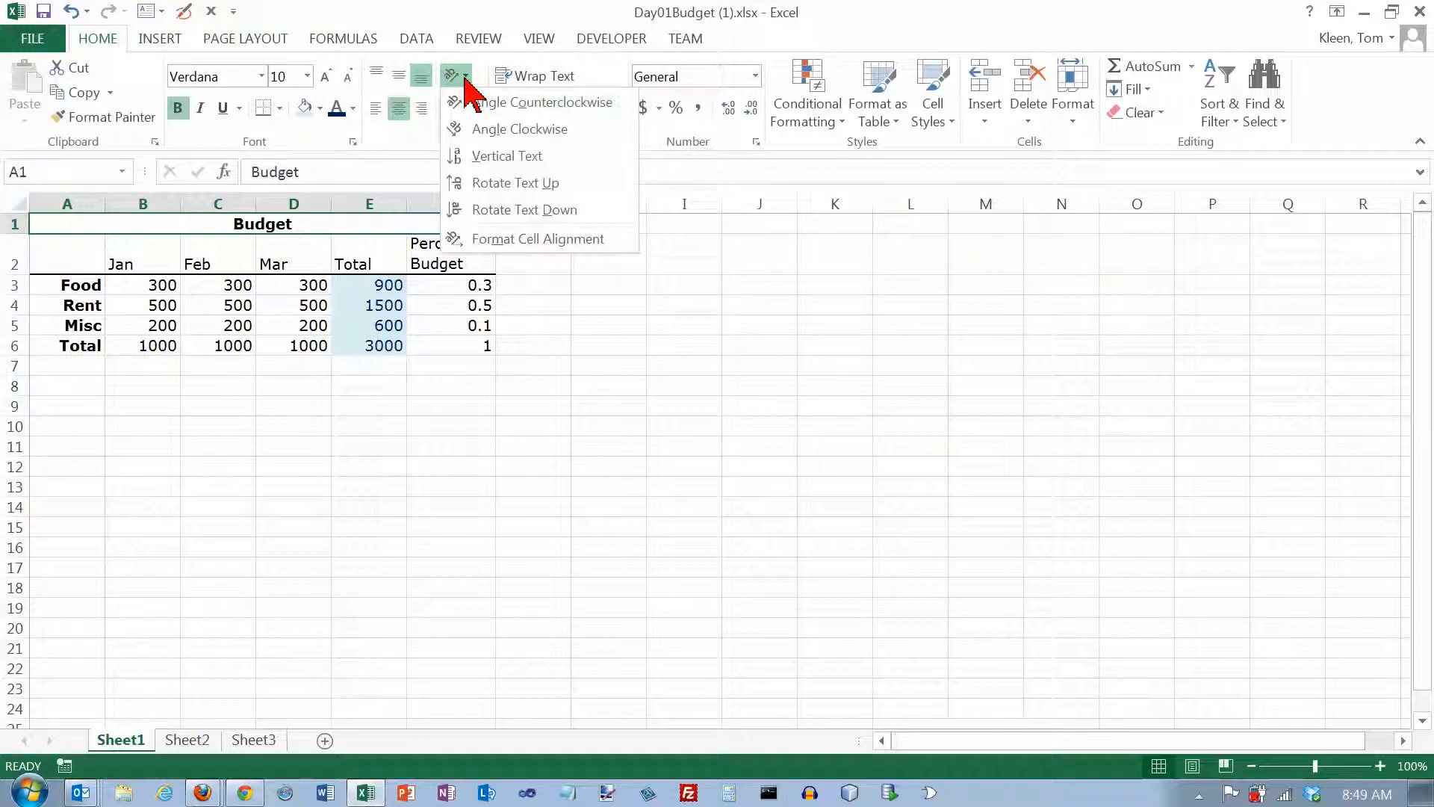
{"action": "left_click", "coordinate": [458, 102]}
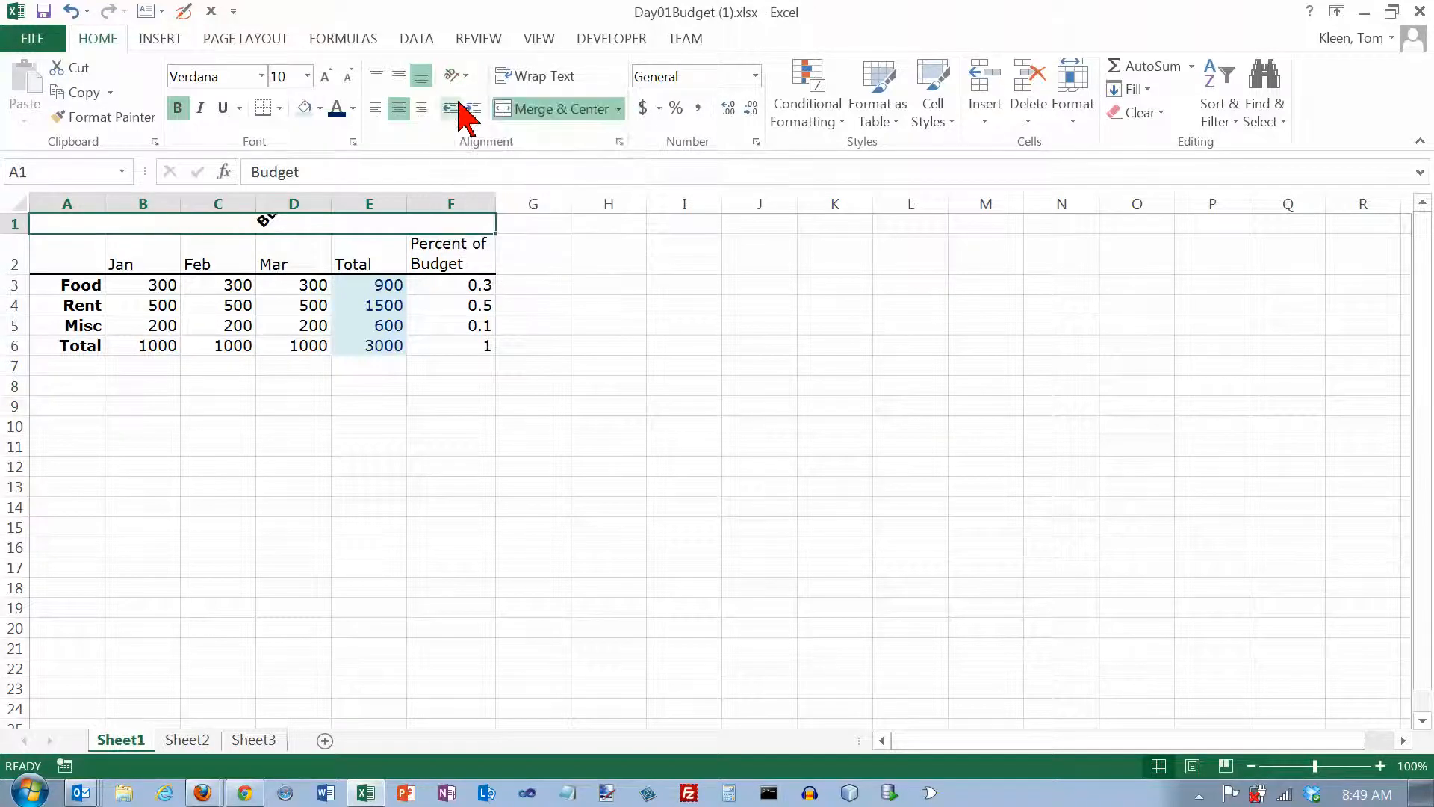
{"action": "left_click", "coordinate": [466, 77]}
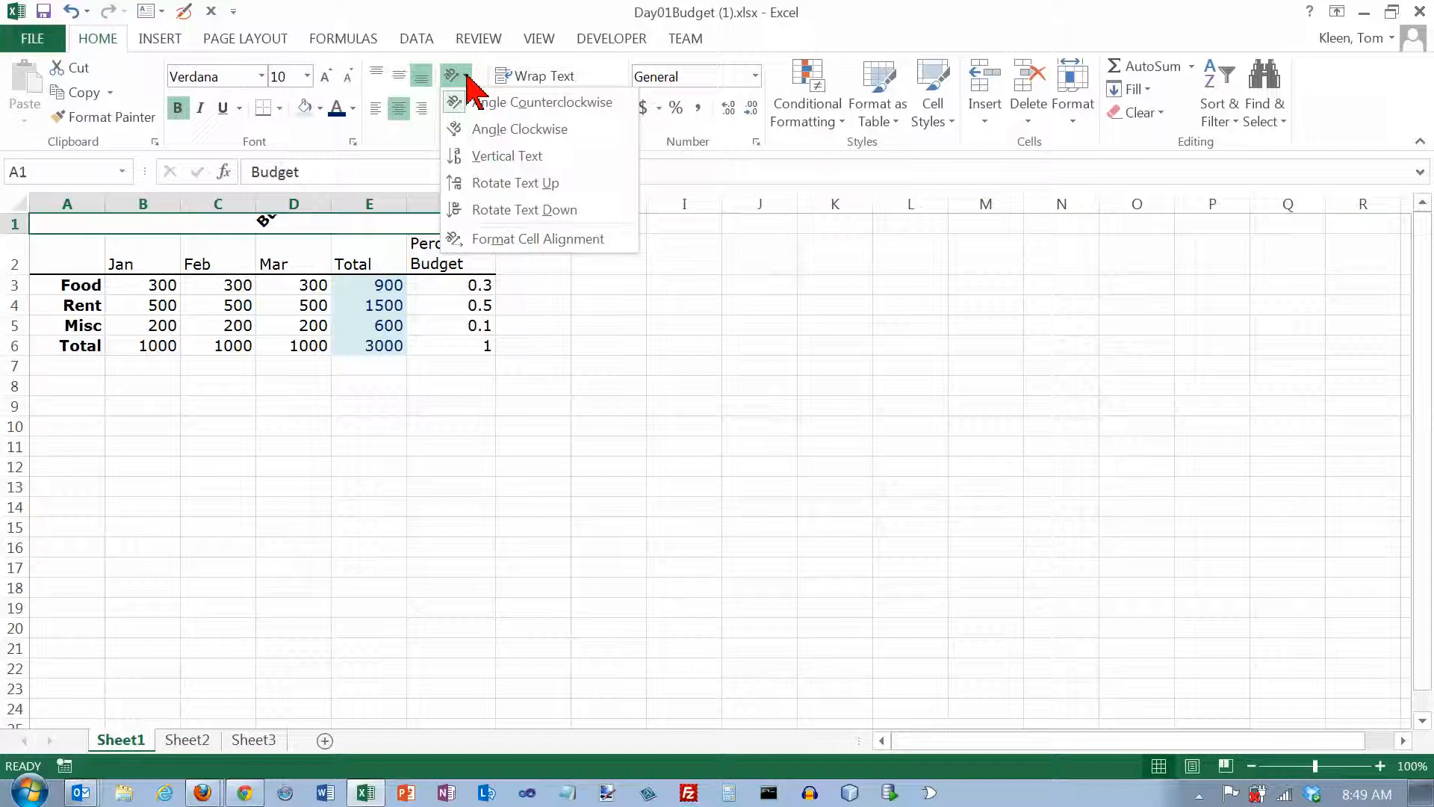
{"action": "left_click", "coordinate": [467, 75]}
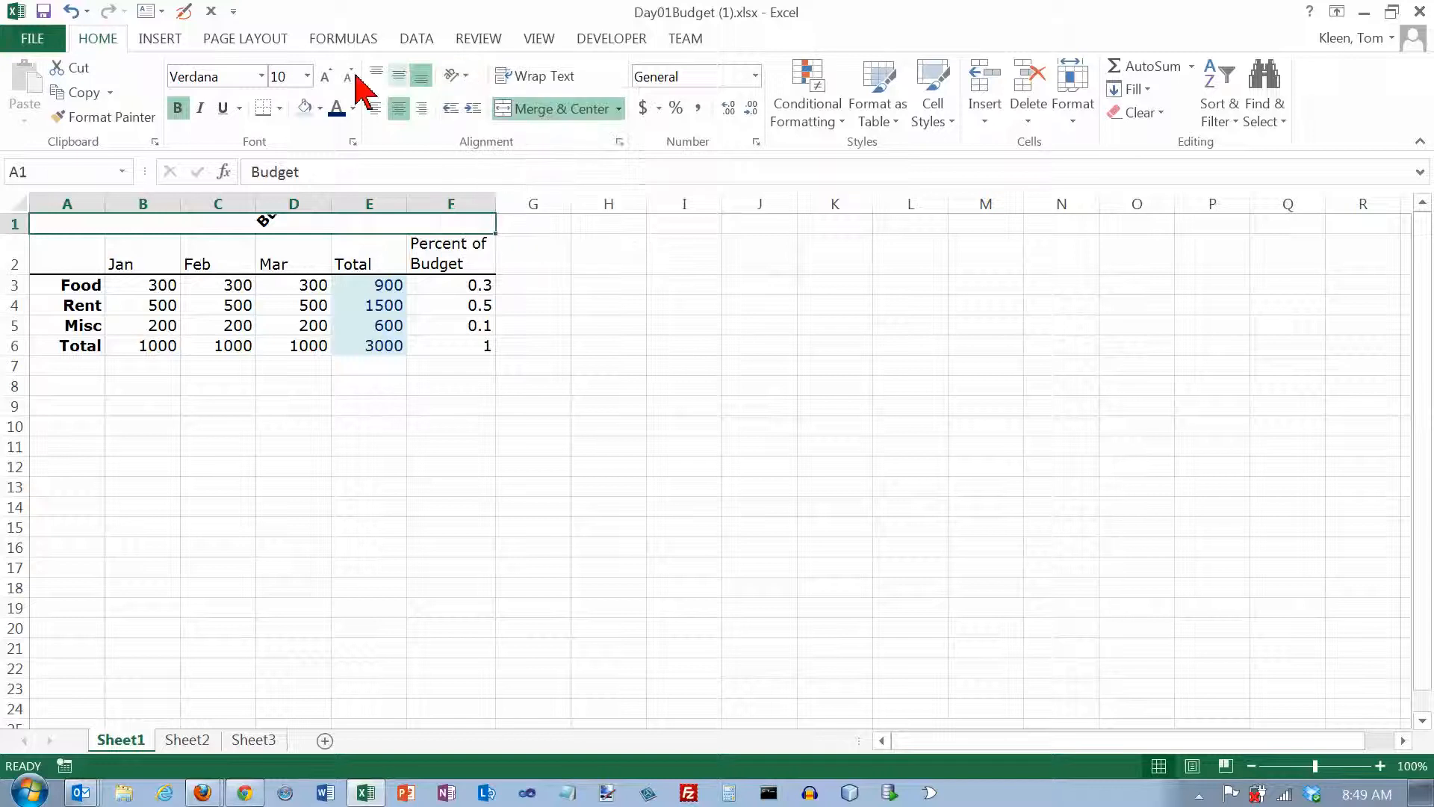
{"action": "left_click", "coordinate": [72, 12]}
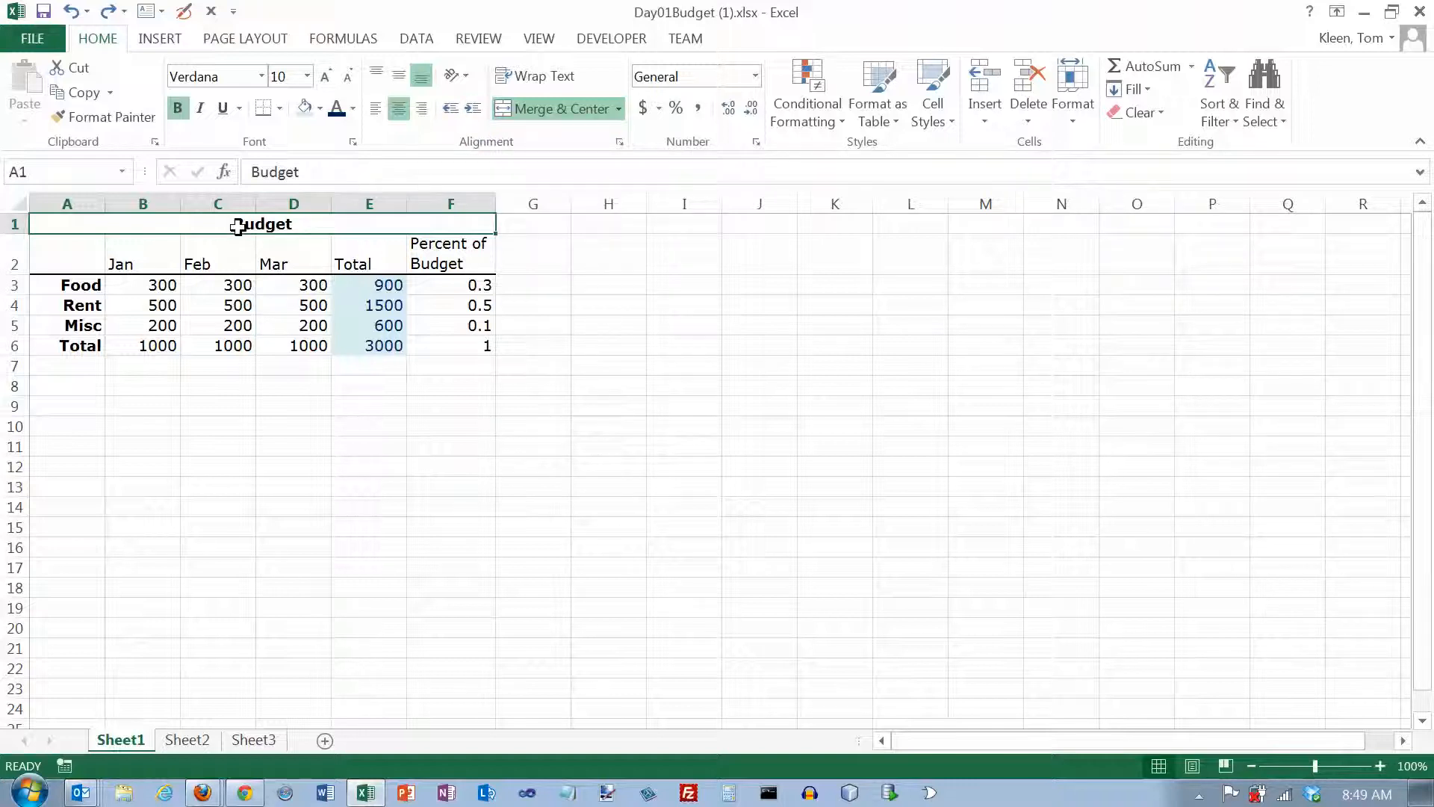
Step: Try increasing the indent of the "Total" header in E2, and decrease it back to the cell's edge
{"action": "left_click", "coordinate": [368, 263]}
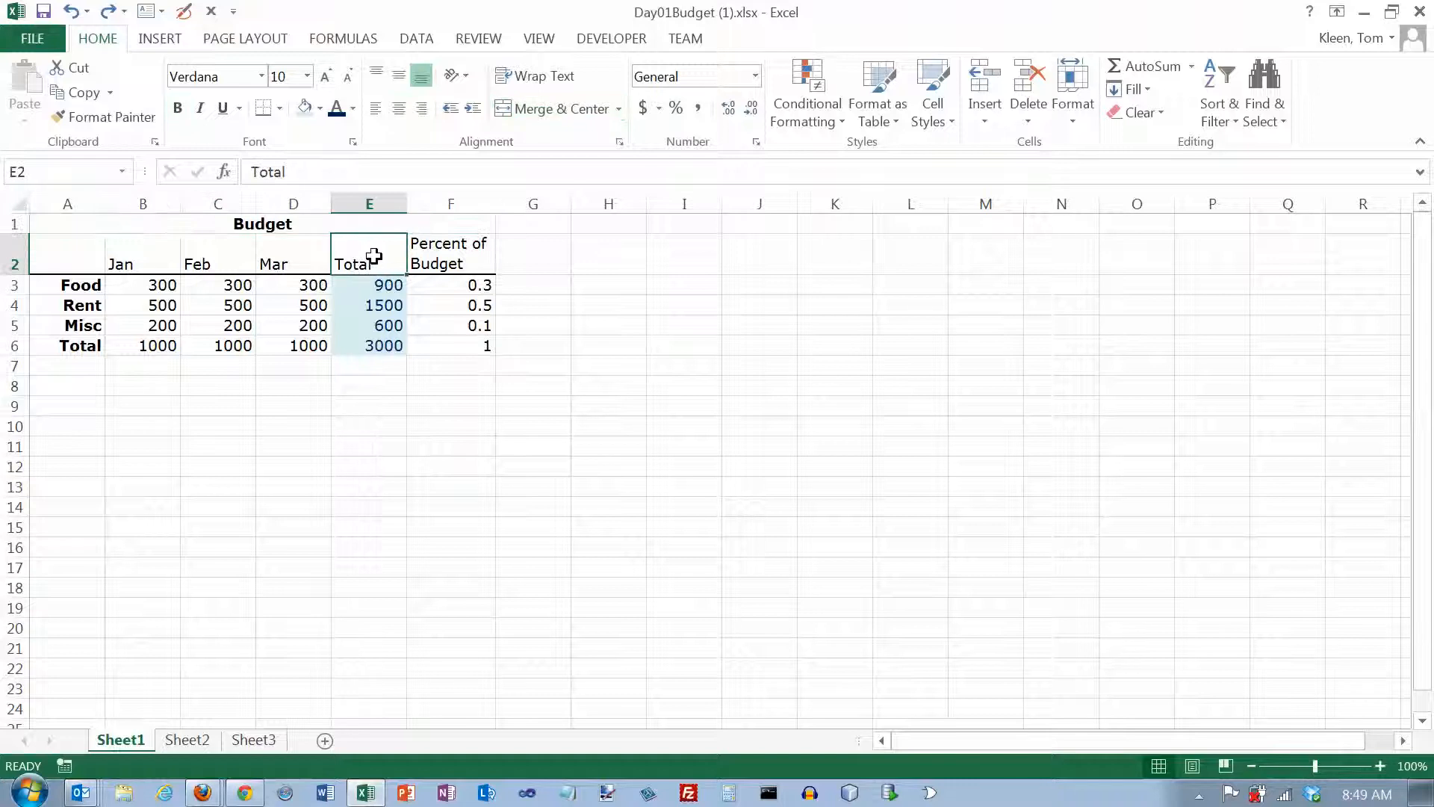
{"action": "left_click", "coordinate": [477, 110]}
{"action": "left_click", "coordinate": [477, 111]}
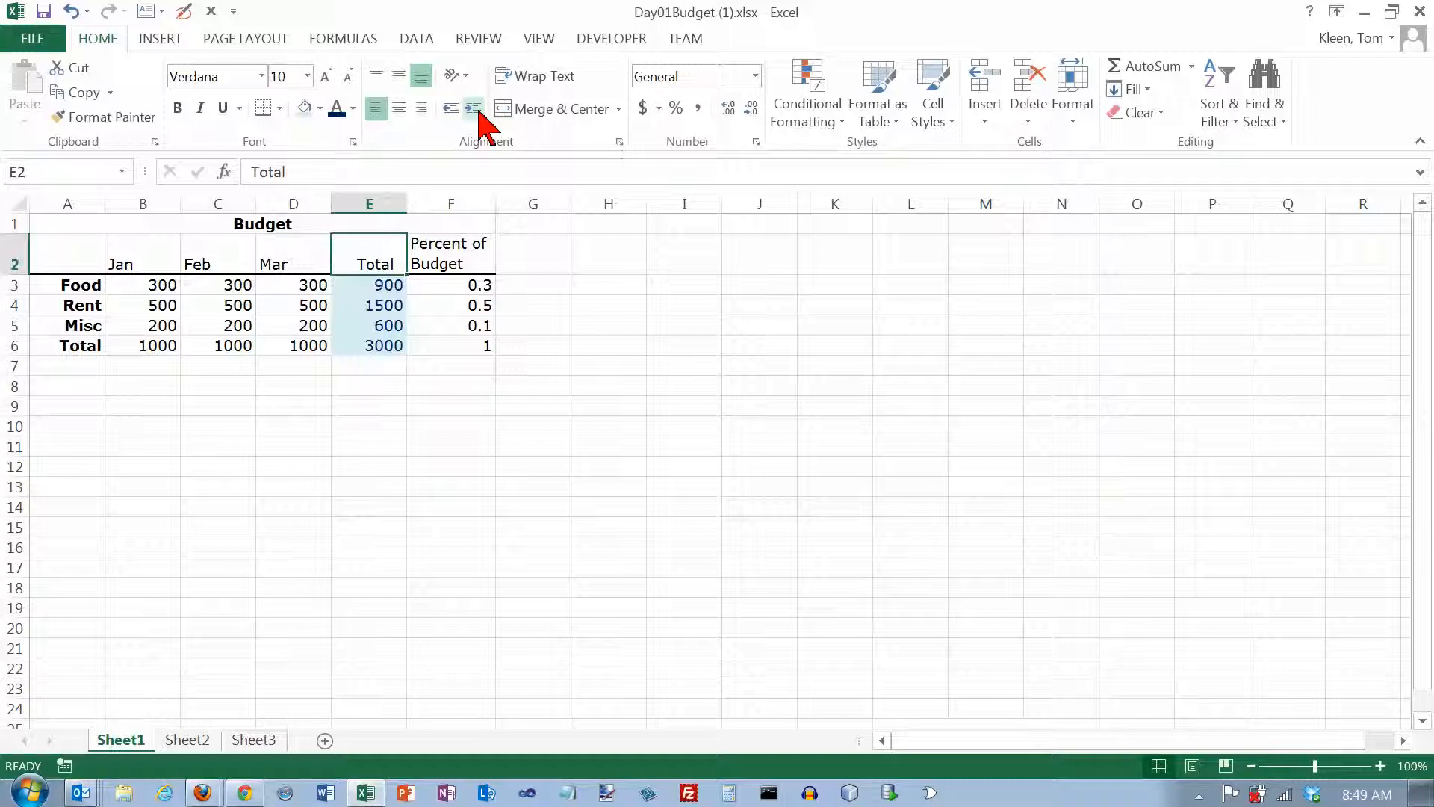
{"action": "left_click", "coordinate": [449, 109]}
{"action": "left_click", "coordinate": [449, 109]}
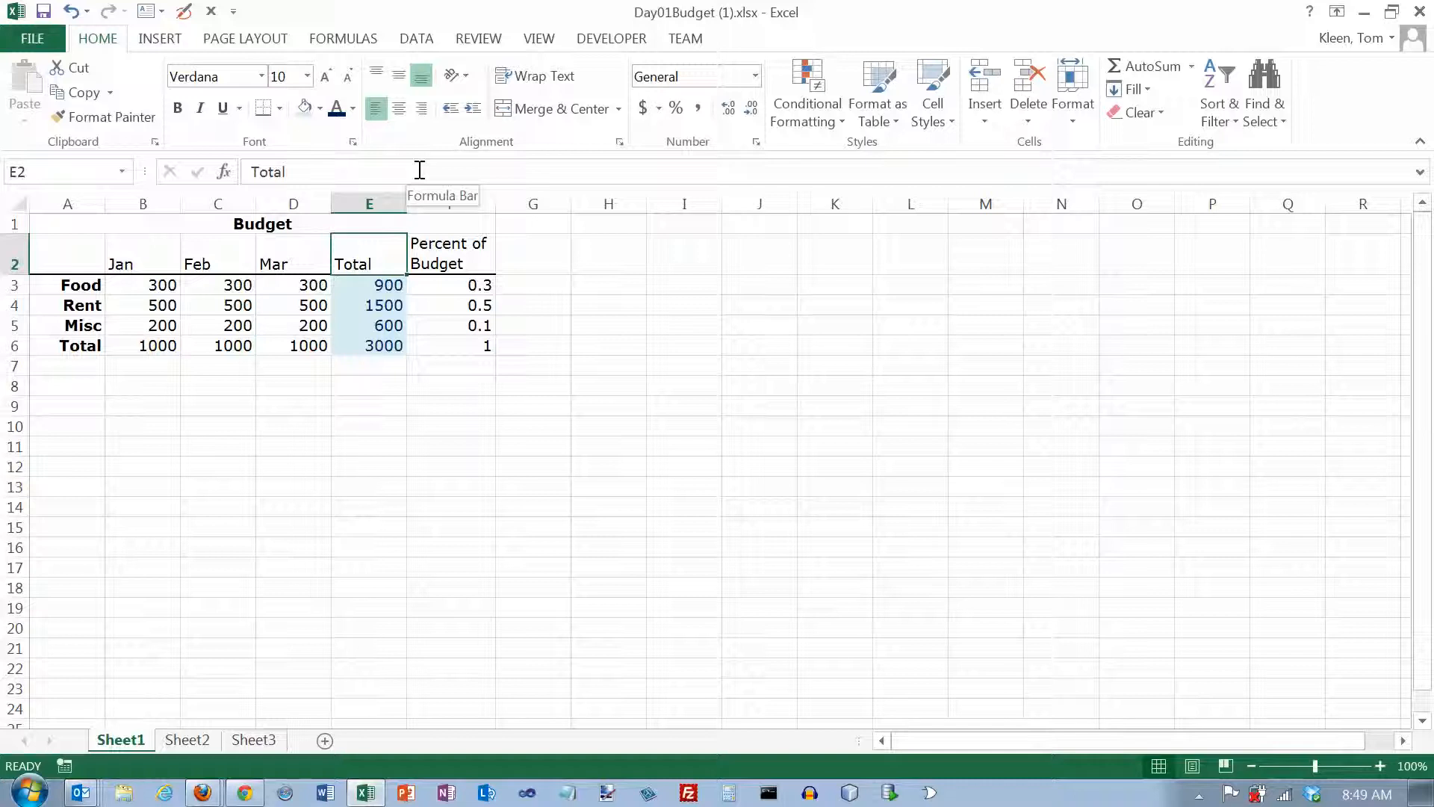
Step: Set the width of column F to 12
{"action": "left_click_drag", "start_coordinate": [122, 257], "coordinate": [368, 251]}
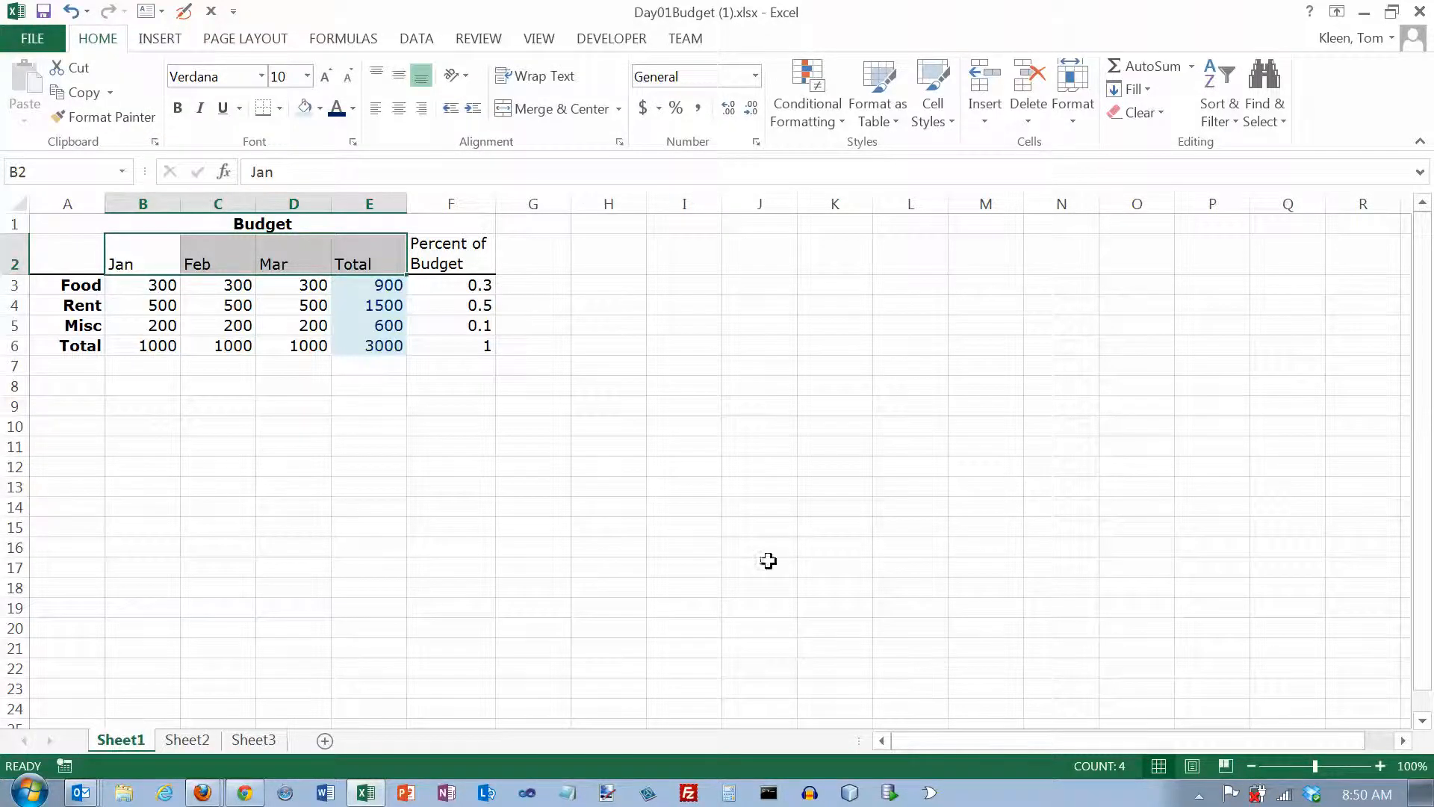
{"action": "left_click", "coordinate": [472, 201]}
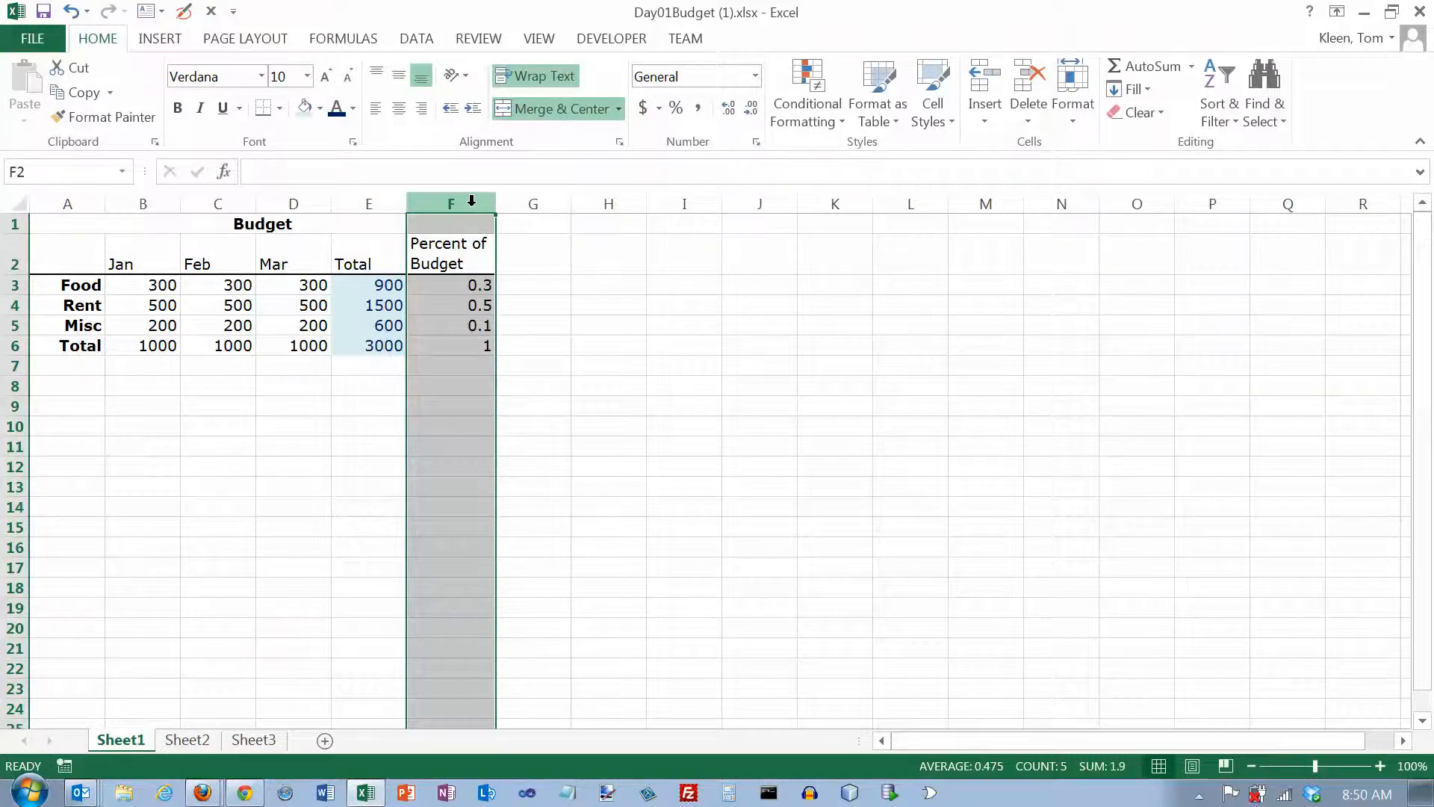
{"action": "right_click", "coordinate": [471, 200]}
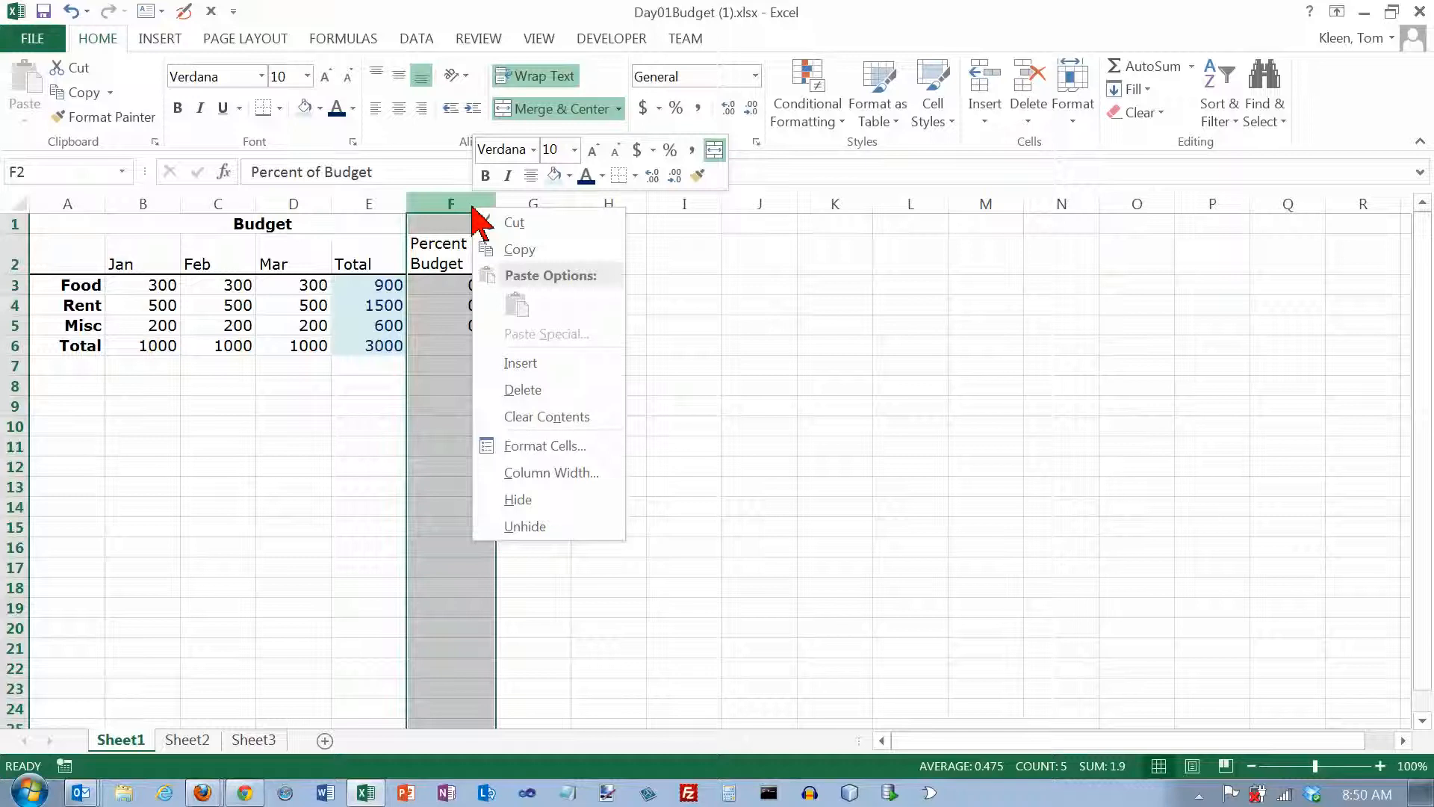
{"action": "left_click", "coordinate": [559, 471]}
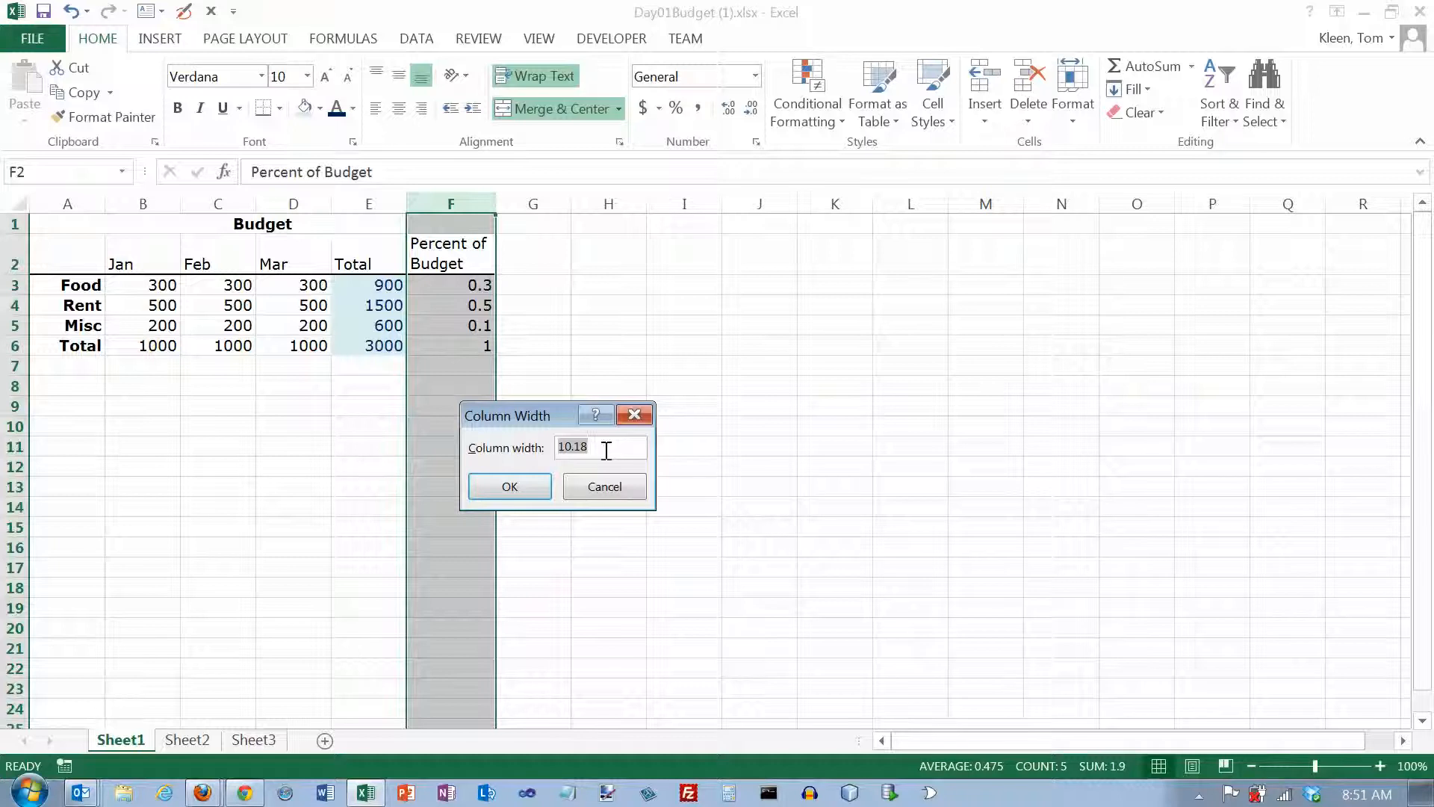
{"action": "type", "text": "12"}
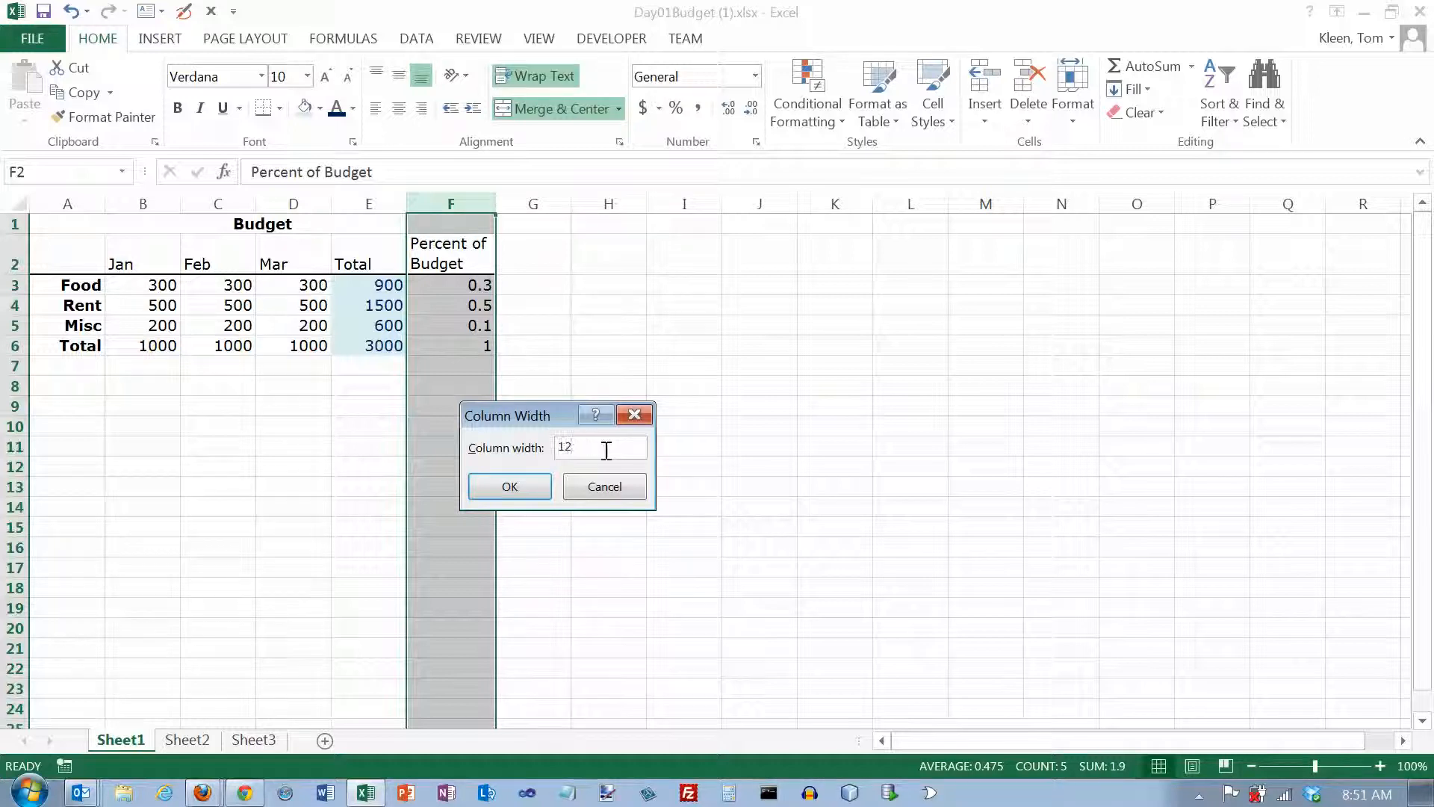
{"action": "key", "text": "Return"}
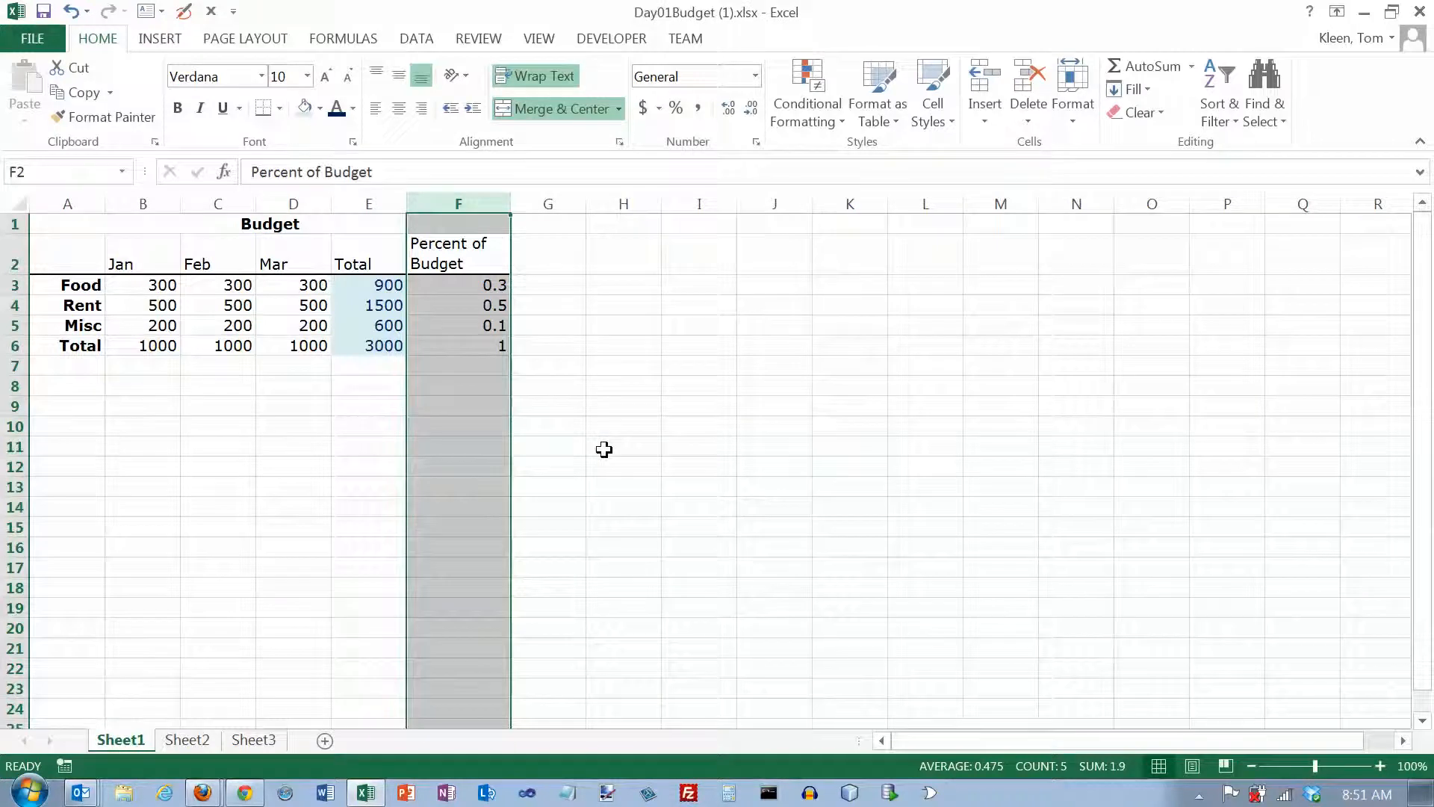
Step: Align the header cells B2:F2 to the right horizontally and to the middle vertically
{"action": "left_click_drag", "start_coordinate": [142, 263], "coordinate": [435, 250]}
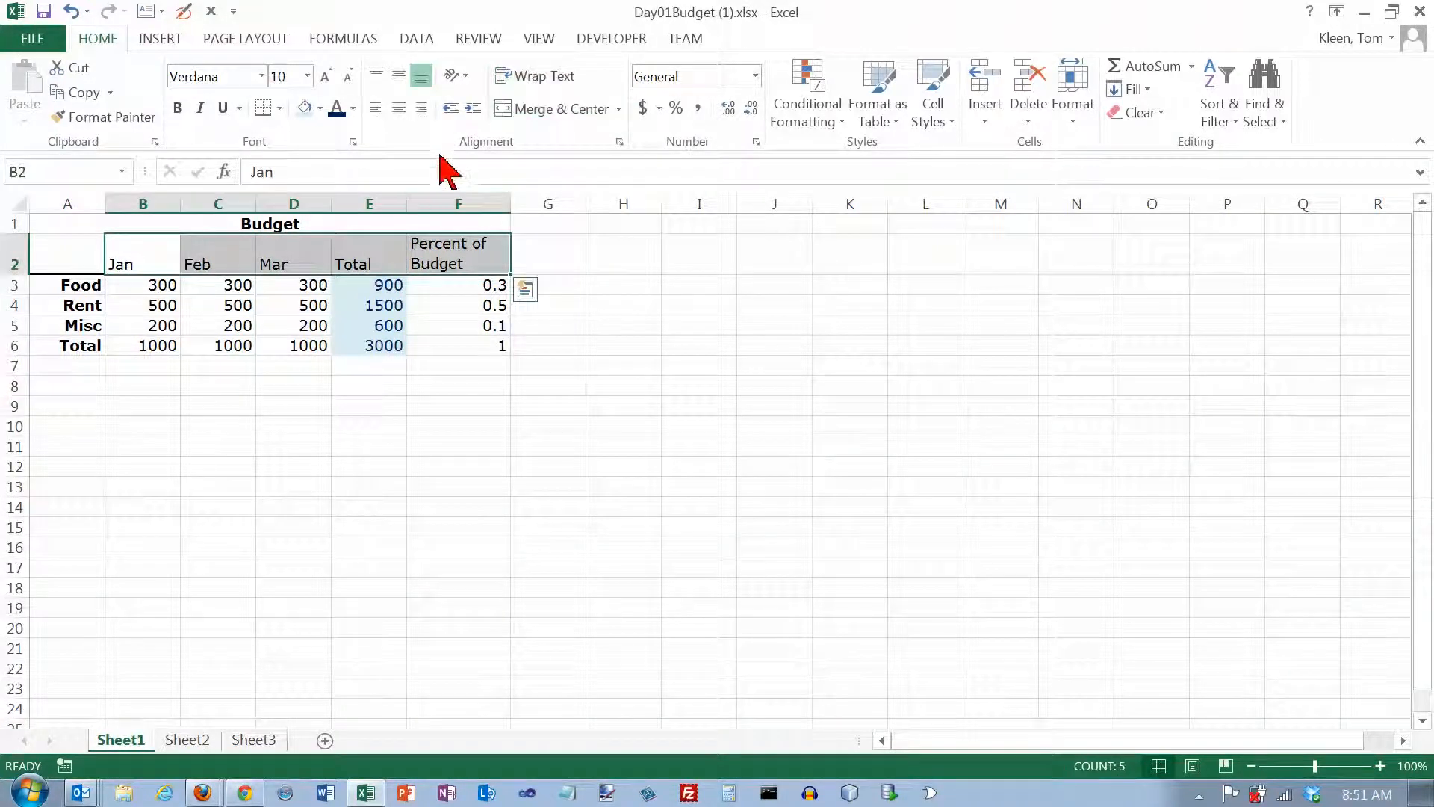
{"action": "left_click", "coordinate": [421, 108]}
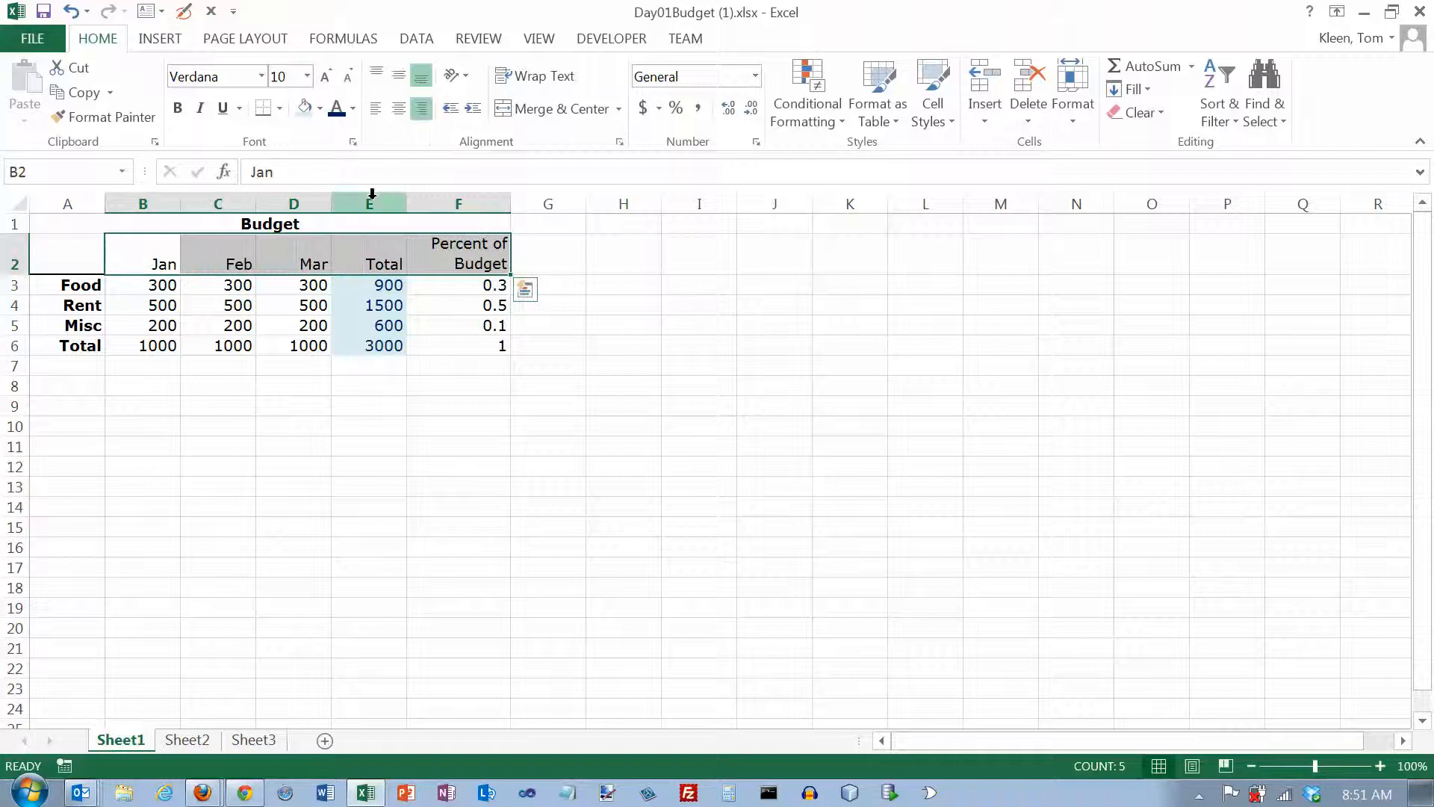
{"action": "left_click", "coordinate": [401, 77]}
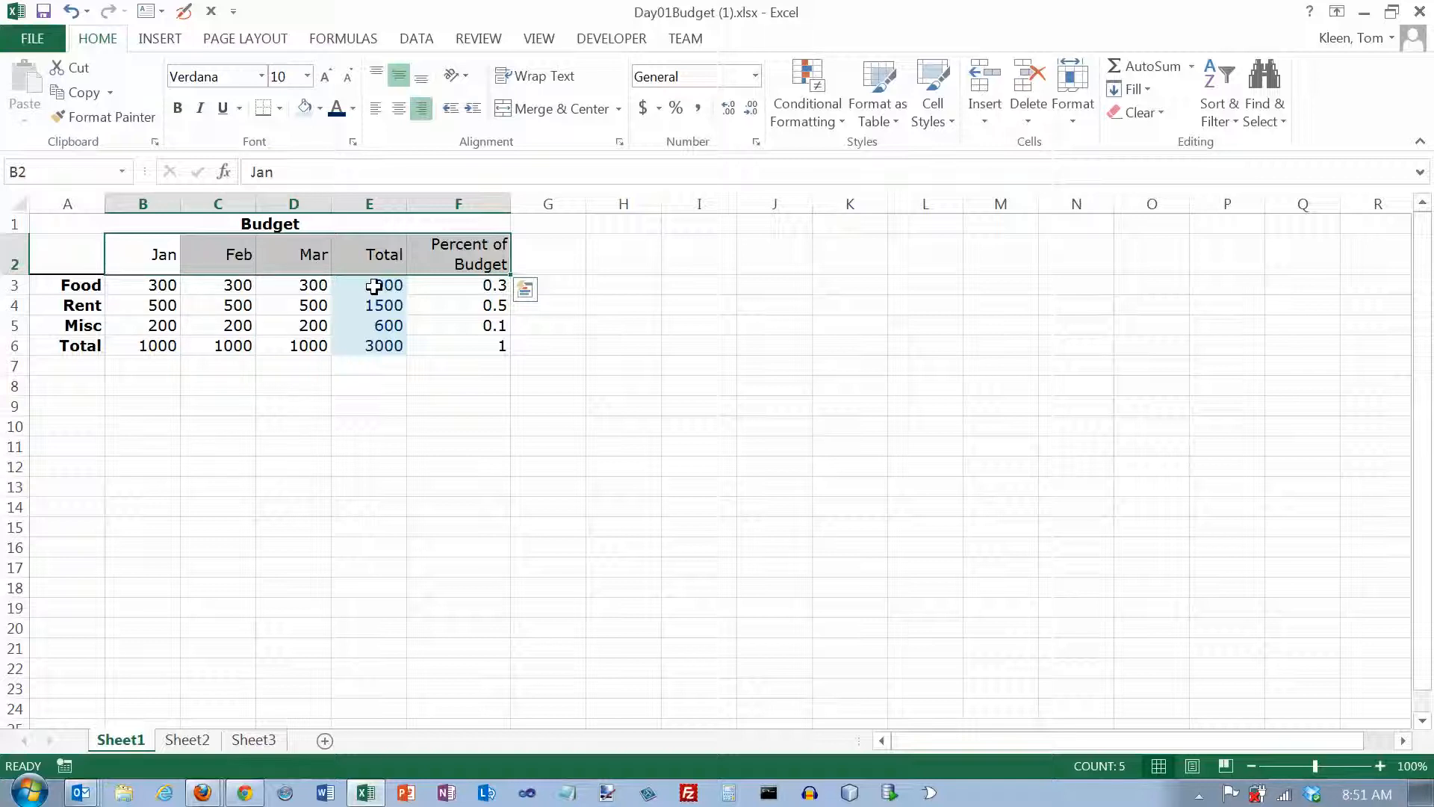
Step: Apply the Accounting dollar format to the Food and Total row amounts in B3:E3 and B6:E6
{"action": "left_click", "coordinate": [165, 285]}
{"action": "left_click_drag", "start_coordinate": [166, 285], "coordinate": [374, 286]}
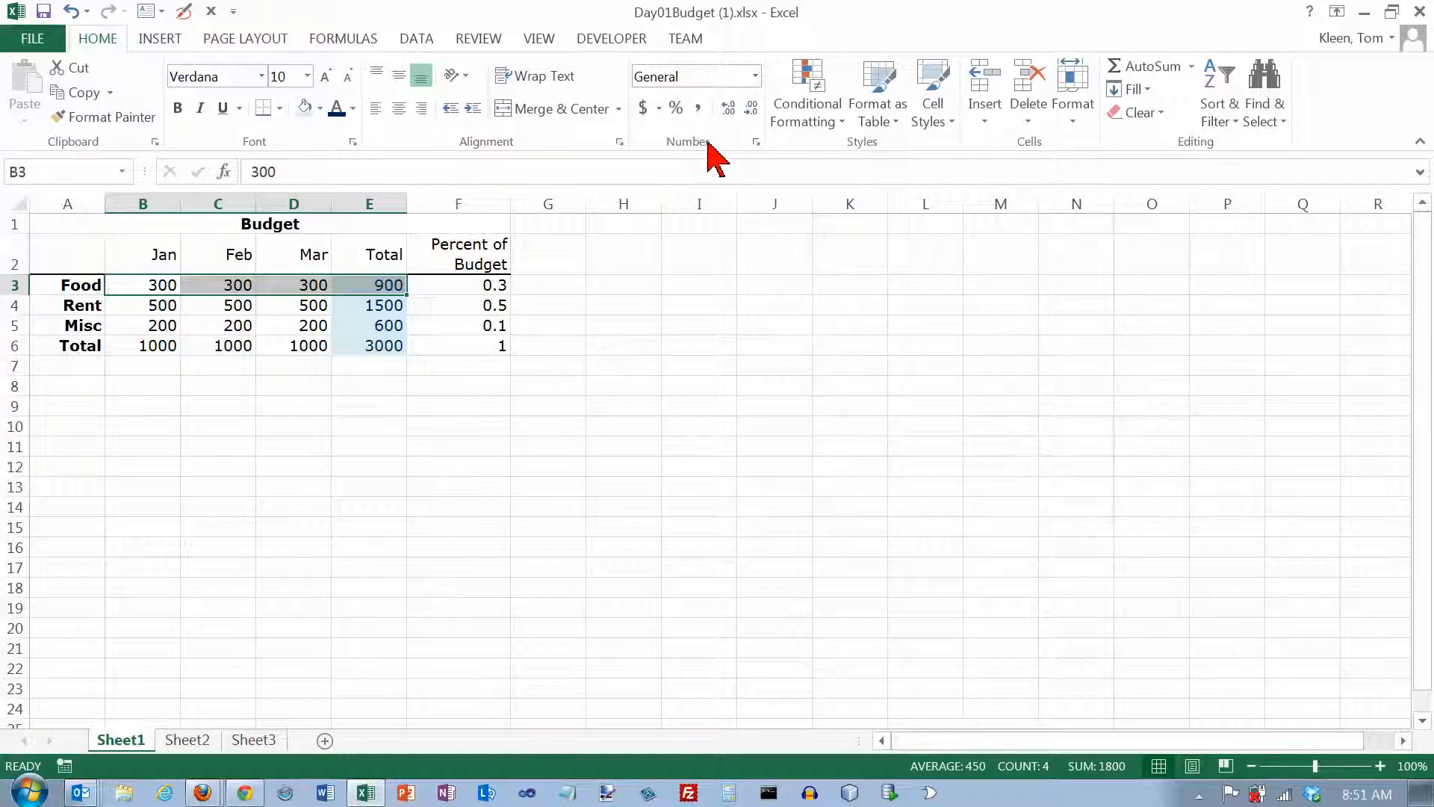
{"action": "left_click", "coordinate": [756, 76]}
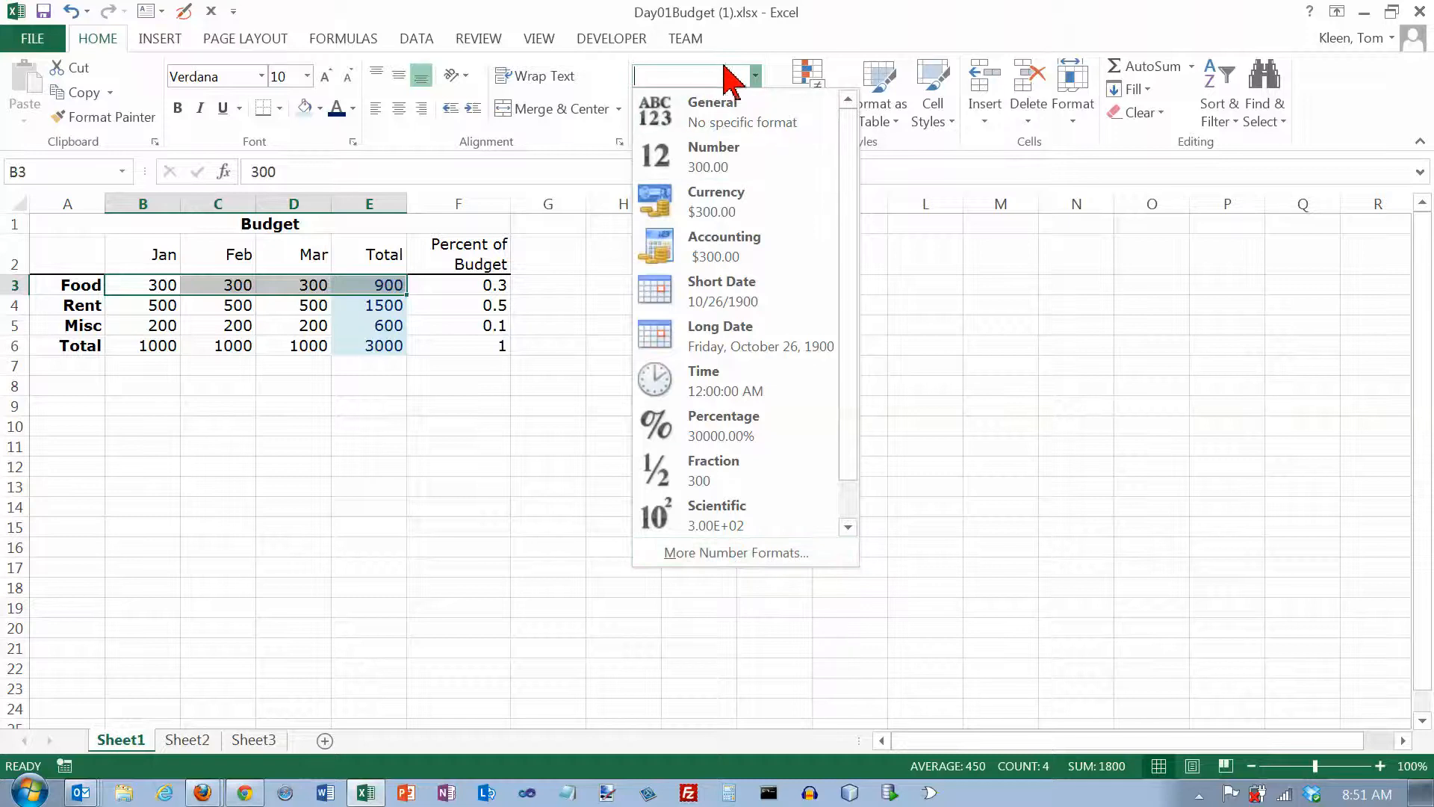
{"action": "left_click", "coordinate": [750, 74]}
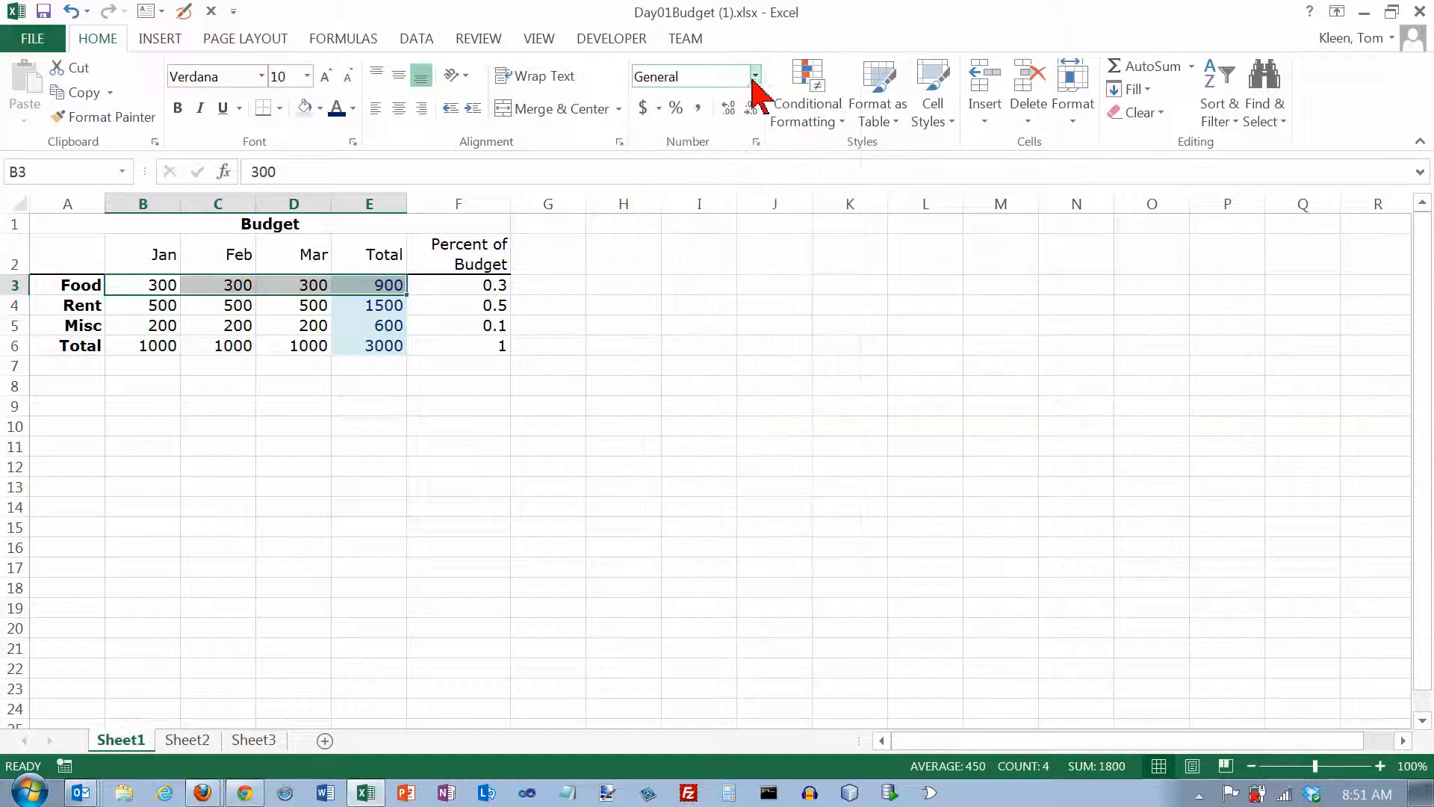
{"action": "left_click_drag", "start_coordinate": [151, 284], "coordinate": [349, 284]}
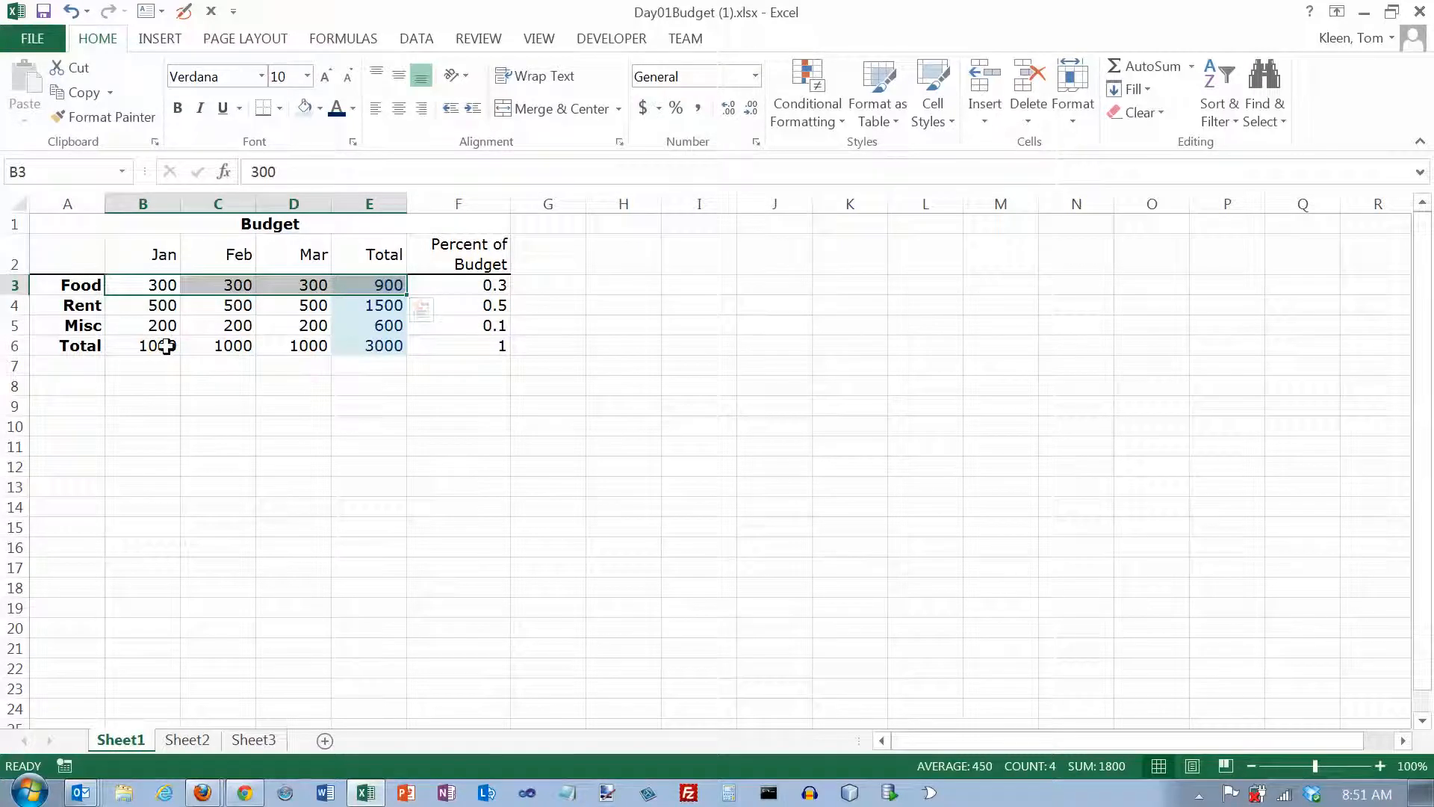
{"action": "left_click_drag", "start_coordinate": [165, 343], "coordinate": [377, 335], "text": "ctrl"}
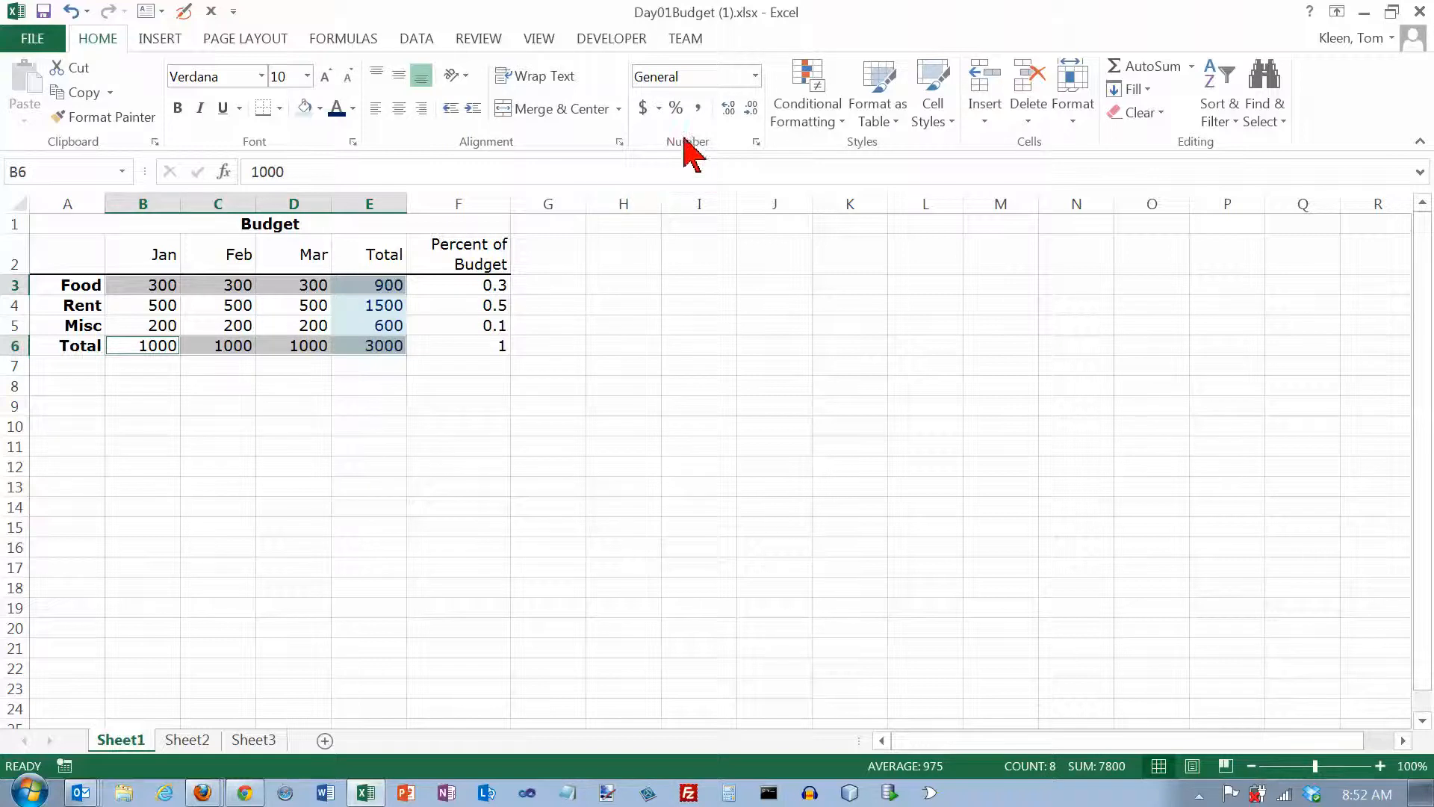
{"action": "left_click", "coordinate": [643, 108]}
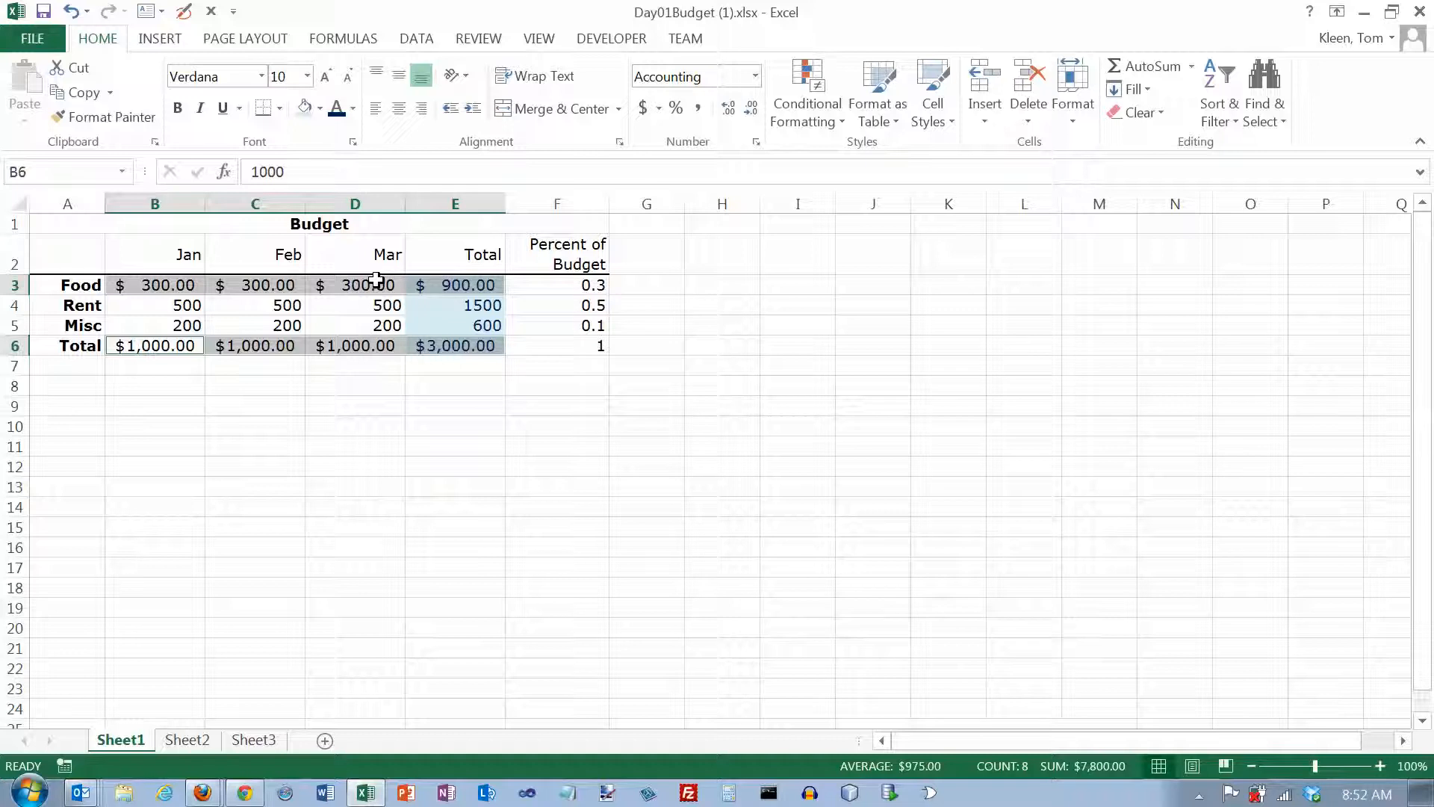
Step: Try fewer and more decimal places on the Food and Total row amounts, ending with none
{"action": "left_click", "coordinate": [751, 109]}
{"action": "left_click", "coordinate": [750, 109]}
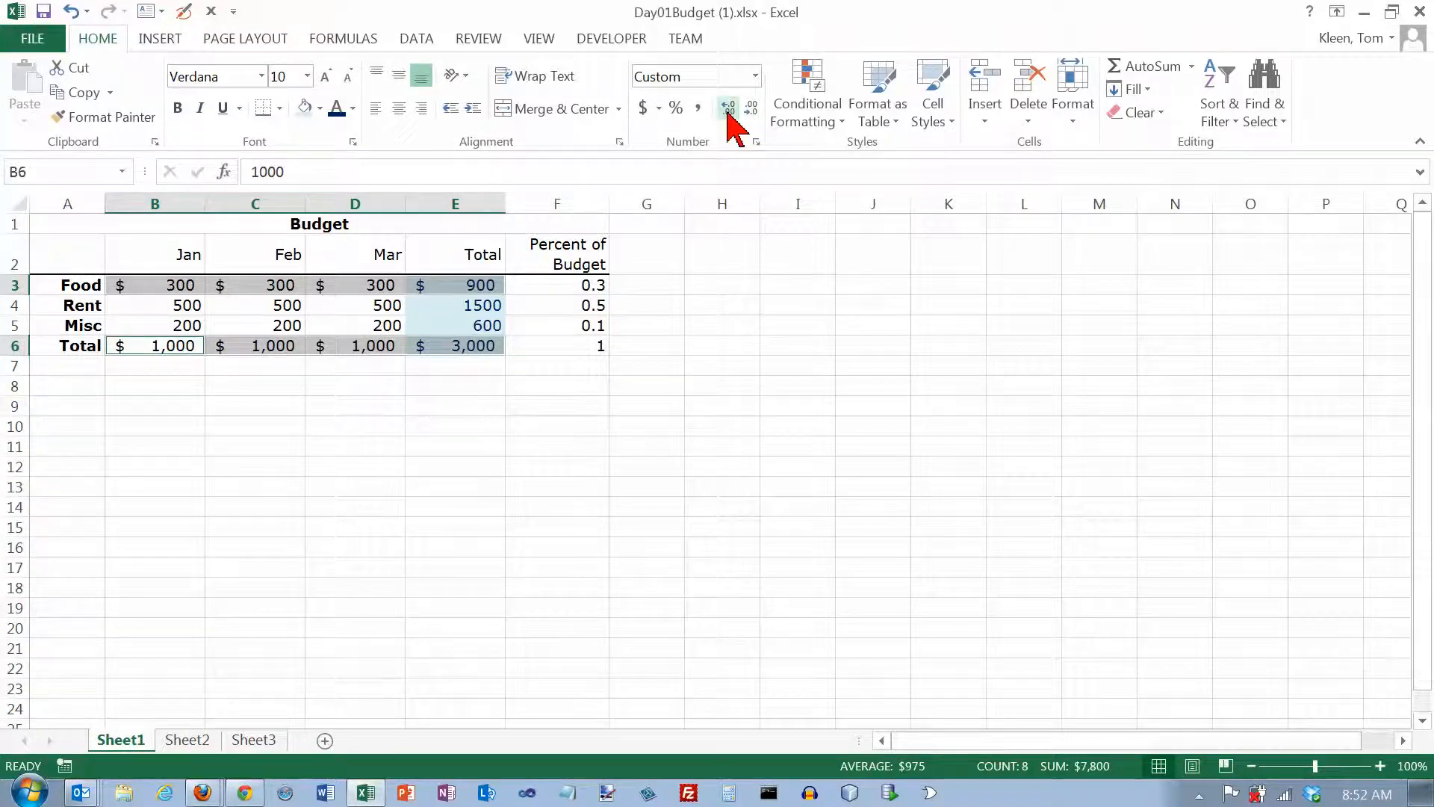
{"action": "left_click", "coordinate": [728, 109]}
{"action": "left_click", "coordinate": [728, 109]}
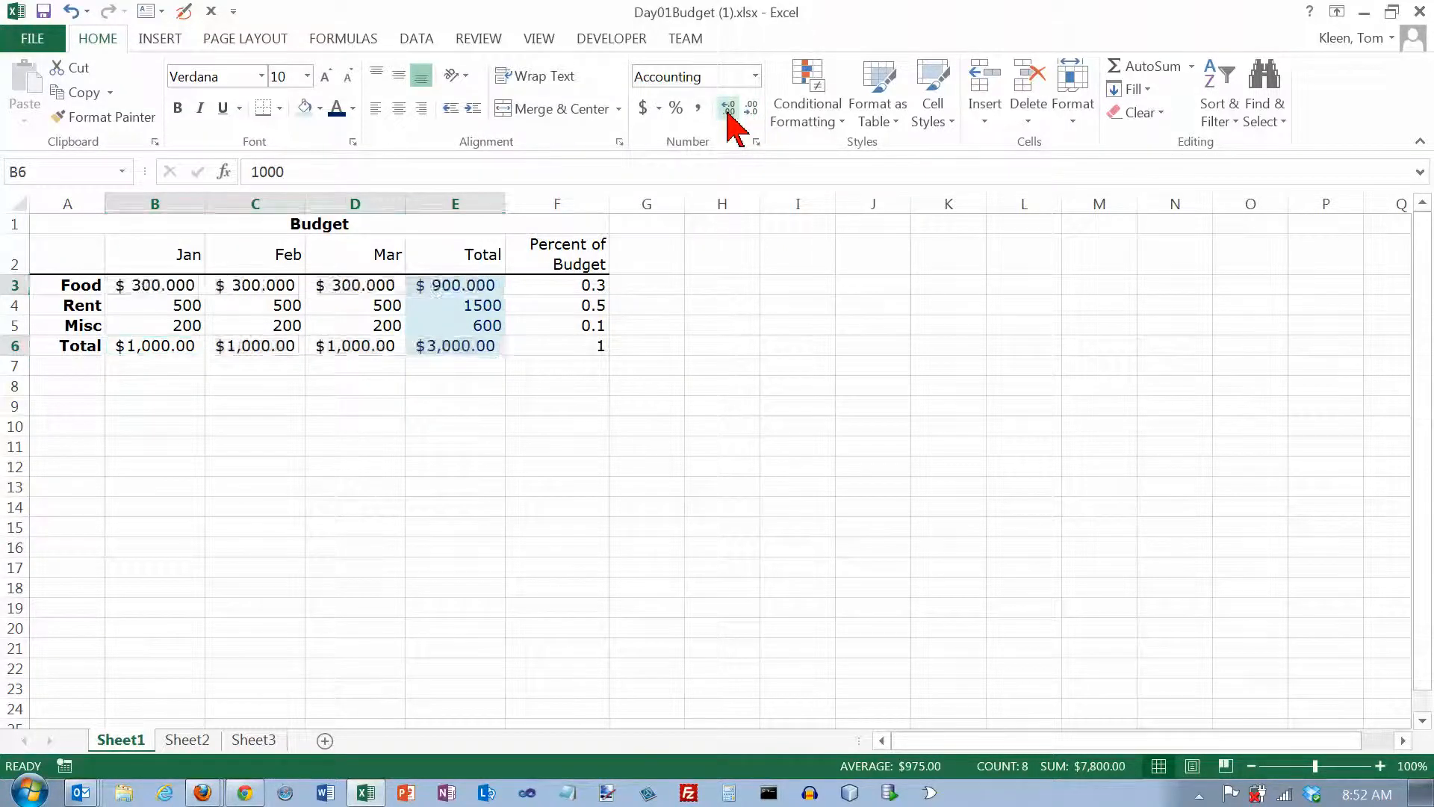
{"action": "left_click", "coordinate": [750, 108]}
{"action": "left_click", "coordinate": [750, 108]}
{"action": "left_click", "coordinate": [751, 108]}
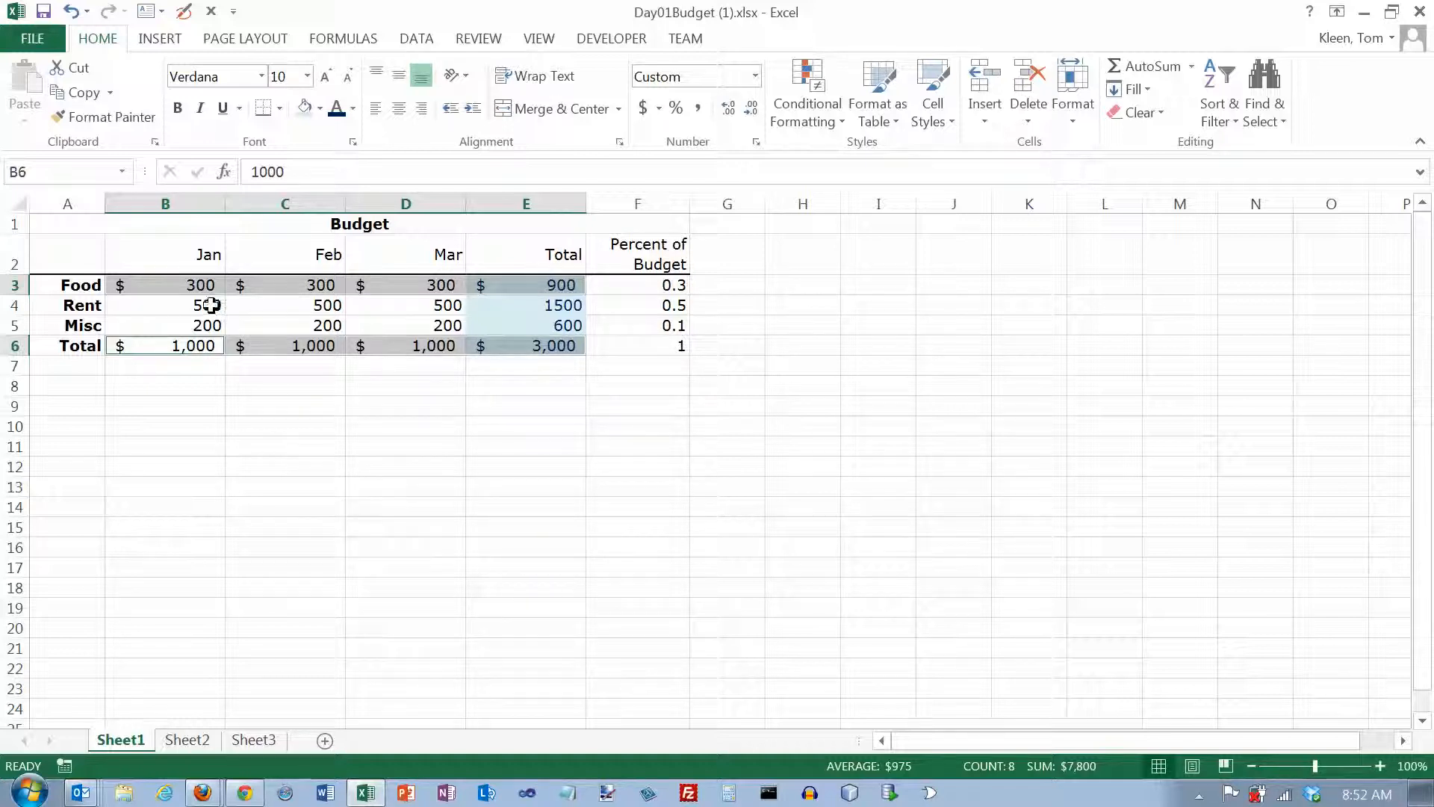
Step: Apply the comma style without decimal places to the Rent and Misc amounts in B4:E5
{"action": "left_click_drag", "start_coordinate": [211, 305], "coordinate": [503, 313]}
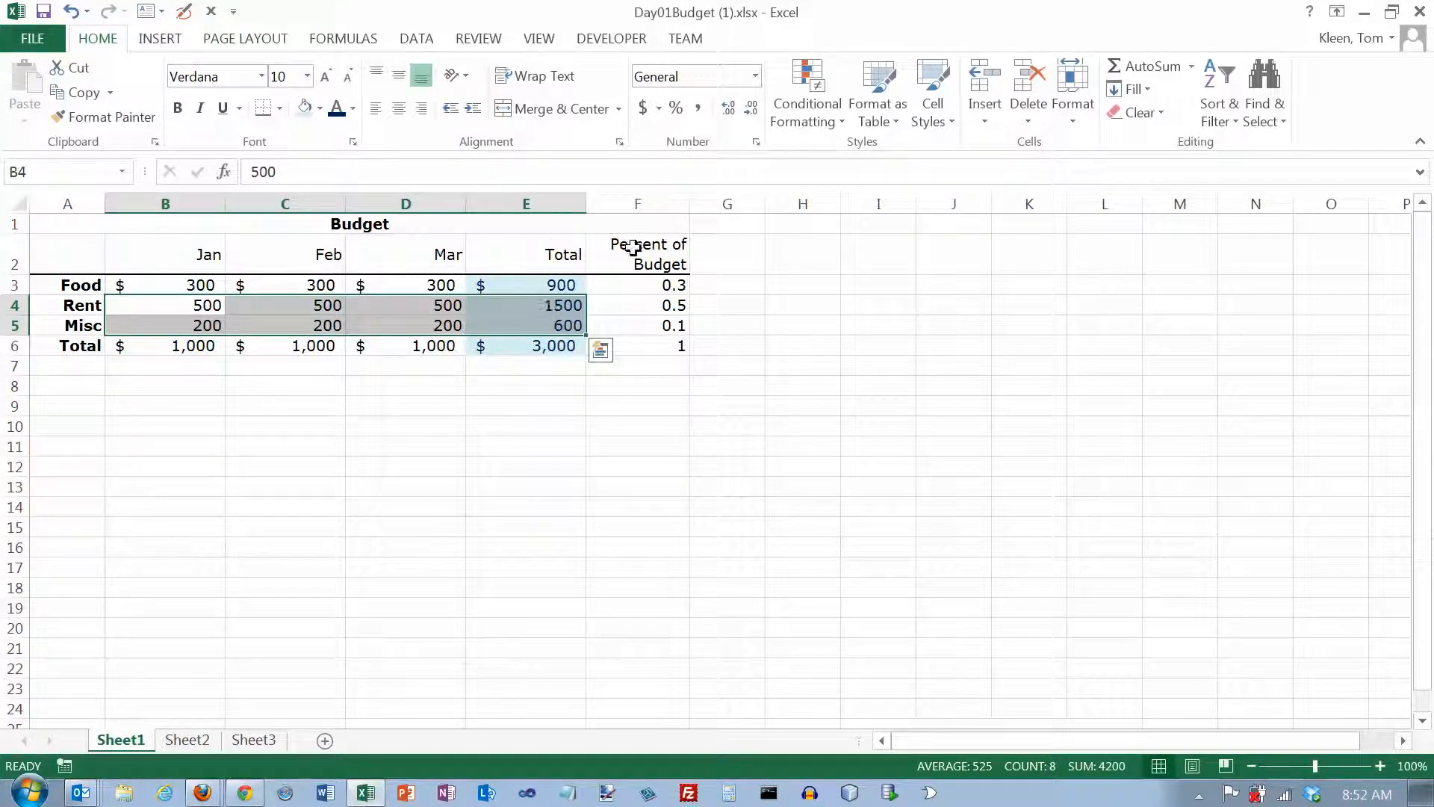
{"action": "left_click", "coordinate": [701, 109]}
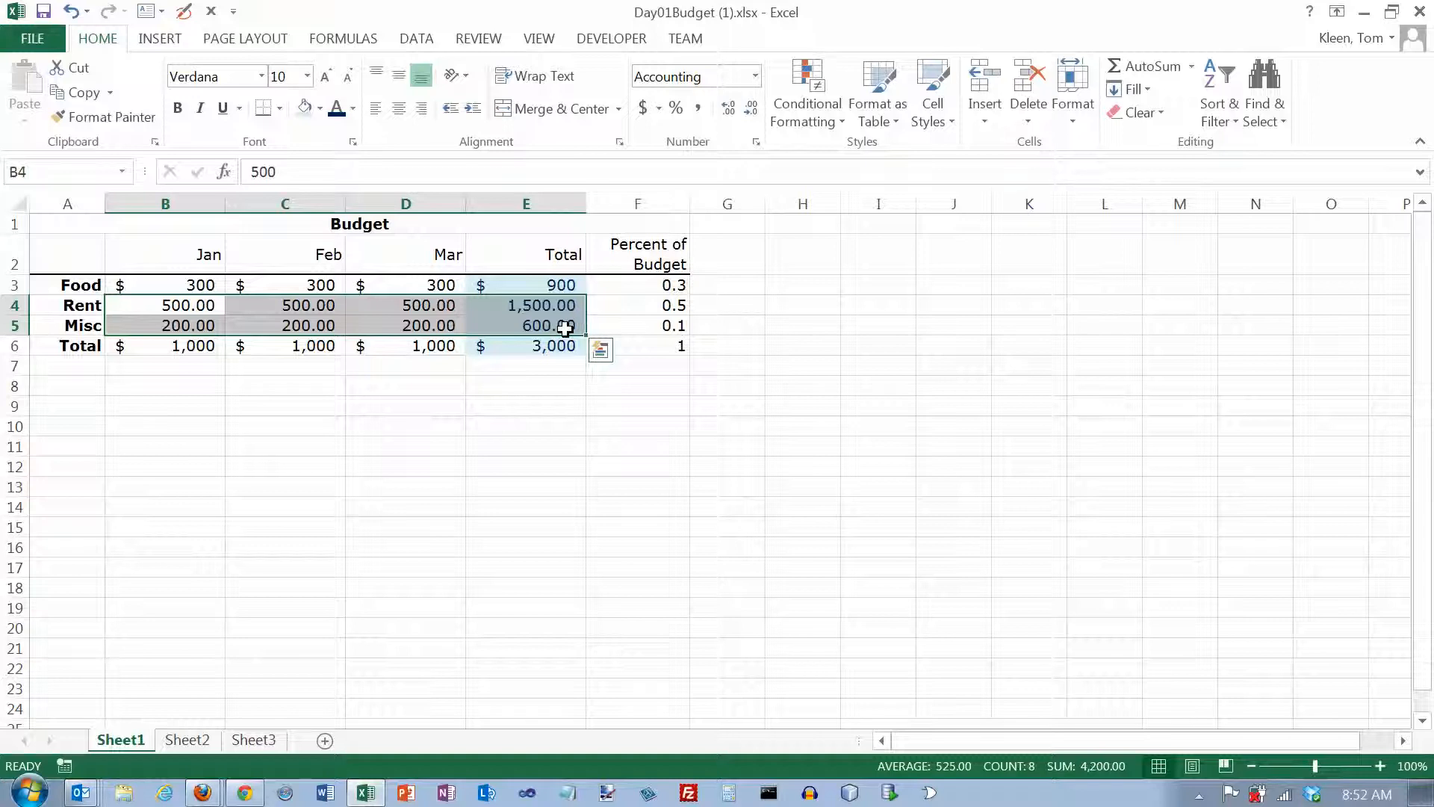
{"action": "left_click", "coordinate": [751, 109]}
{"action": "left_click", "coordinate": [750, 110]}
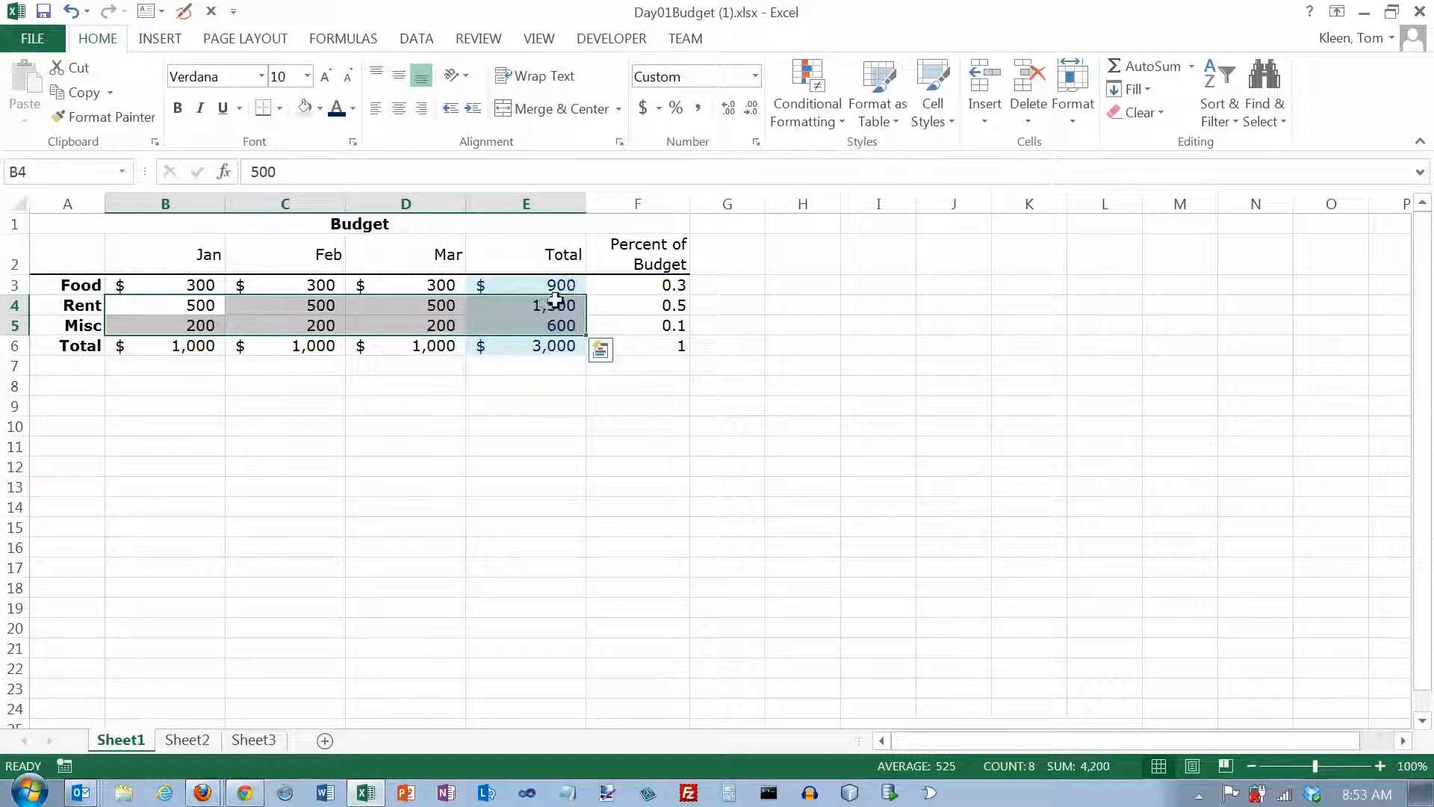
Step: Apply the percent style to the Percent of Budget values in F3:F6
{"action": "left_click", "coordinate": [203, 343]}
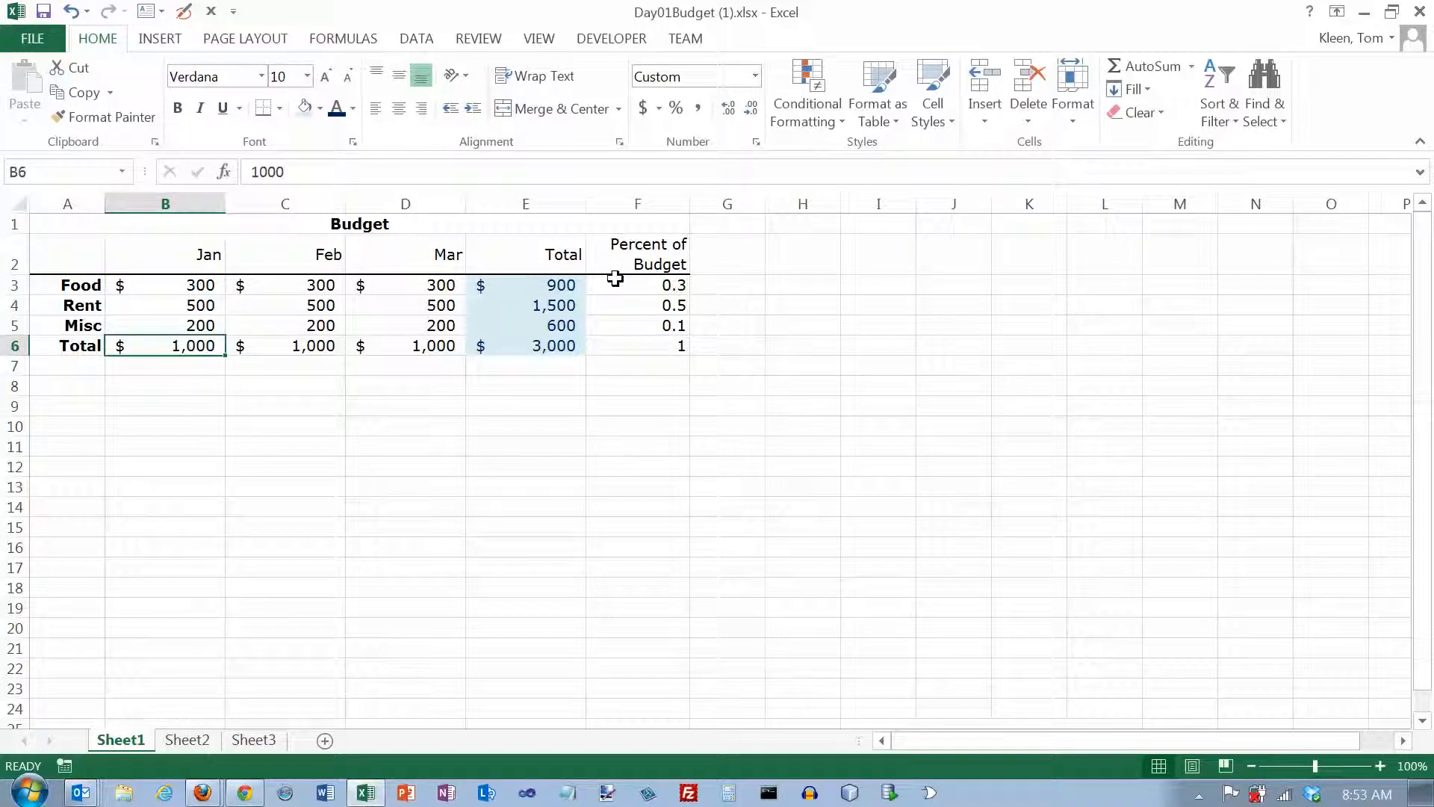
{"action": "left_click", "coordinate": [640, 284]}
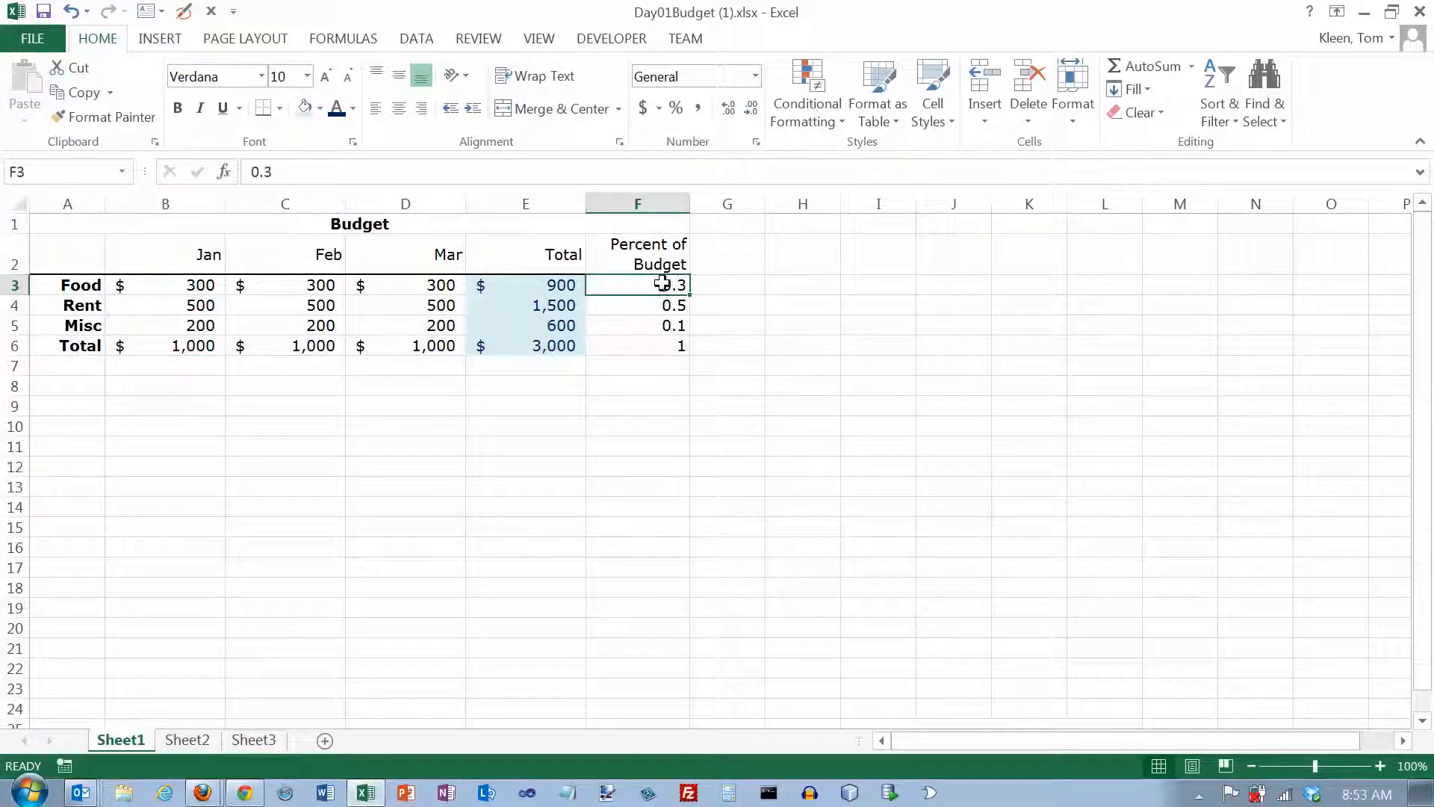
{"action": "left_click_drag", "start_coordinate": [664, 284], "coordinate": [662, 351]}
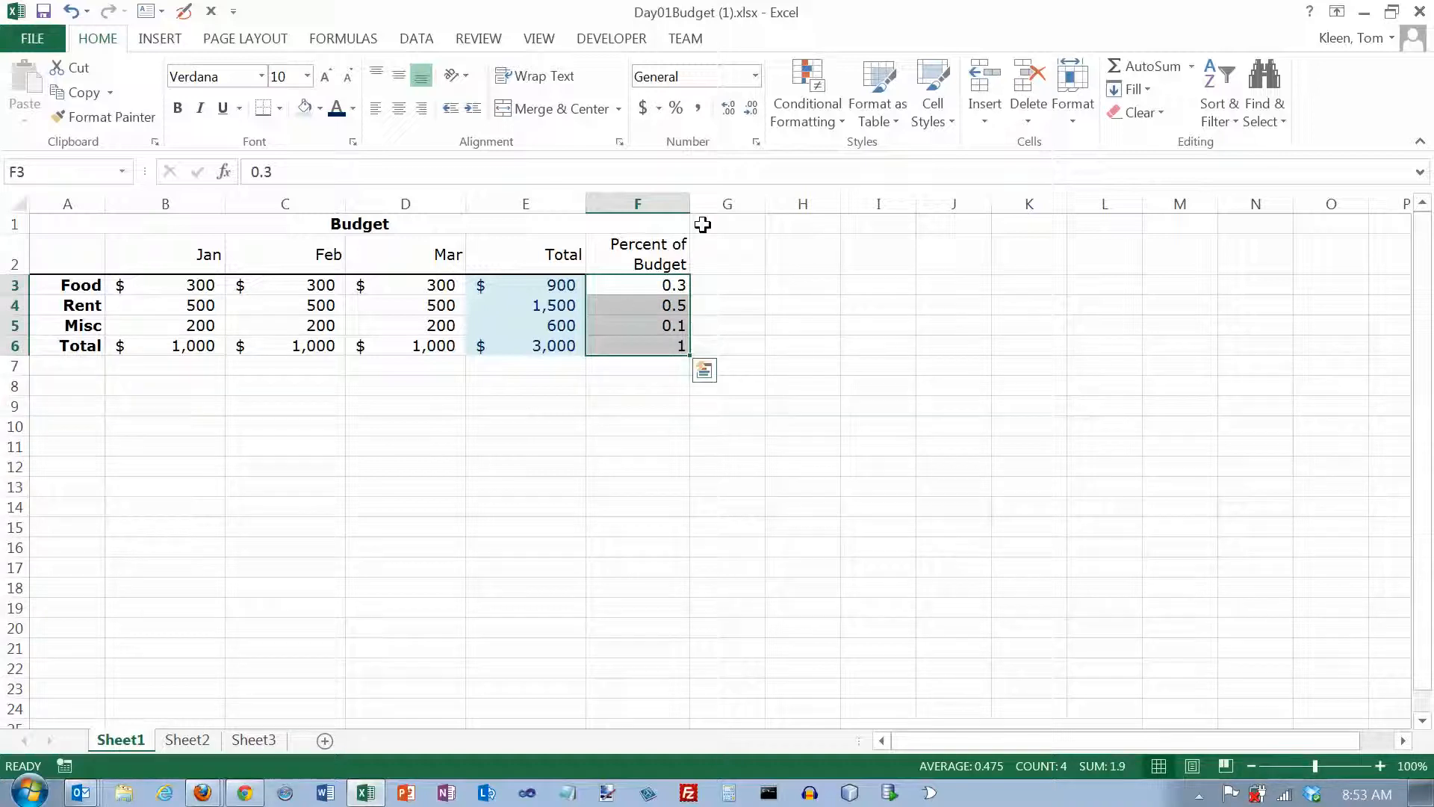
{"action": "left_click", "coordinate": [677, 110]}
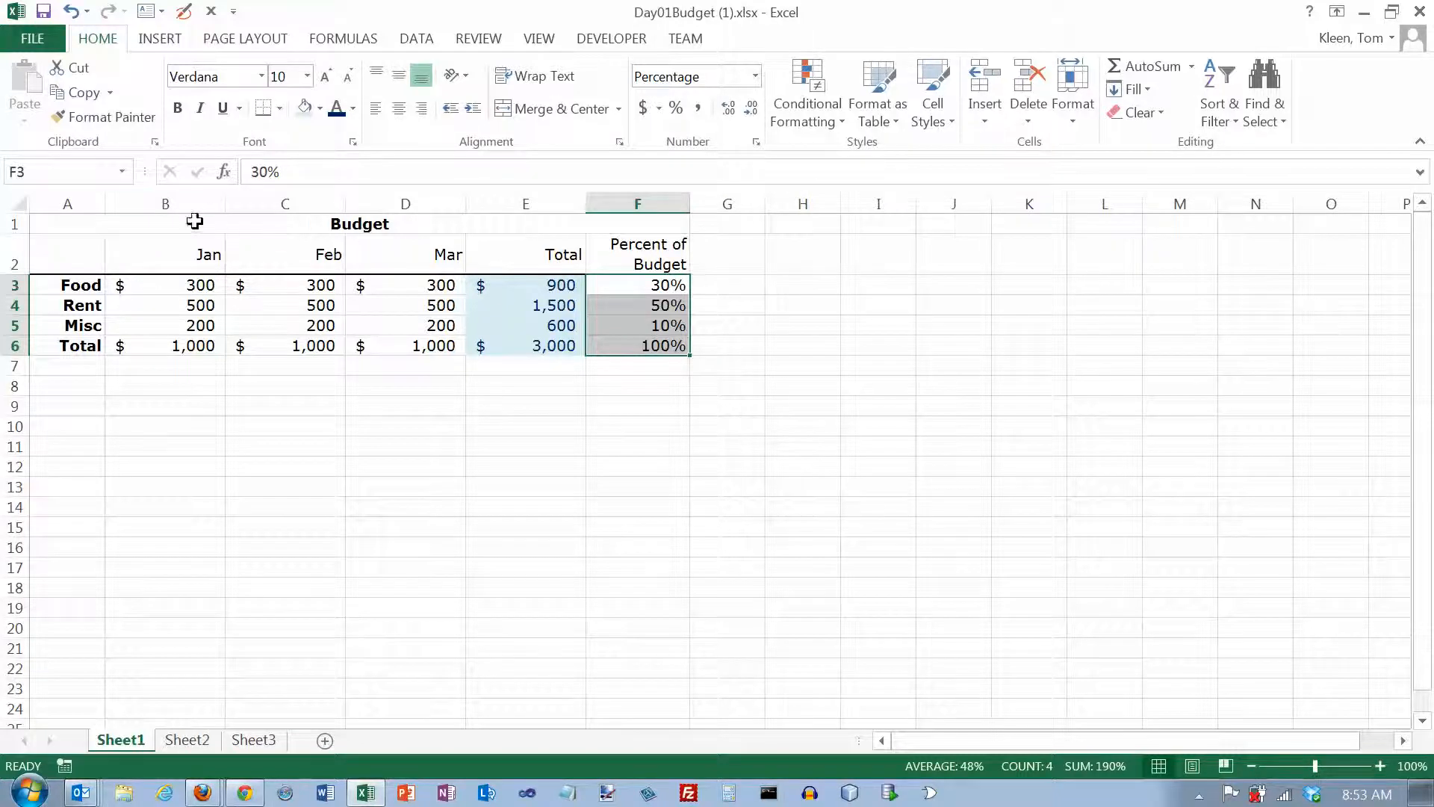
Step: Narrow columns B through E together to one equal width that leaves a little room around the amounts
{"action": "left_click_drag", "start_coordinate": [189, 201], "coordinate": [546, 195]}
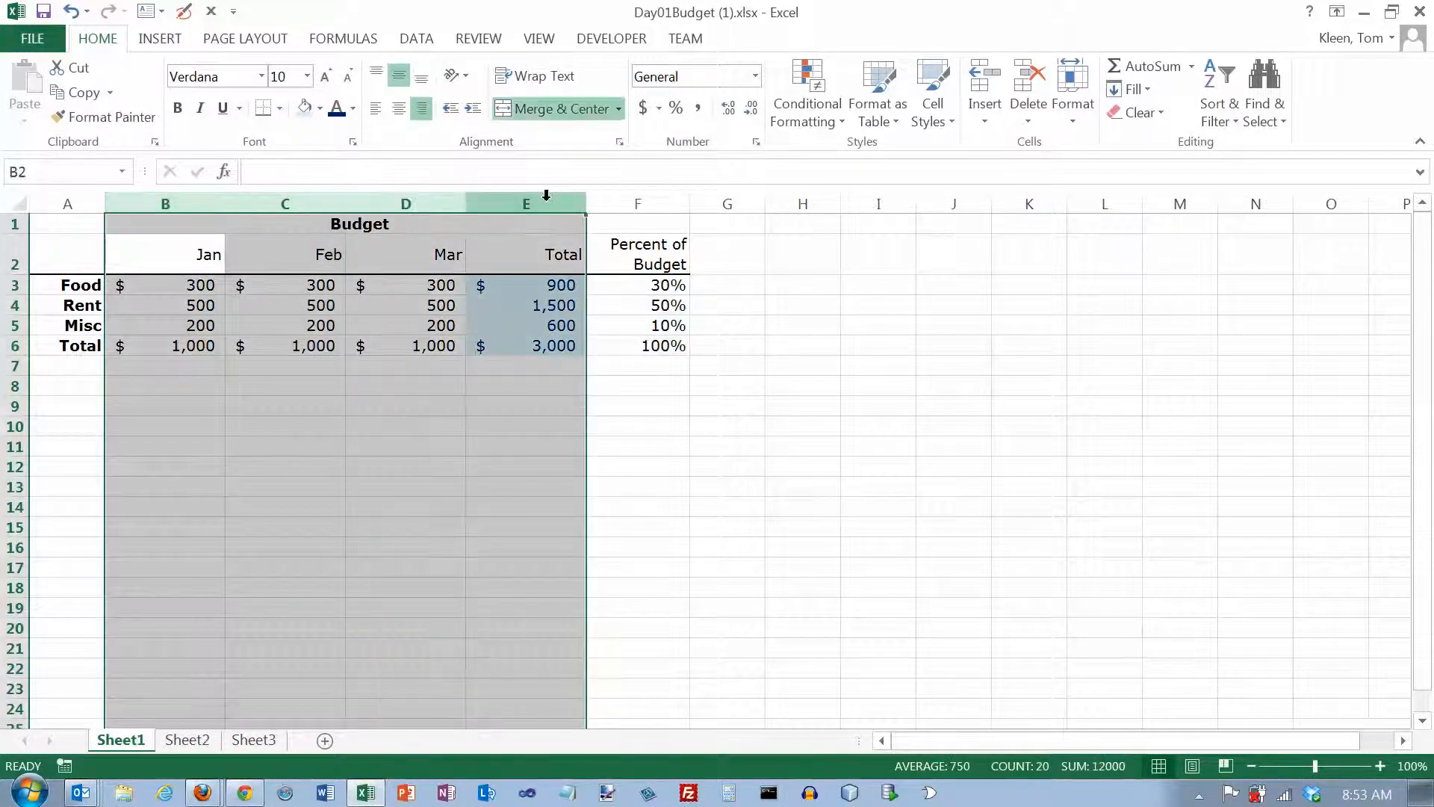
{"action": "left_click_drag", "start_coordinate": [464, 203], "coordinate": [437, 203]}
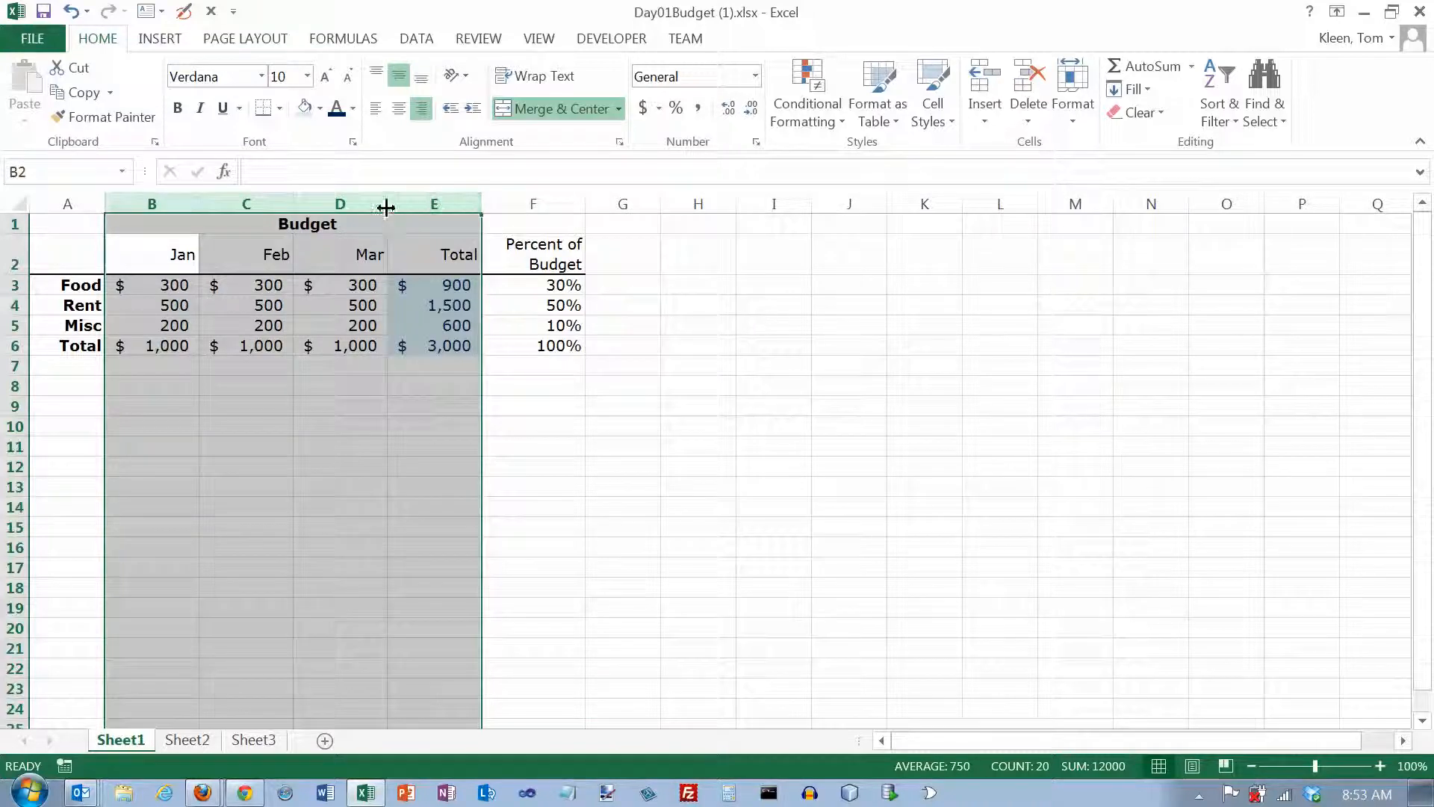
{"action": "left_click_drag", "start_coordinate": [385, 204], "coordinate": [398, 203]}
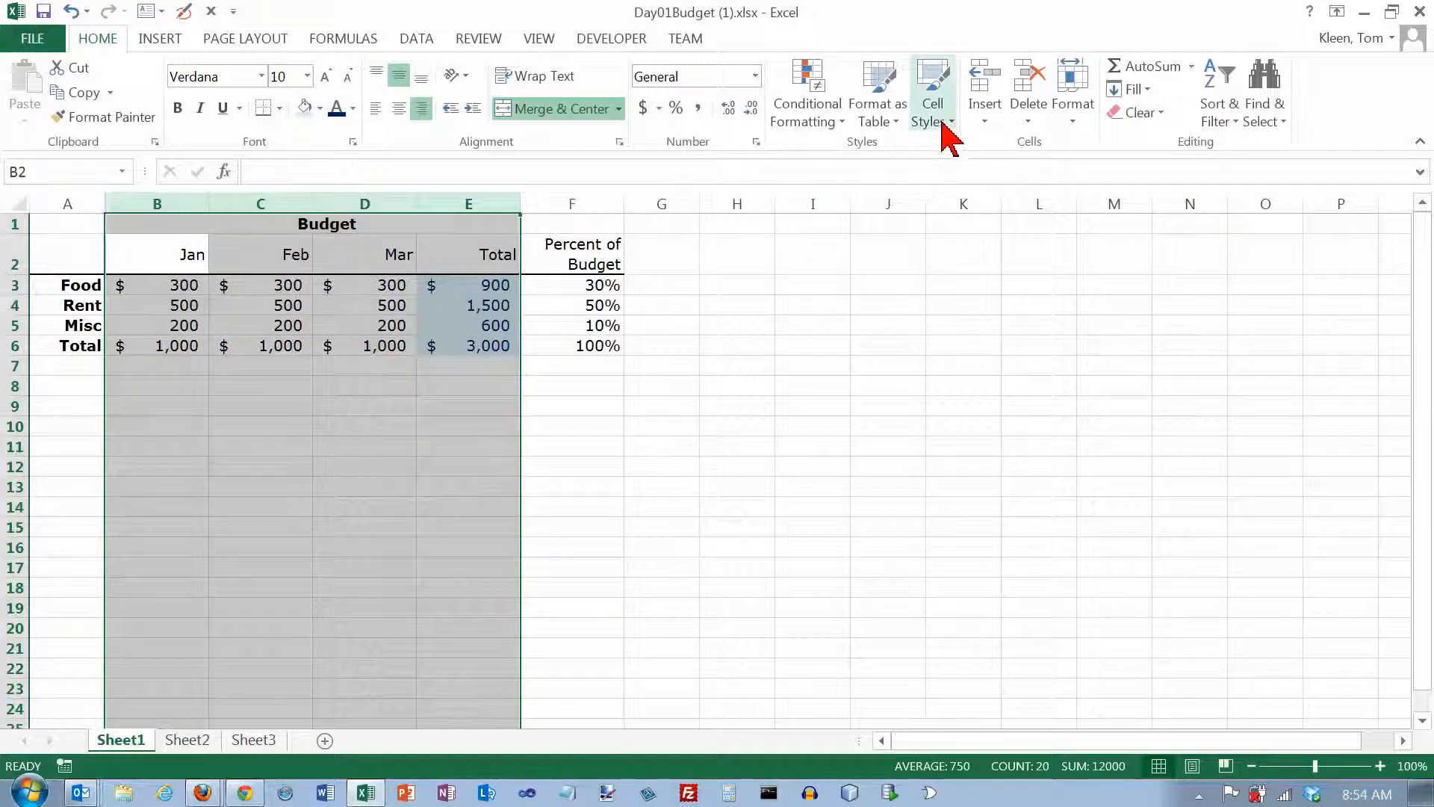
{"action": "left_click", "coordinate": [201, 348]}
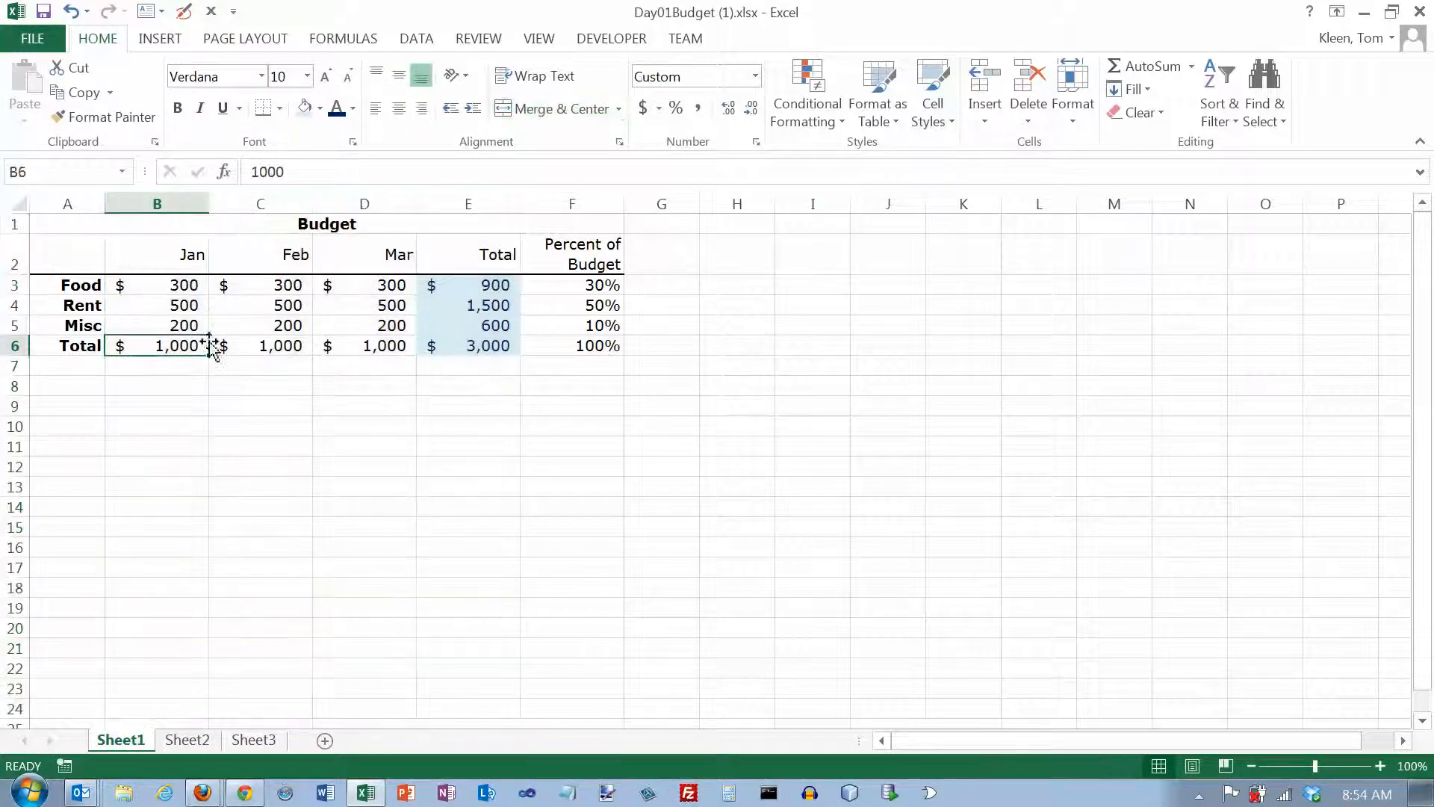
Step: Apply the Title cell style to the merged Budget heading in row 1
{"action": "left_click", "coordinate": [331, 223]}
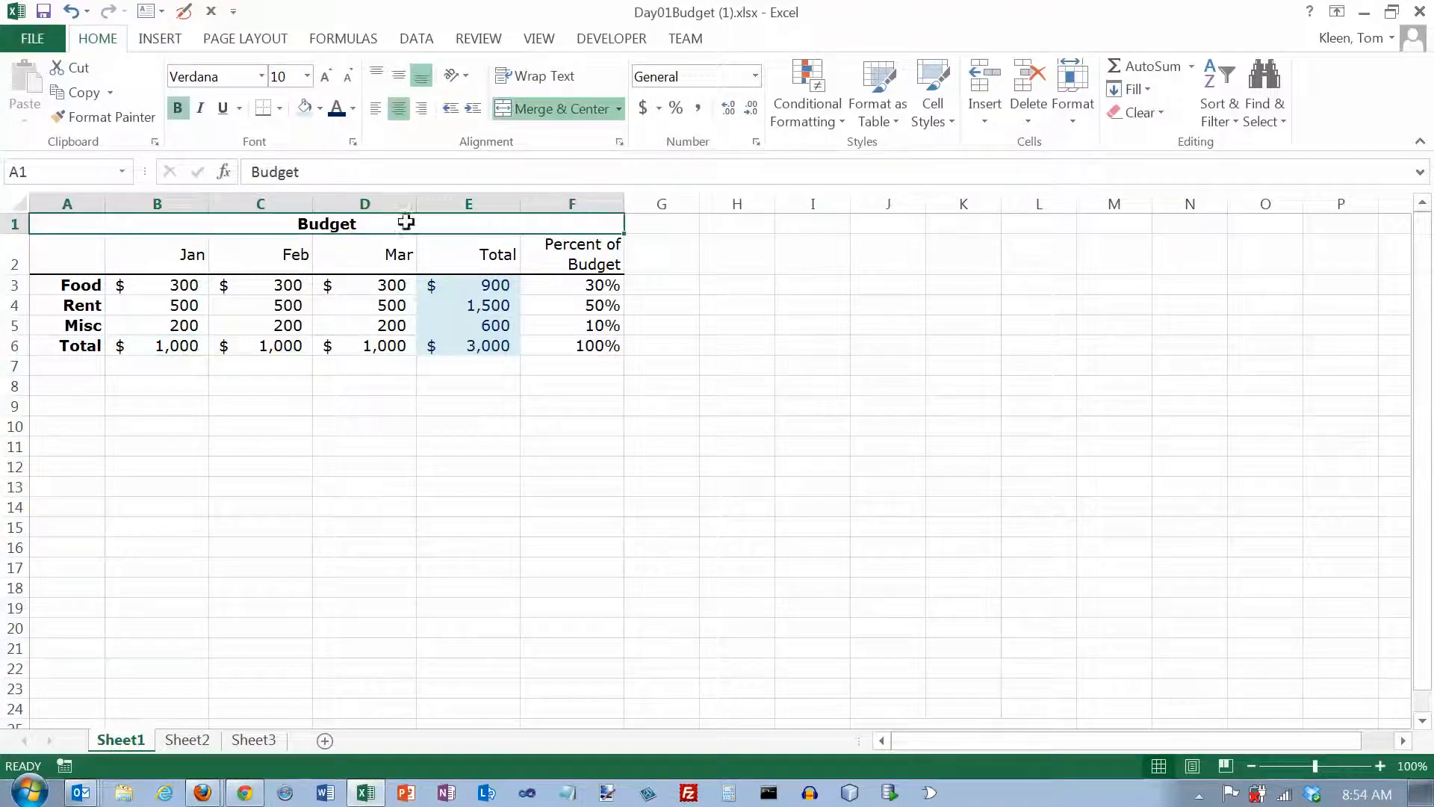
{"action": "left_click", "coordinate": [950, 124]}
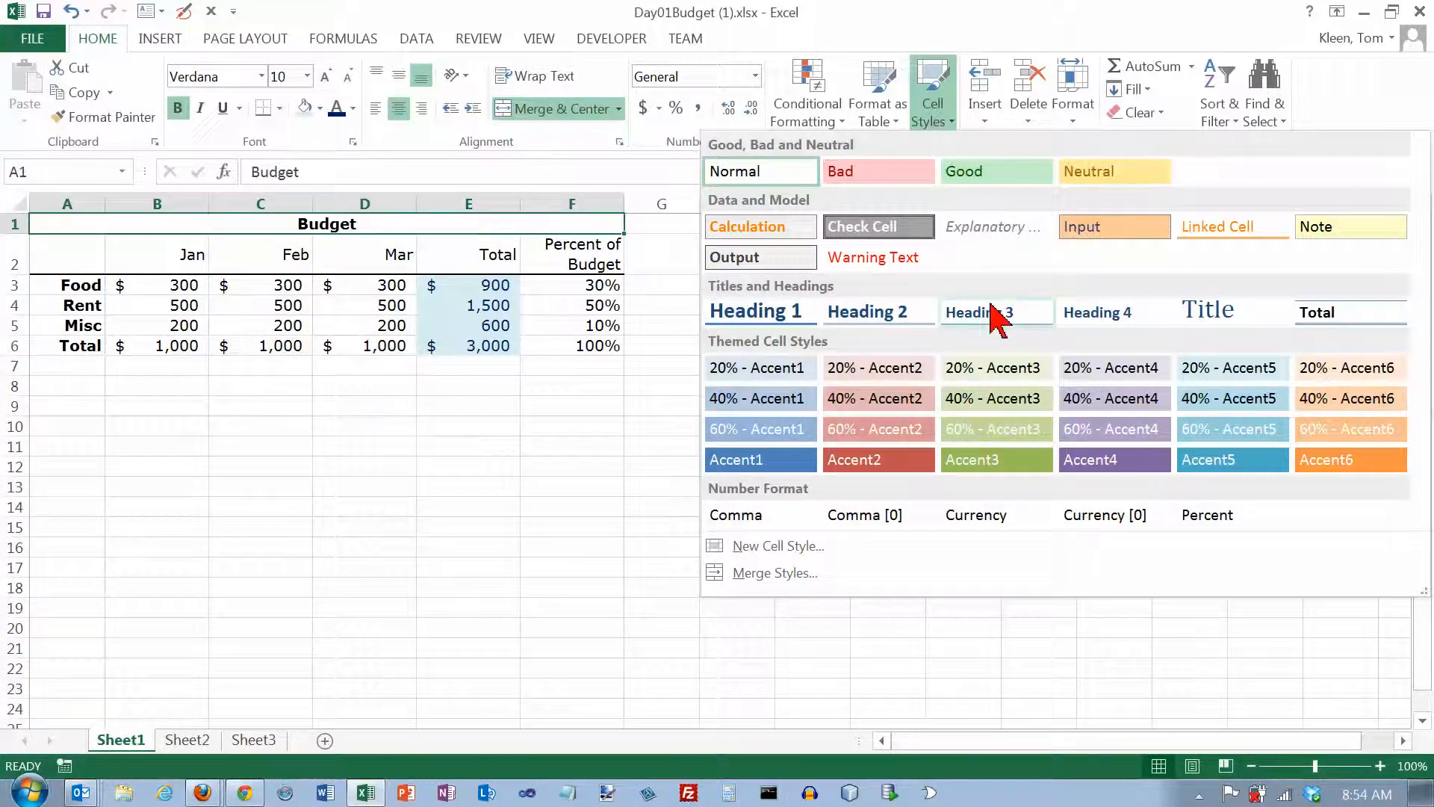
{"action": "left_click", "coordinate": [1232, 319]}
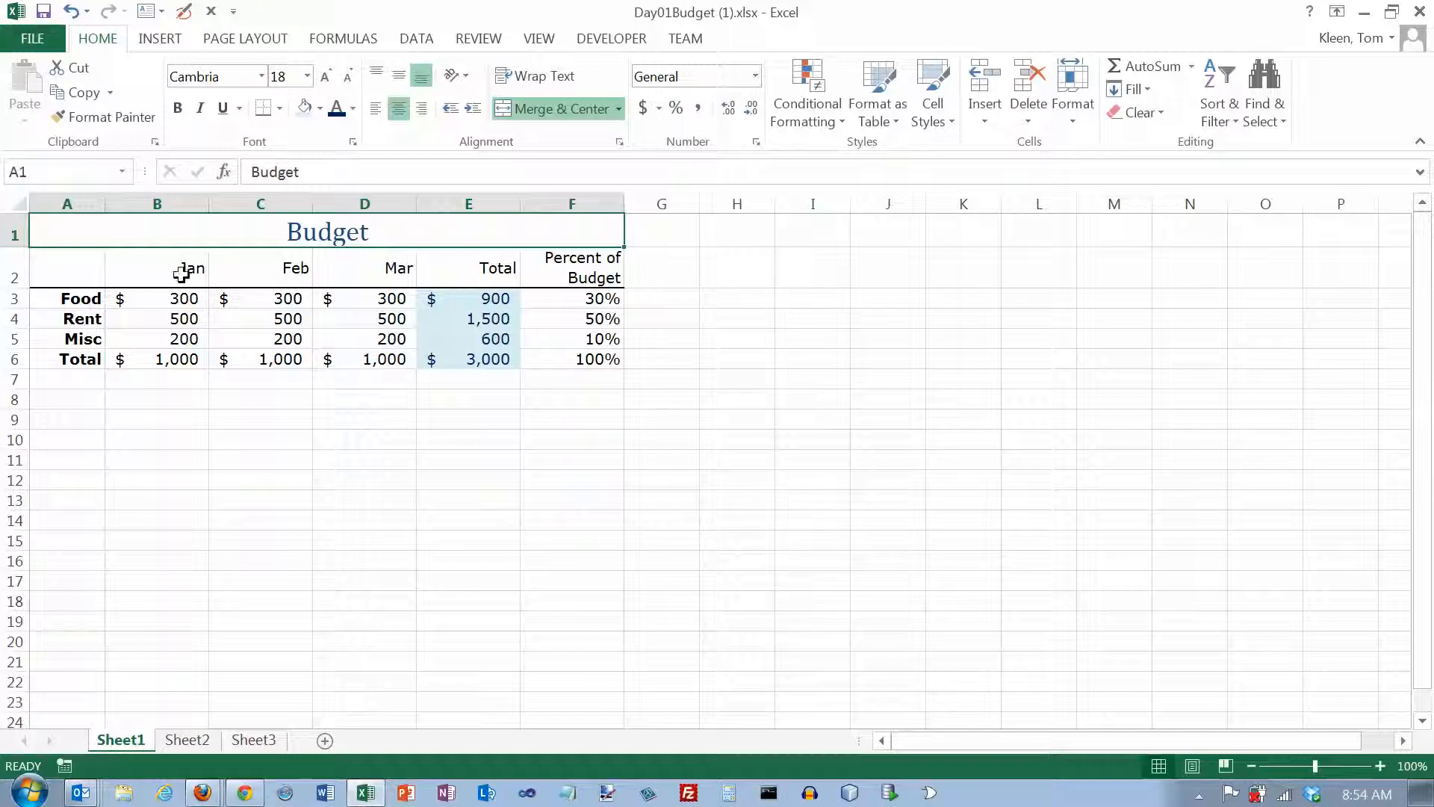
Step: Apply the Heading 2 cell style to the column headers in B2:F2
{"action": "left_click_drag", "start_coordinate": [181, 275], "coordinate": [557, 271]}
{"action": "left_click", "coordinate": [948, 119]}
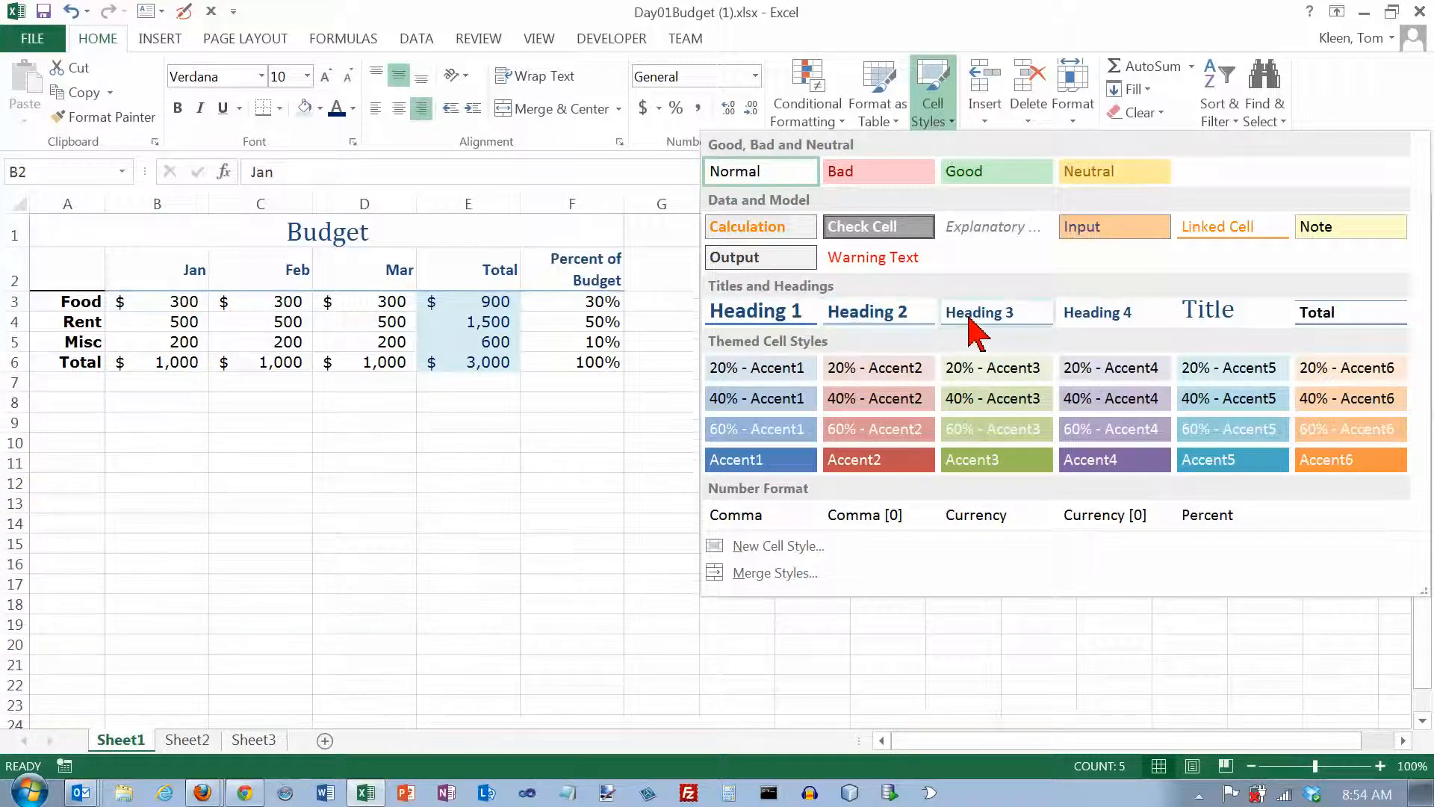
{"action": "left_click", "coordinate": [912, 329]}
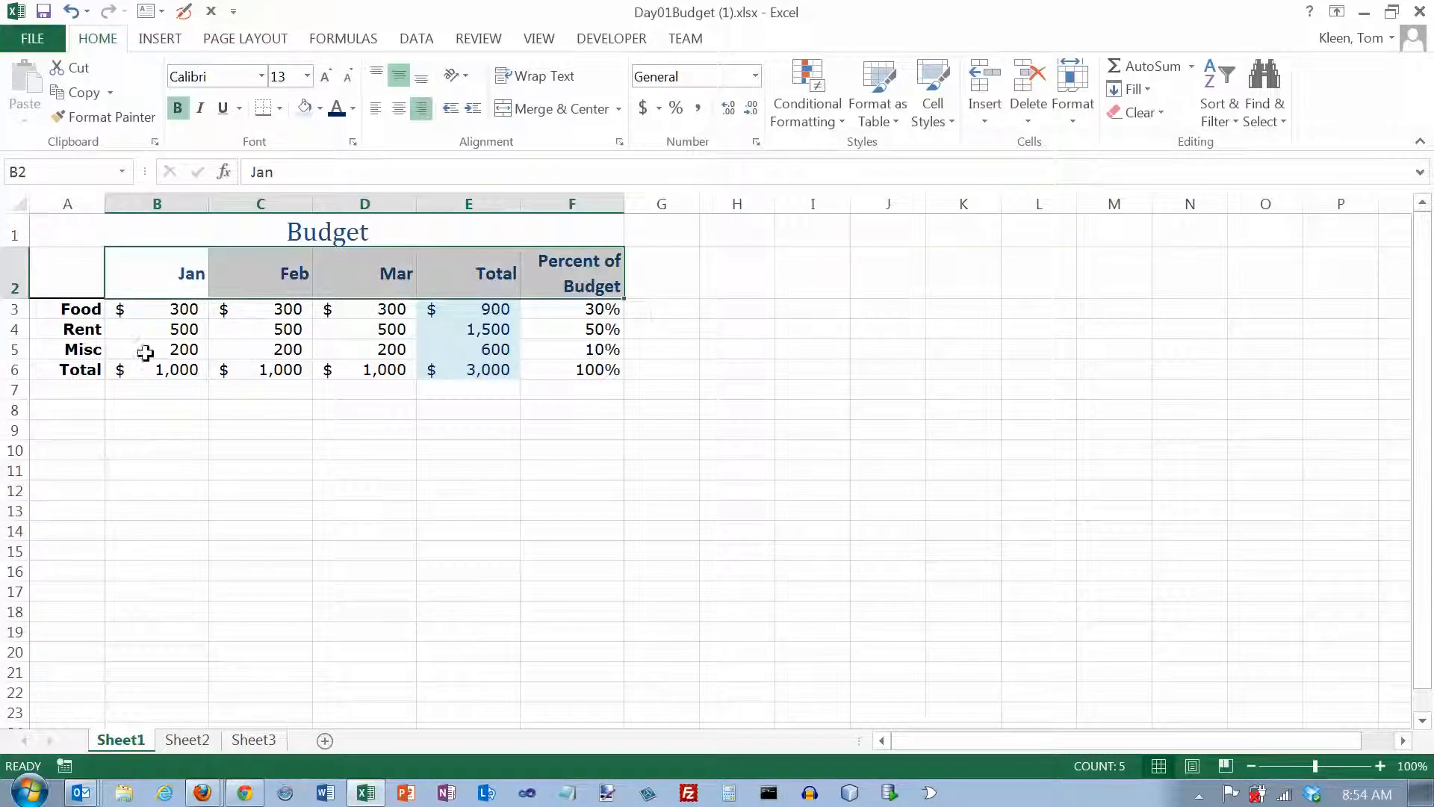
Step: Apply the Heading 4 cell style to the row labels in A3:A6
{"action": "left_click_drag", "start_coordinate": [96, 308], "coordinate": [98, 374]}
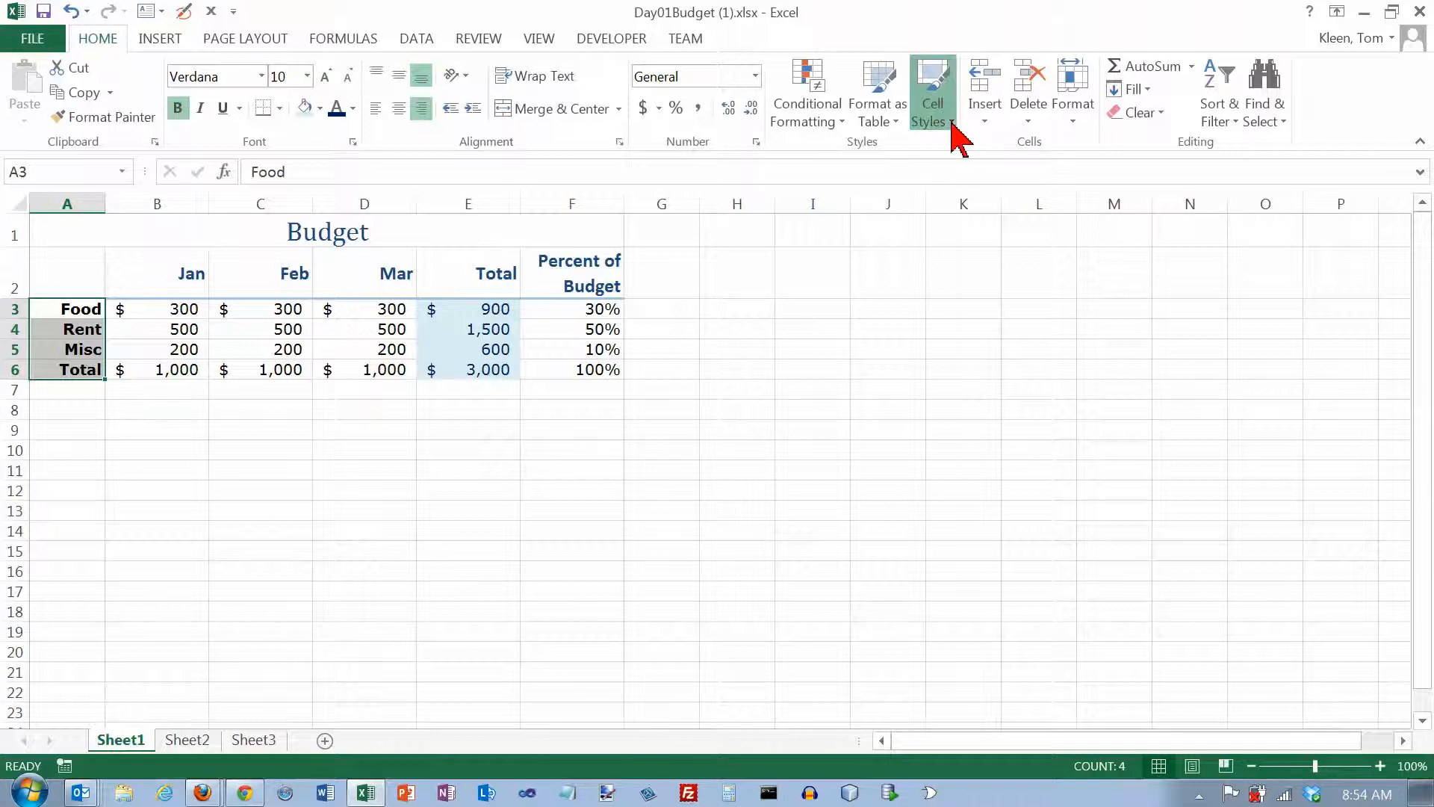
{"action": "left_click", "coordinate": [955, 133]}
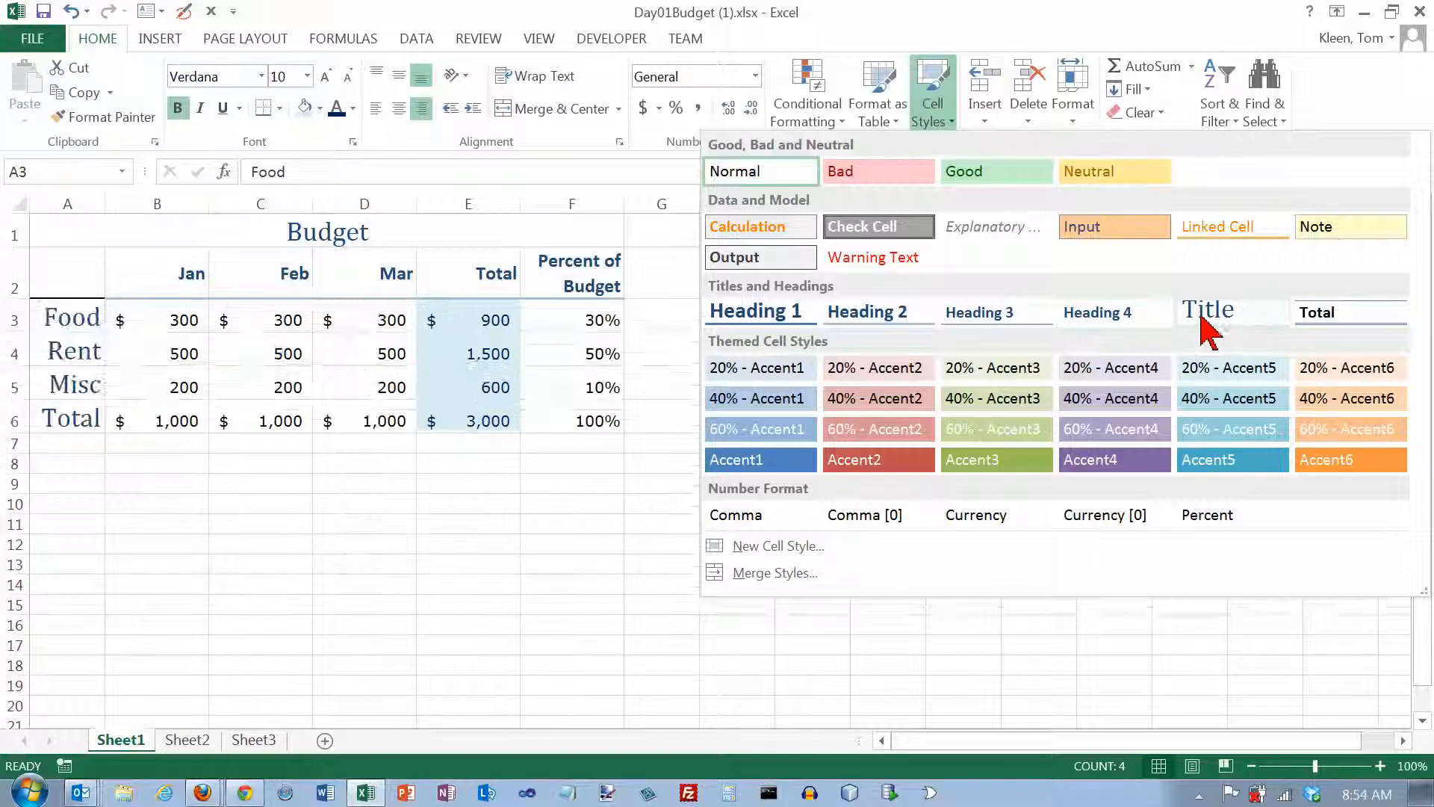
{"action": "left_click", "coordinate": [1126, 321]}
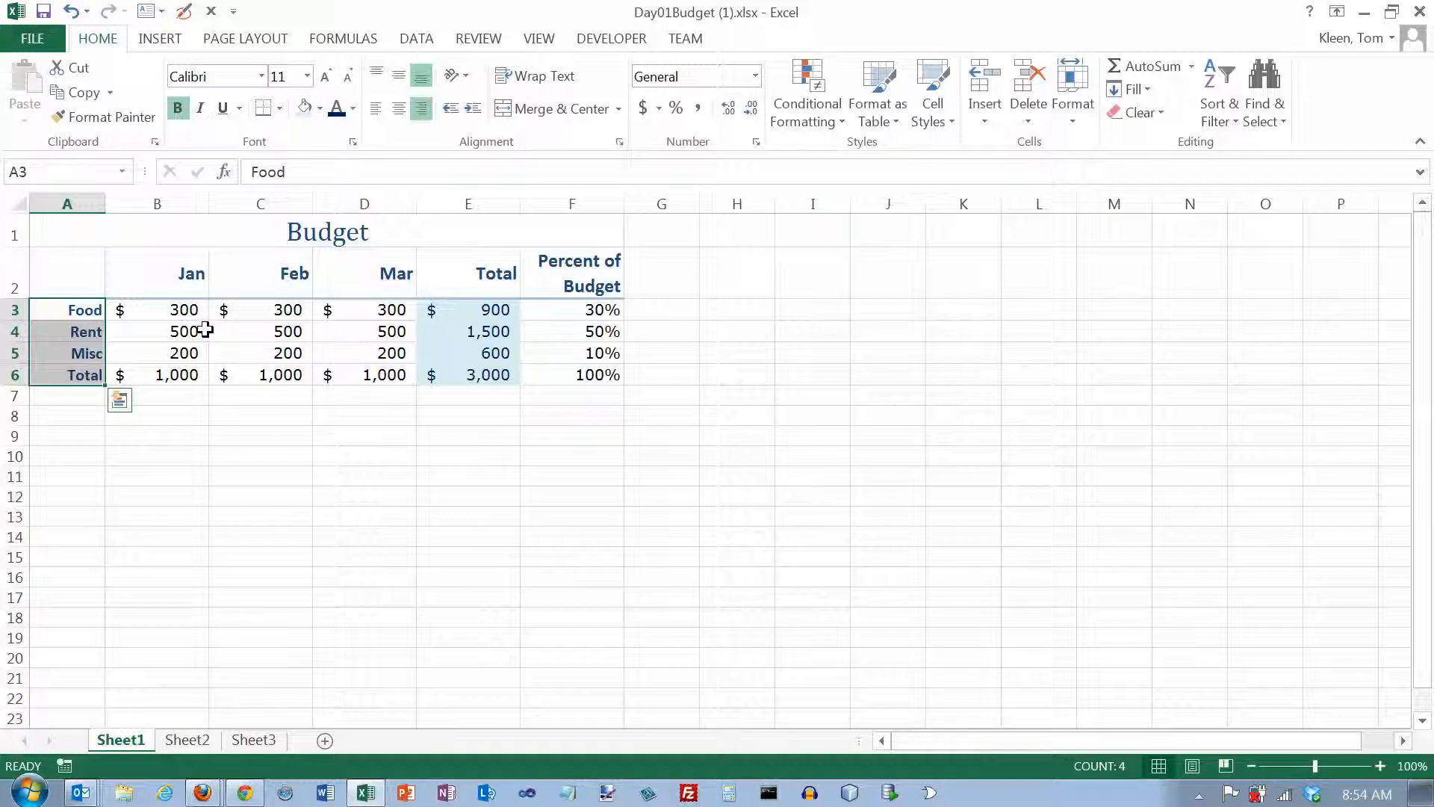
Step: Apply the Total cell style to the Total row values in B6:F6
{"action": "left_click_drag", "start_coordinate": [168, 373], "coordinate": [567, 374]}
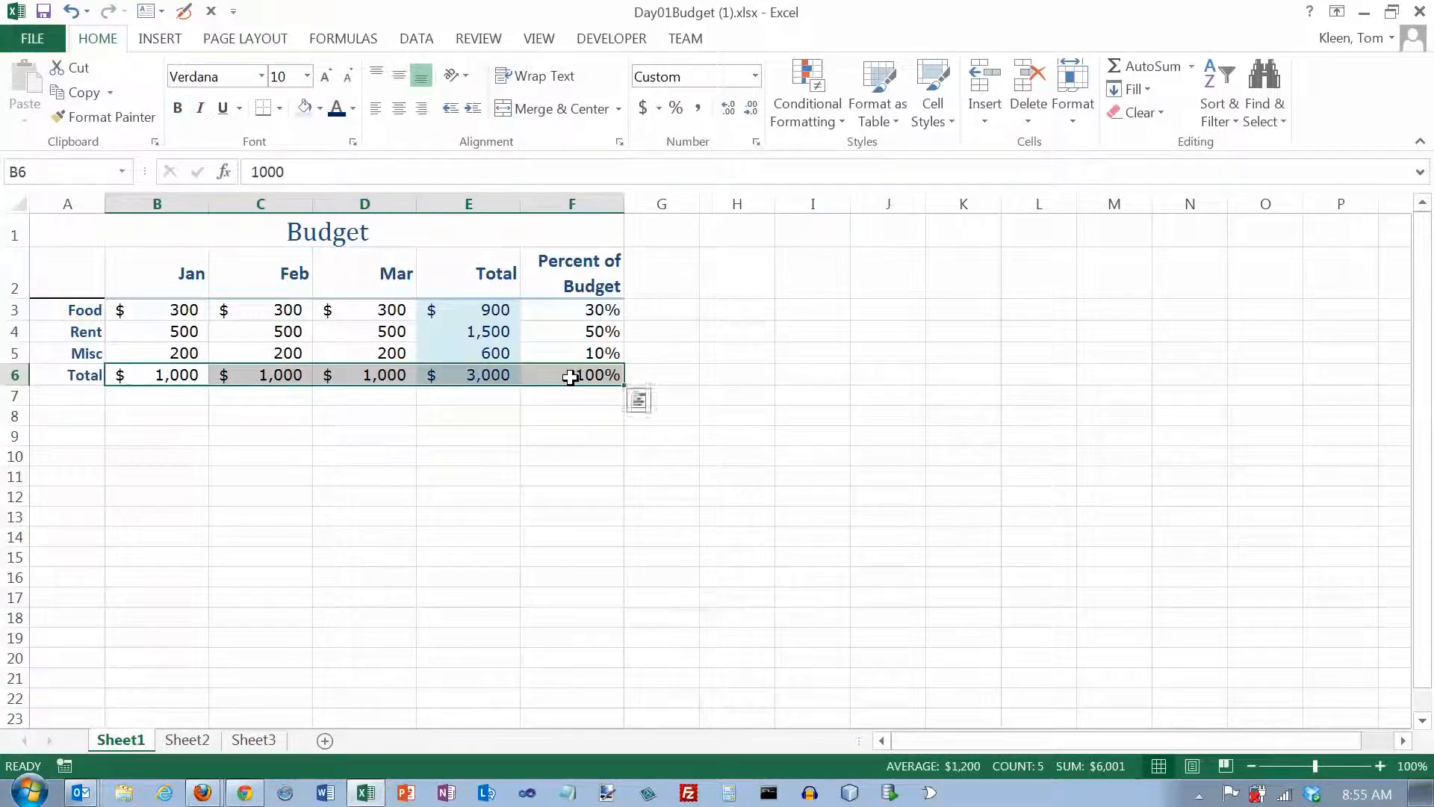
{"action": "left_click", "coordinate": [951, 124]}
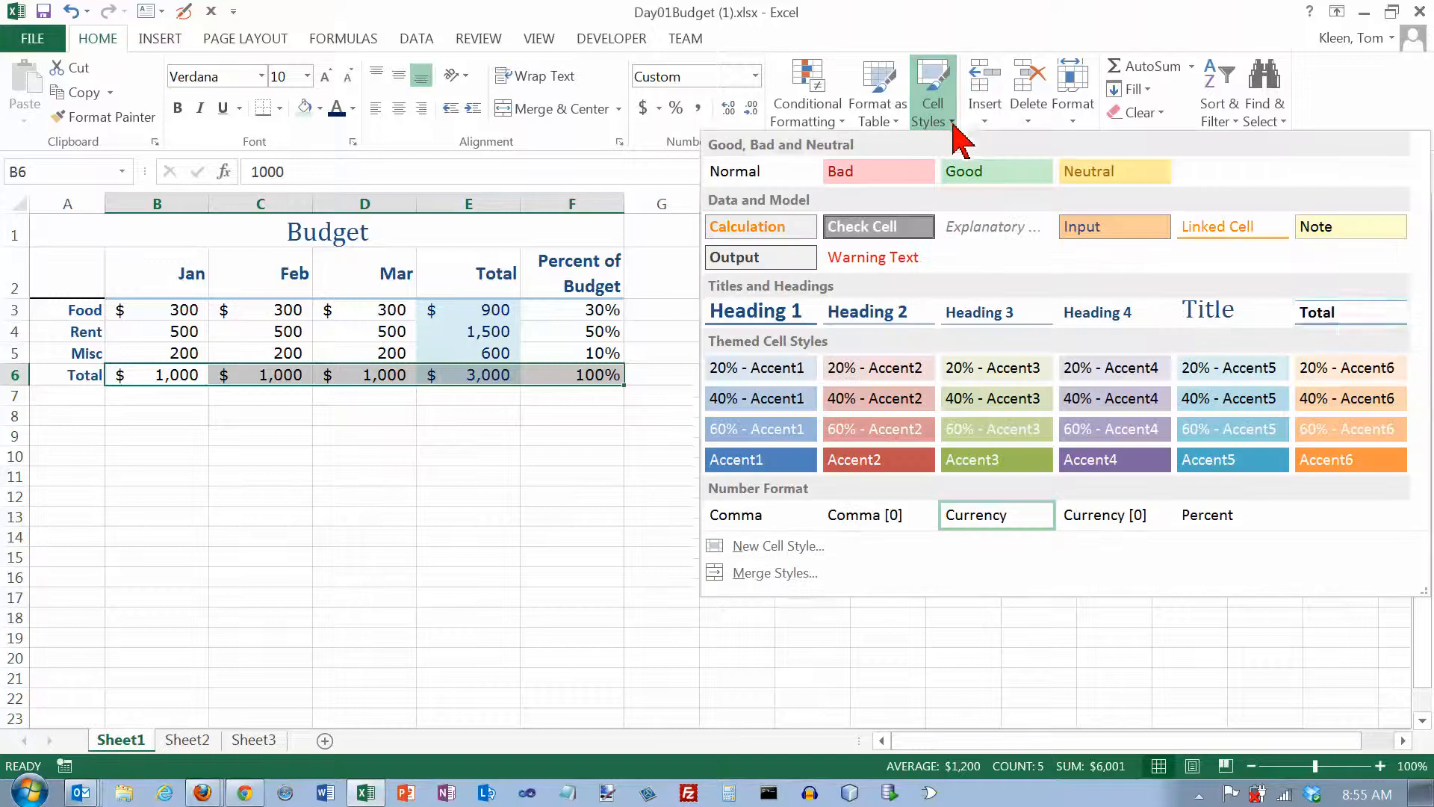
{"action": "left_click", "coordinate": [1339, 317]}
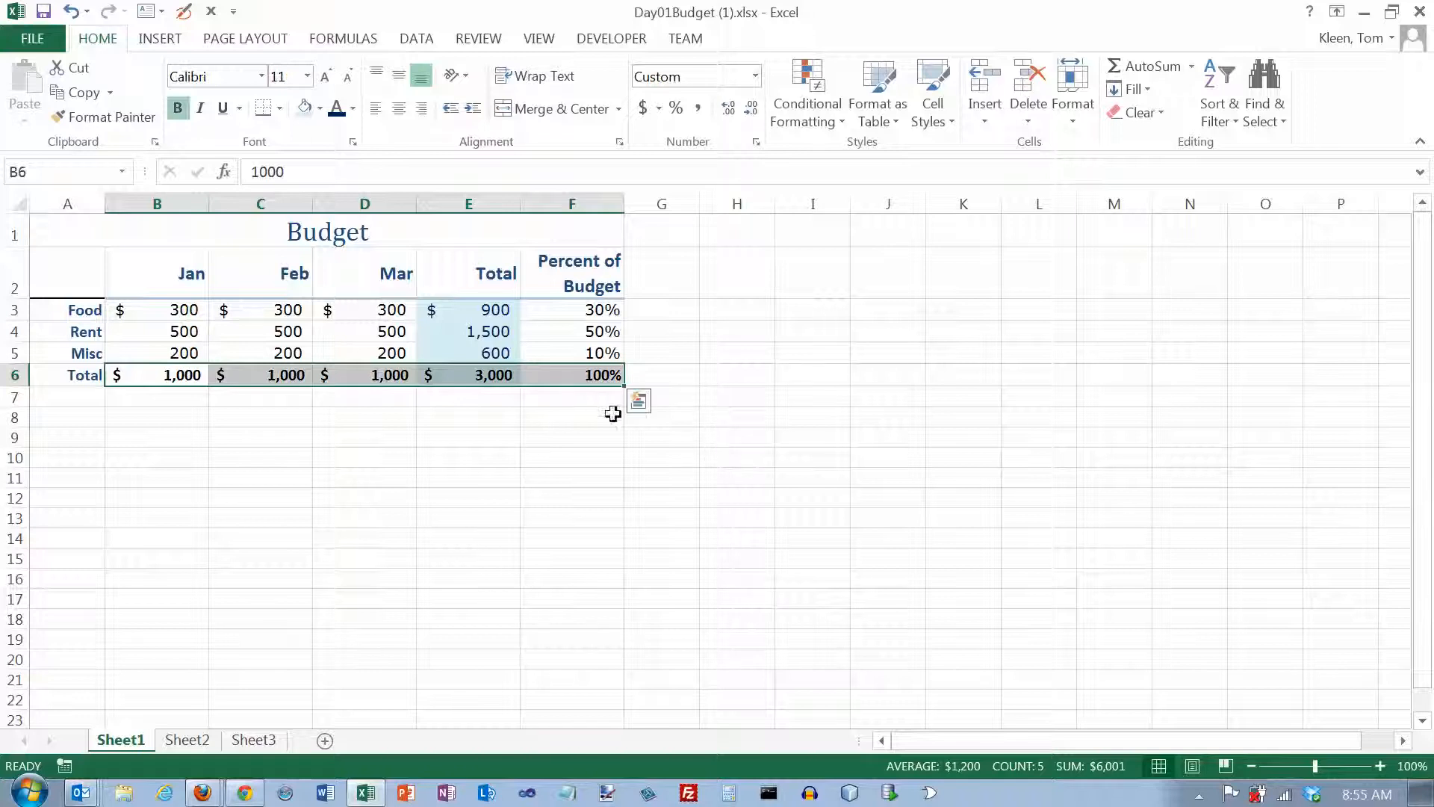
{"action": "left_click", "coordinate": [768, 377]}
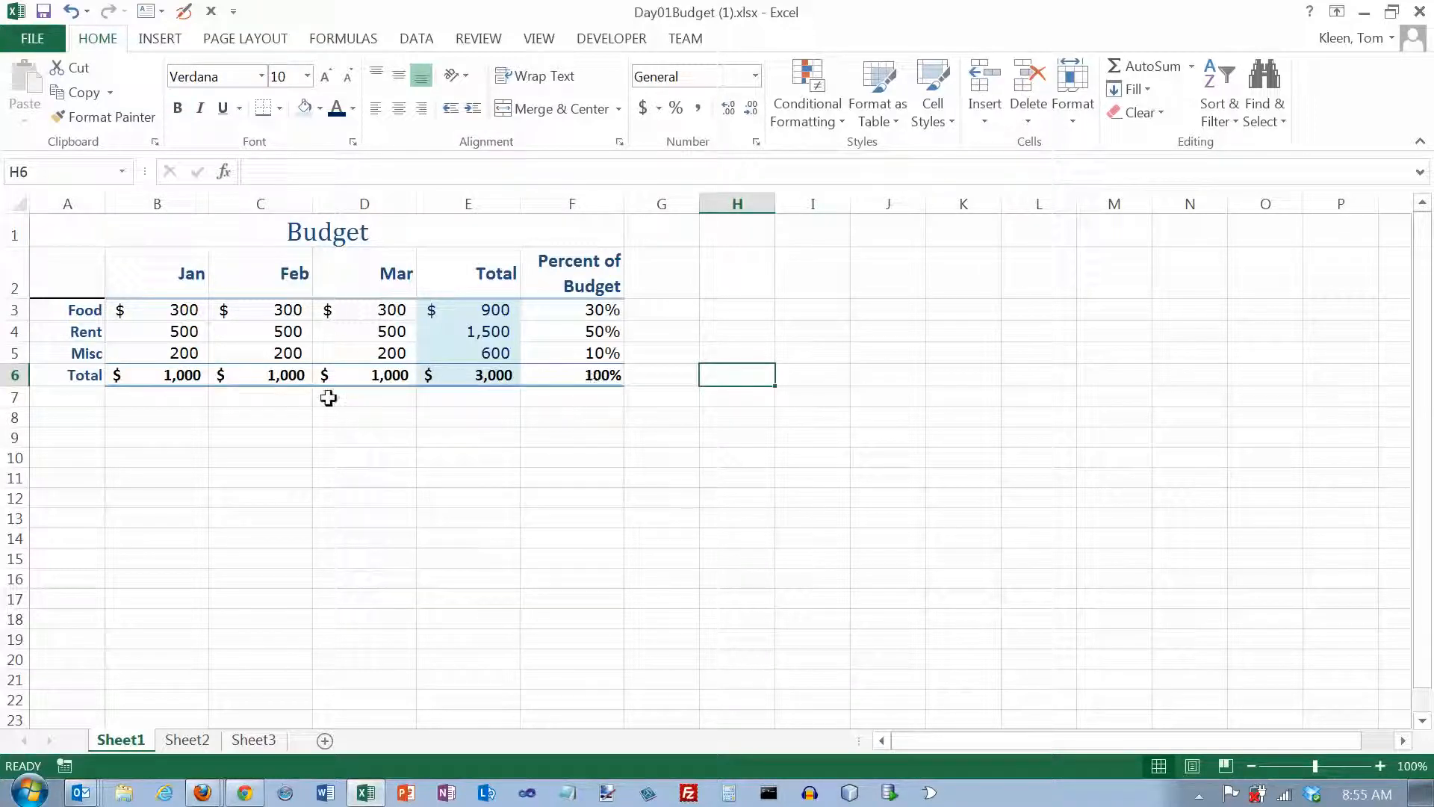
Step: Set the font of the Total row values in B6:F6 to Verdana, size 10
{"action": "left_click", "coordinate": [192, 378]}
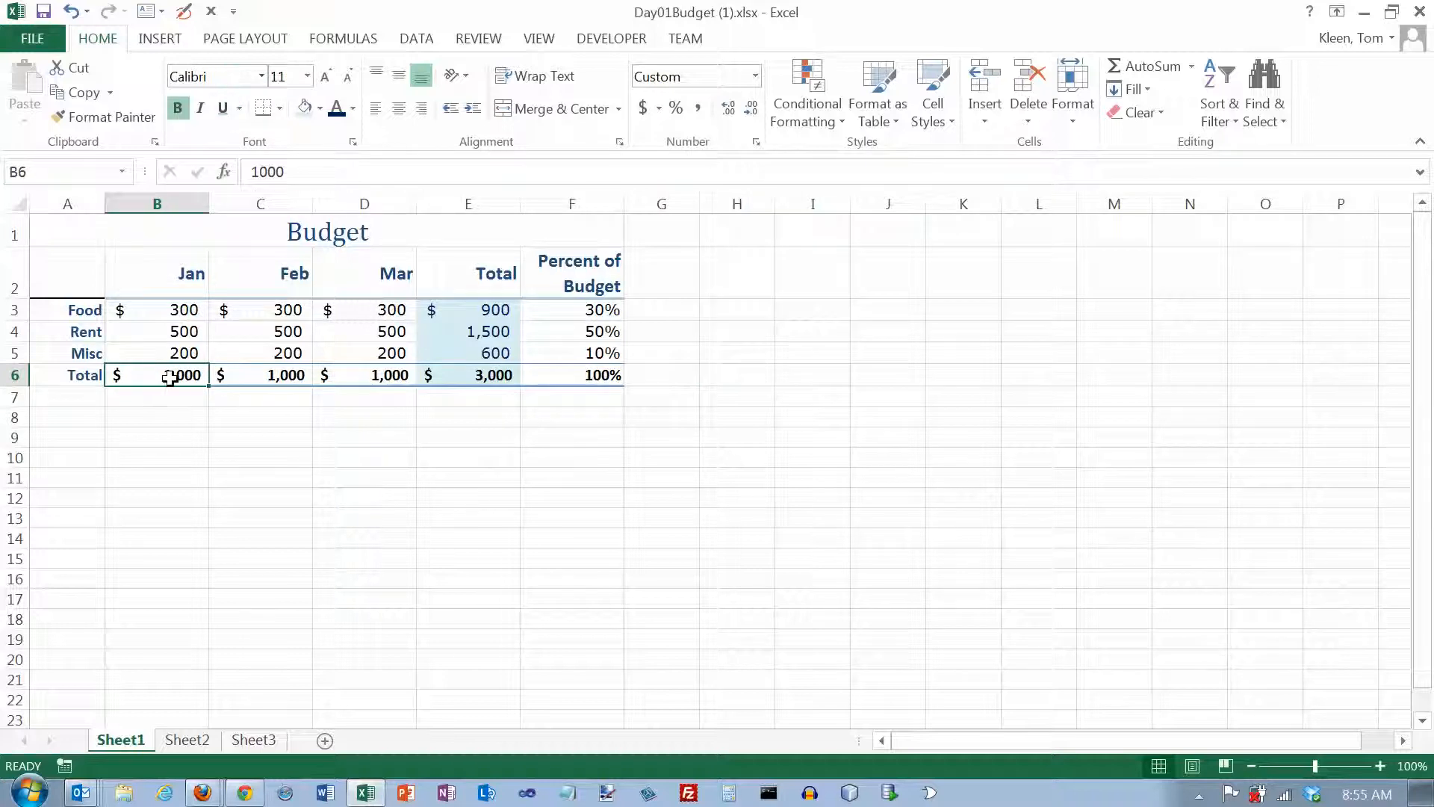
{"action": "left_click_drag", "start_coordinate": [170, 378], "coordinate": [585, 374]}
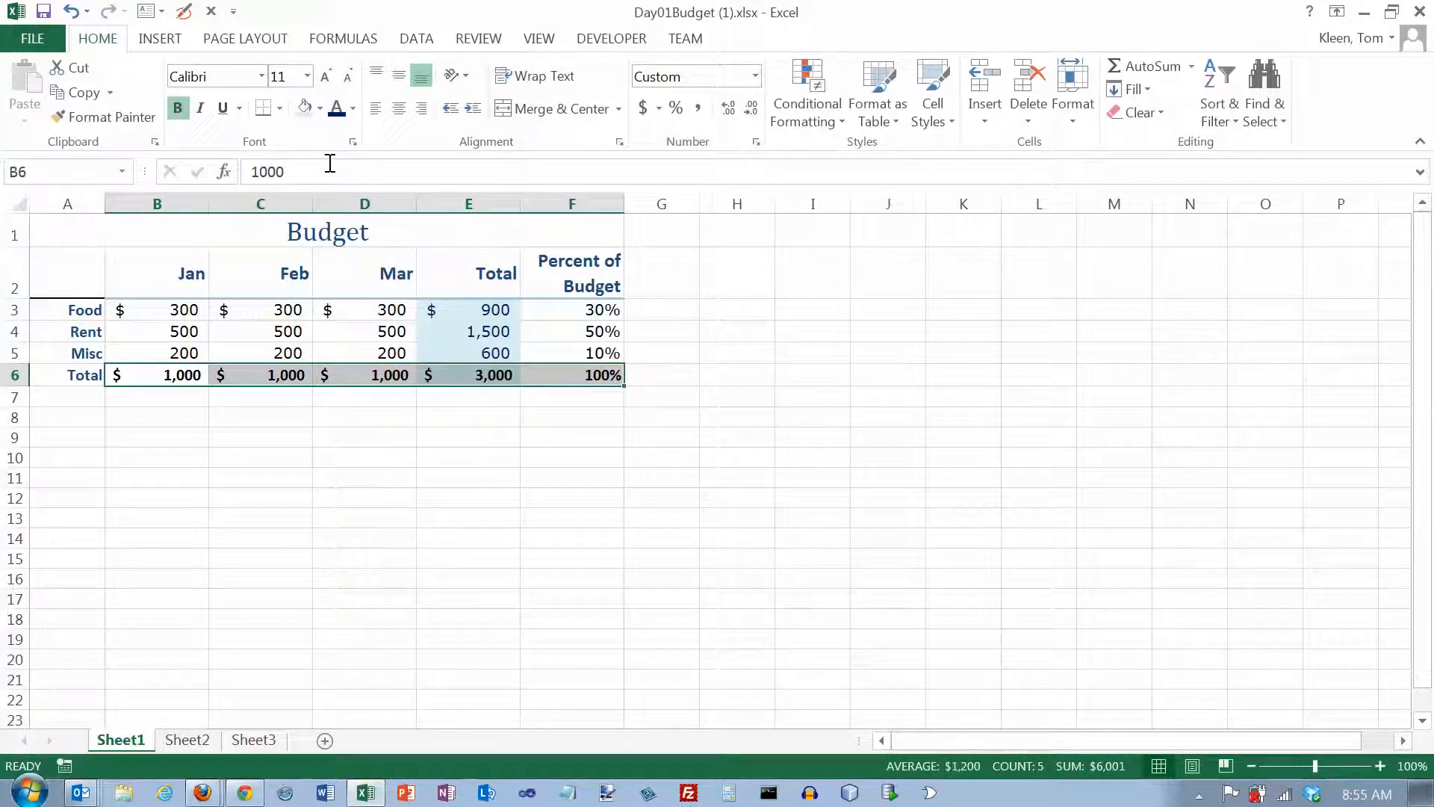
{"action": "left_click", "coordinate": [261, 77]}
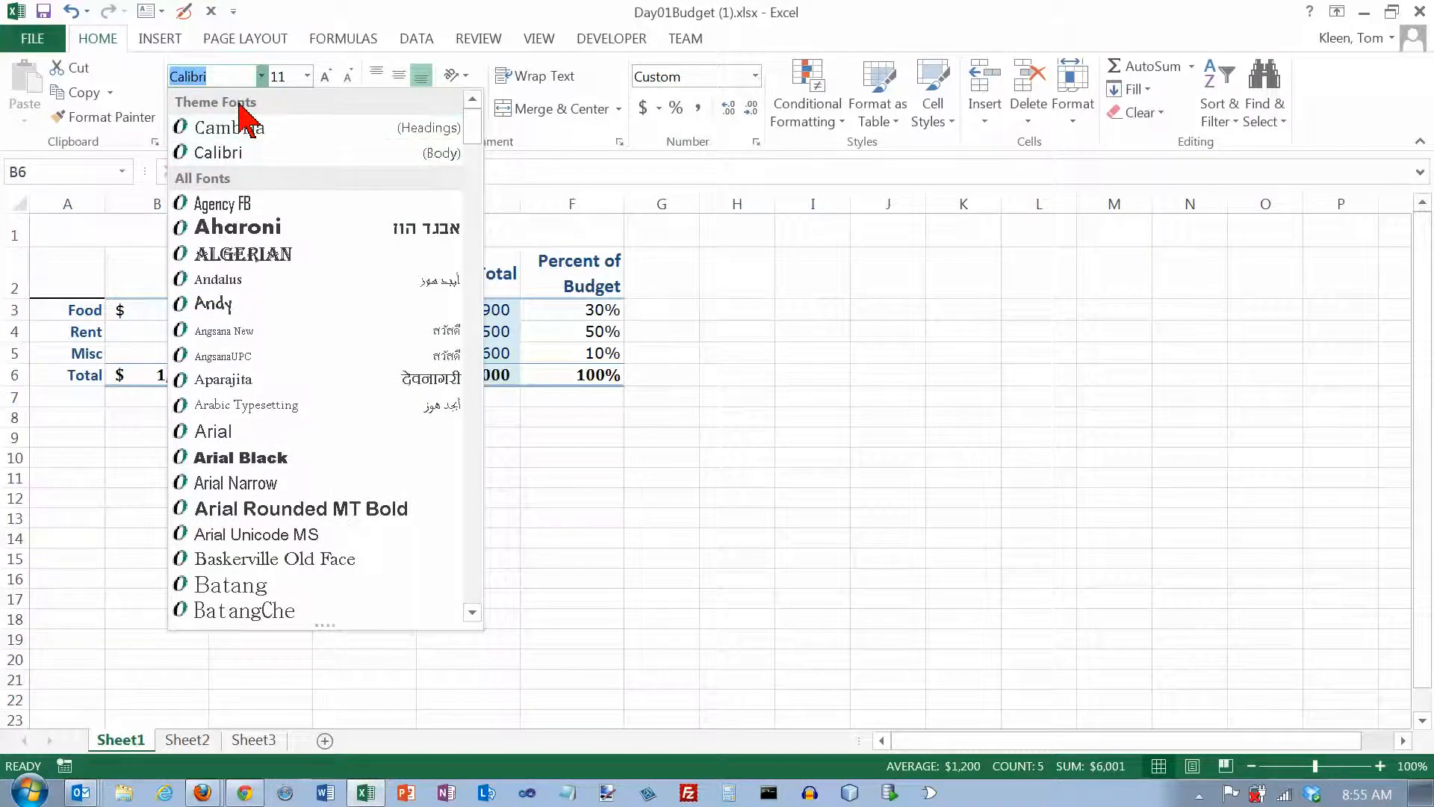
{"action": "type", "text": "Verdana"}
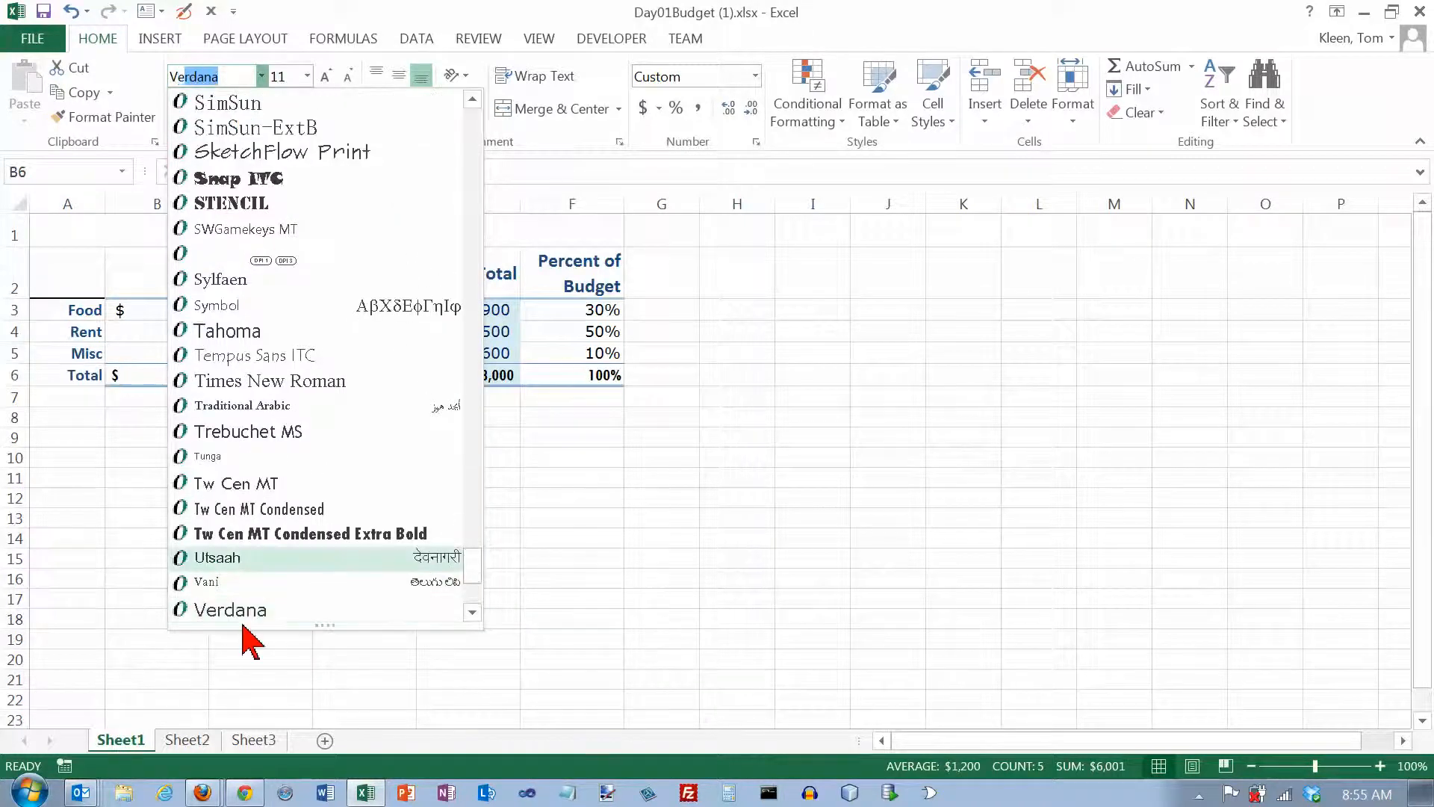
{"action": "left_click", "coordinate": [245, 614]}
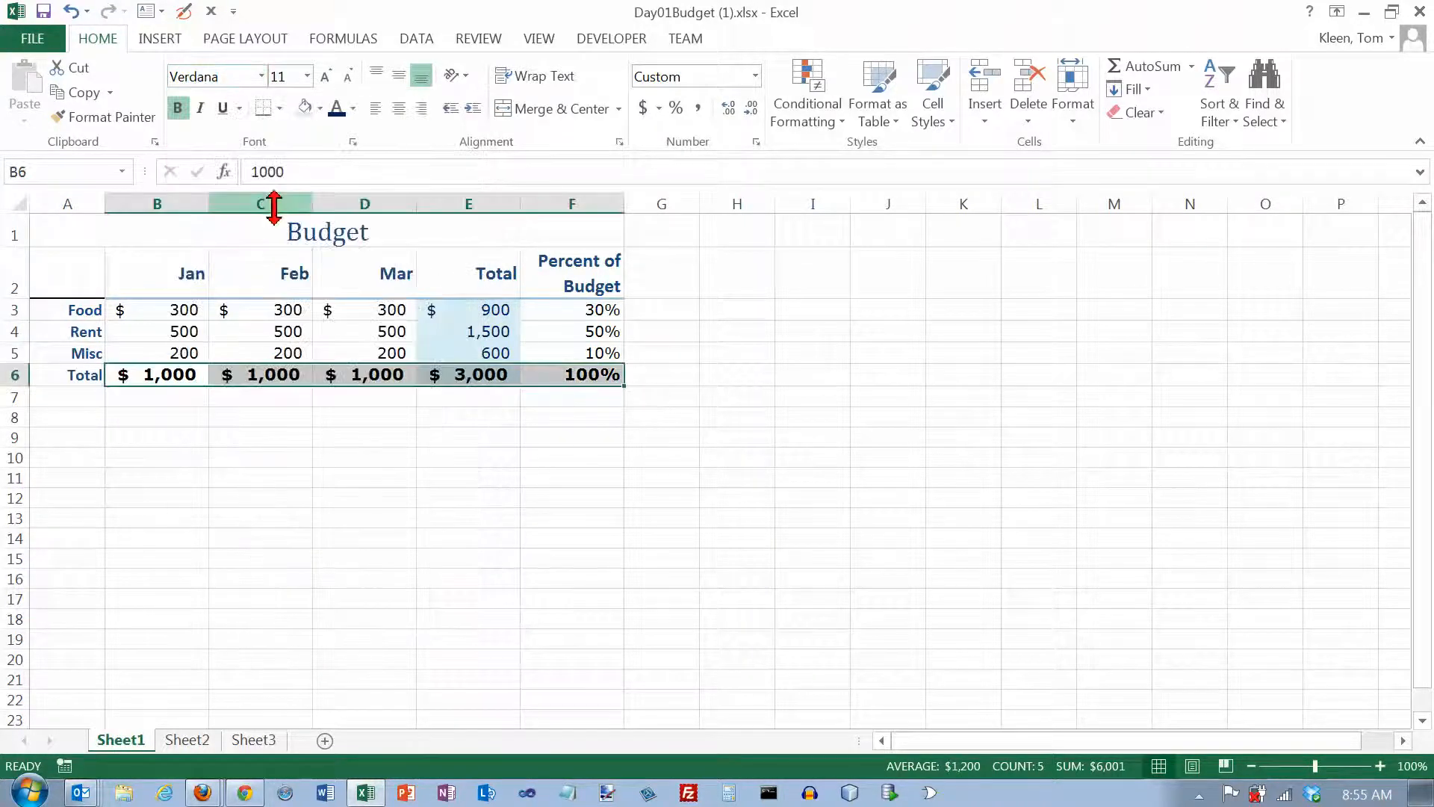
{"action": "left_click", "coordinate": [308, 75]}
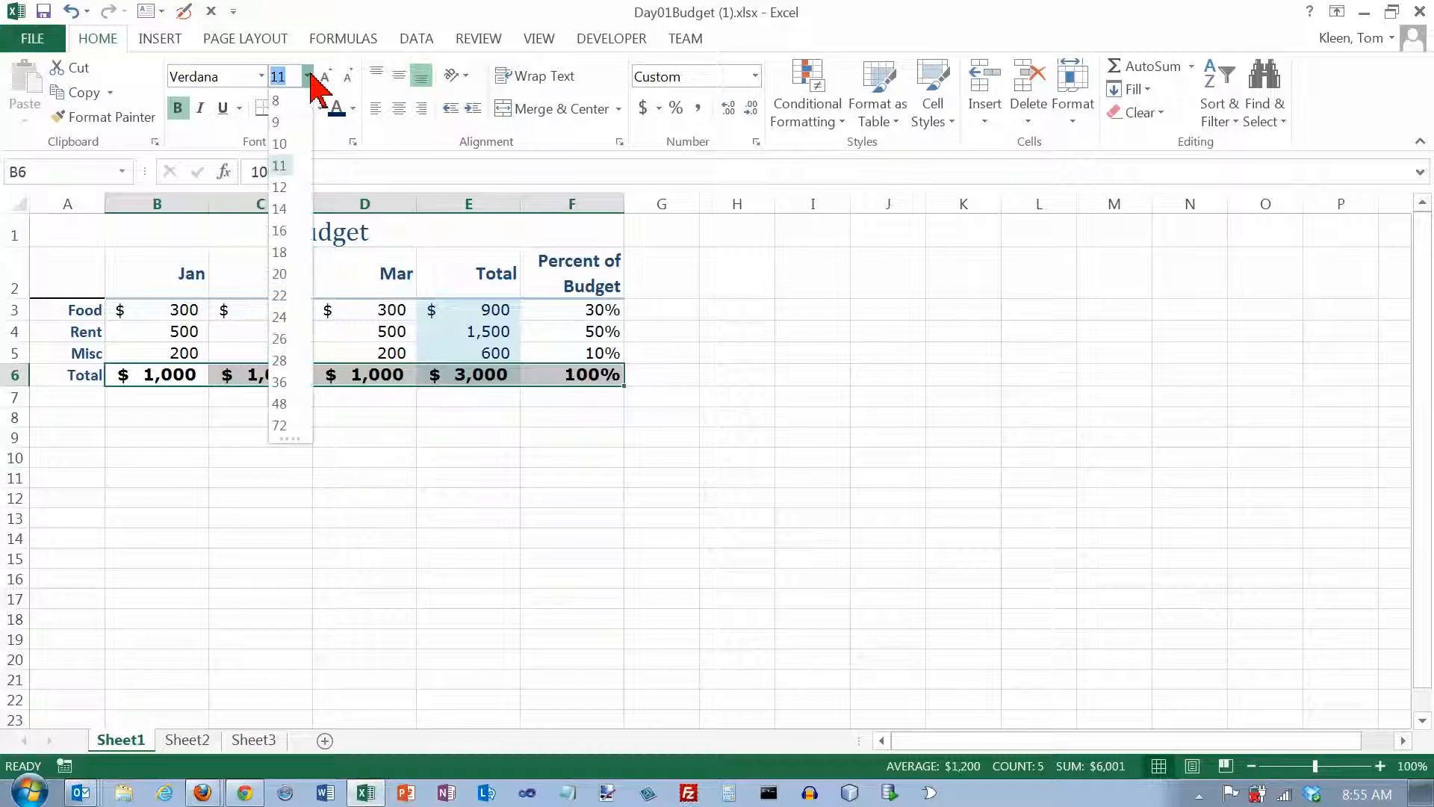
{"action": "left_click", "coordinate": [282, 144]}
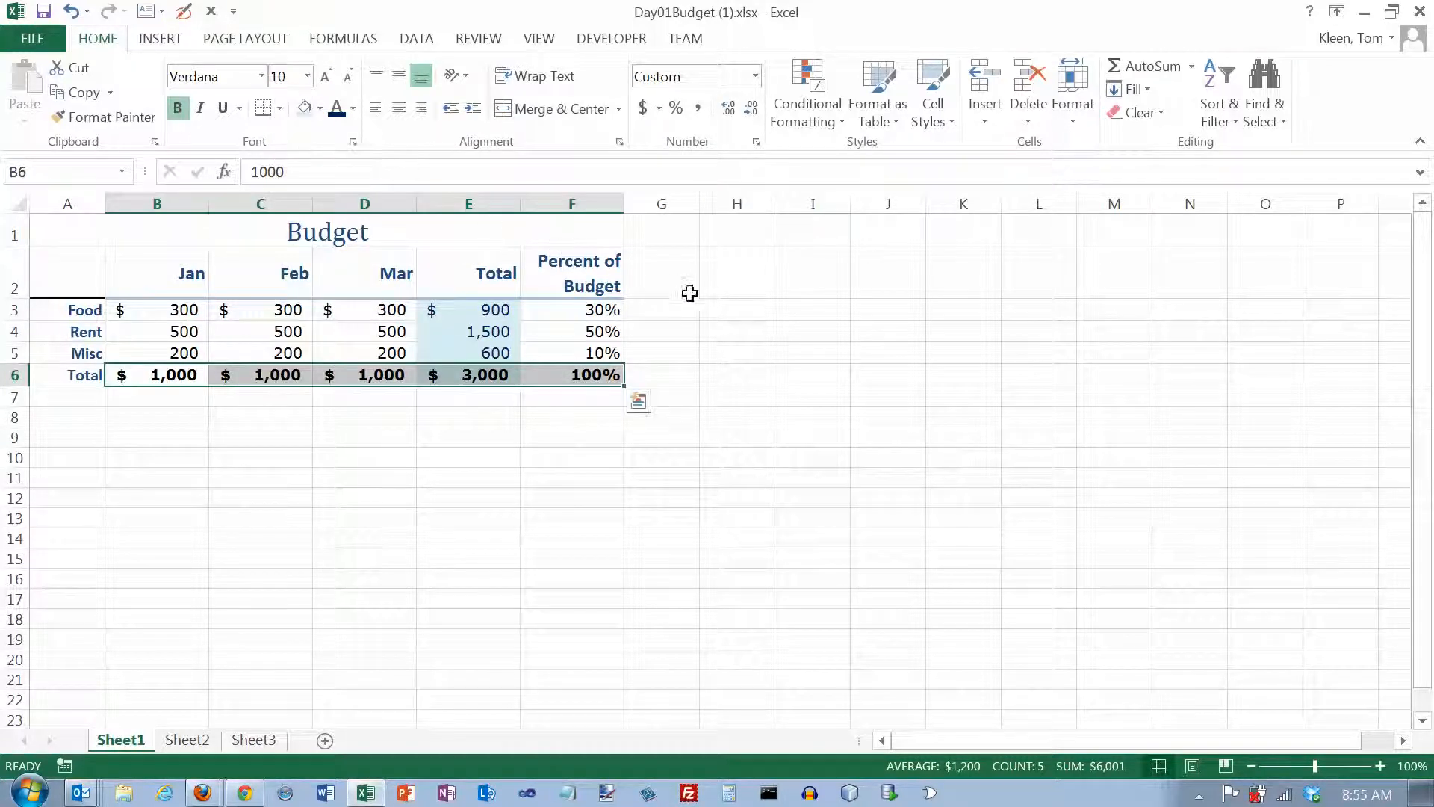
{"action": "left_click", "coordinate": [651, 307]}
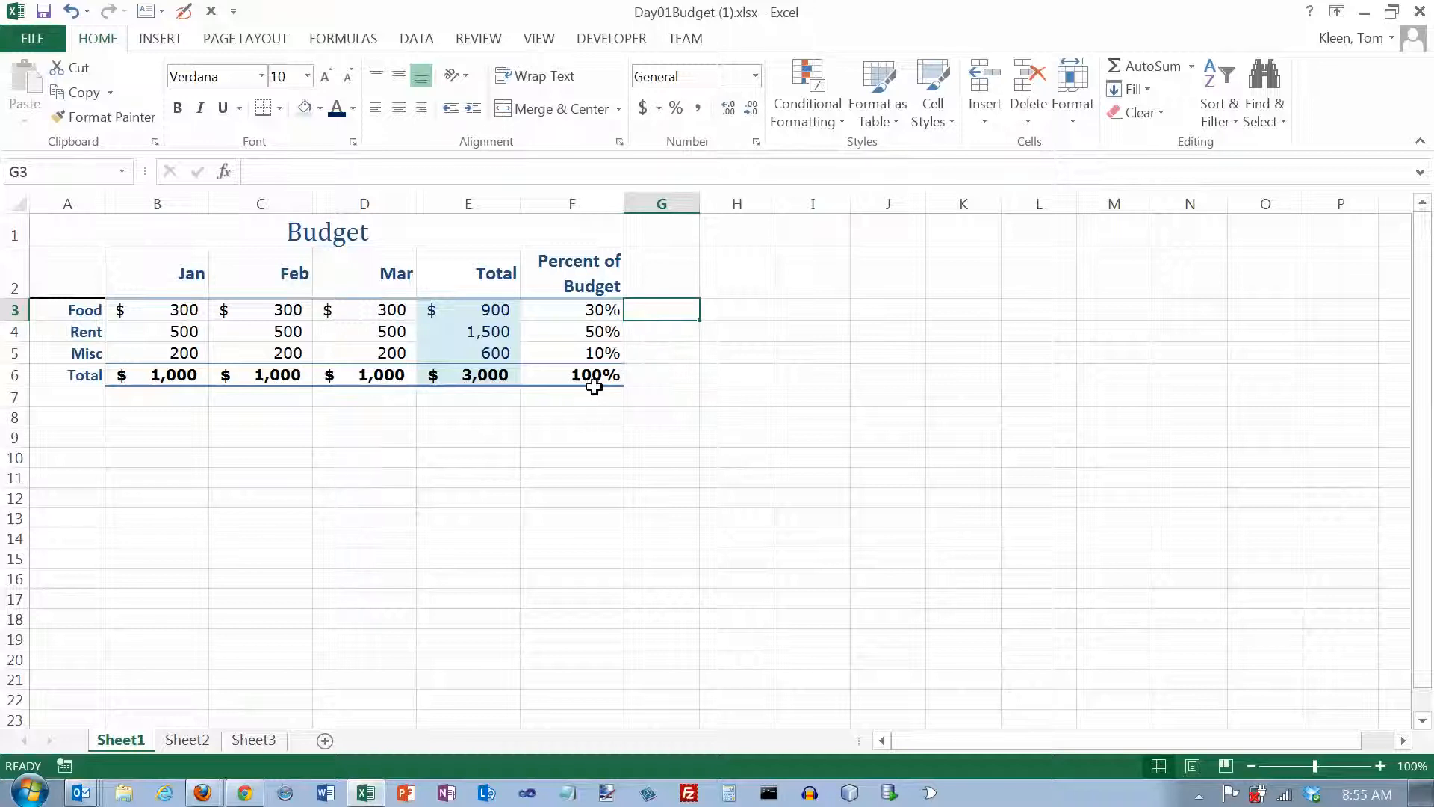
{"action": "left_click", "coordinate": [594, 355]}
{"action": "left_click", "coordinate": [596, 377]}
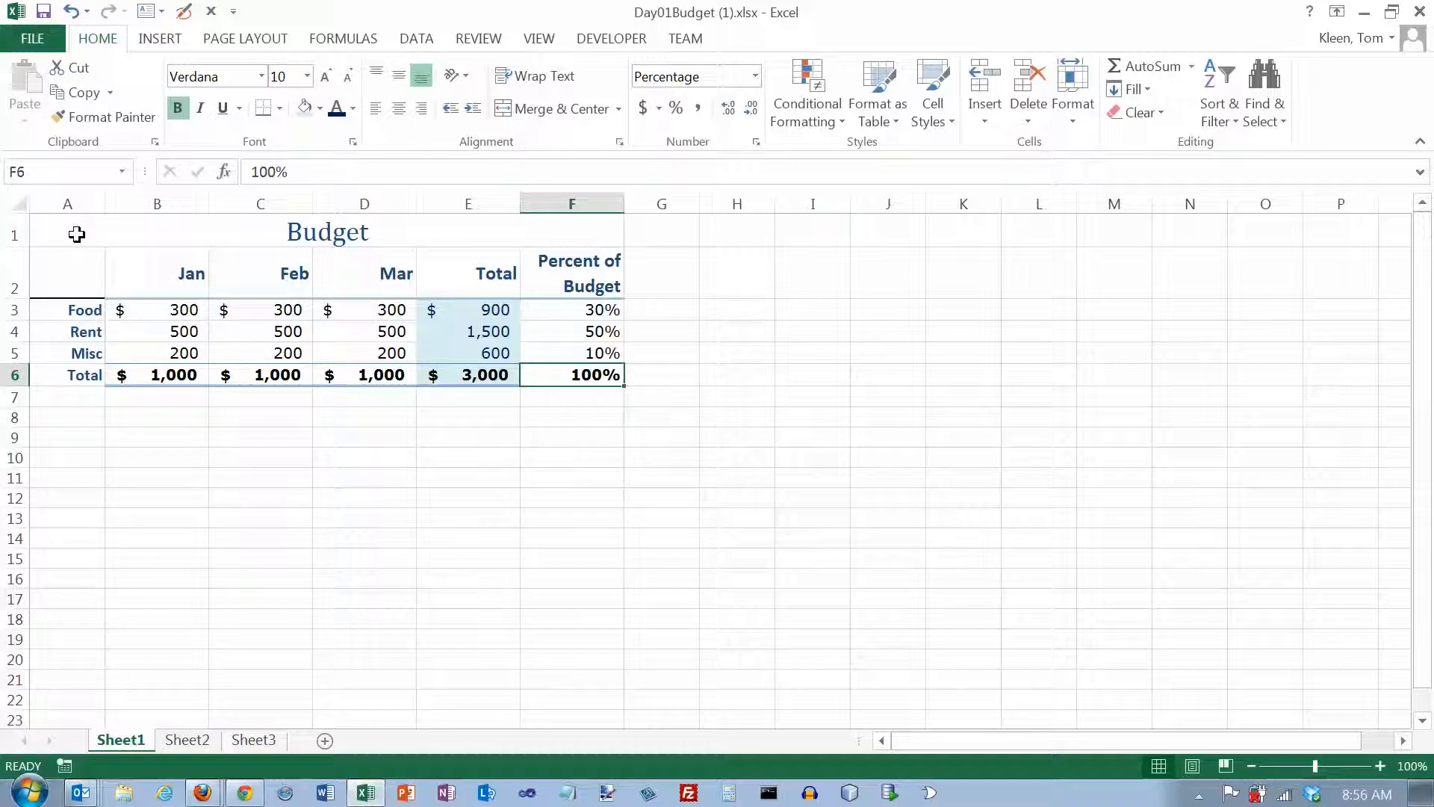
Step: Save the workbook under its current name and view the available Save As locations
{"action": "left_click", "coordinate": [30, 39]}
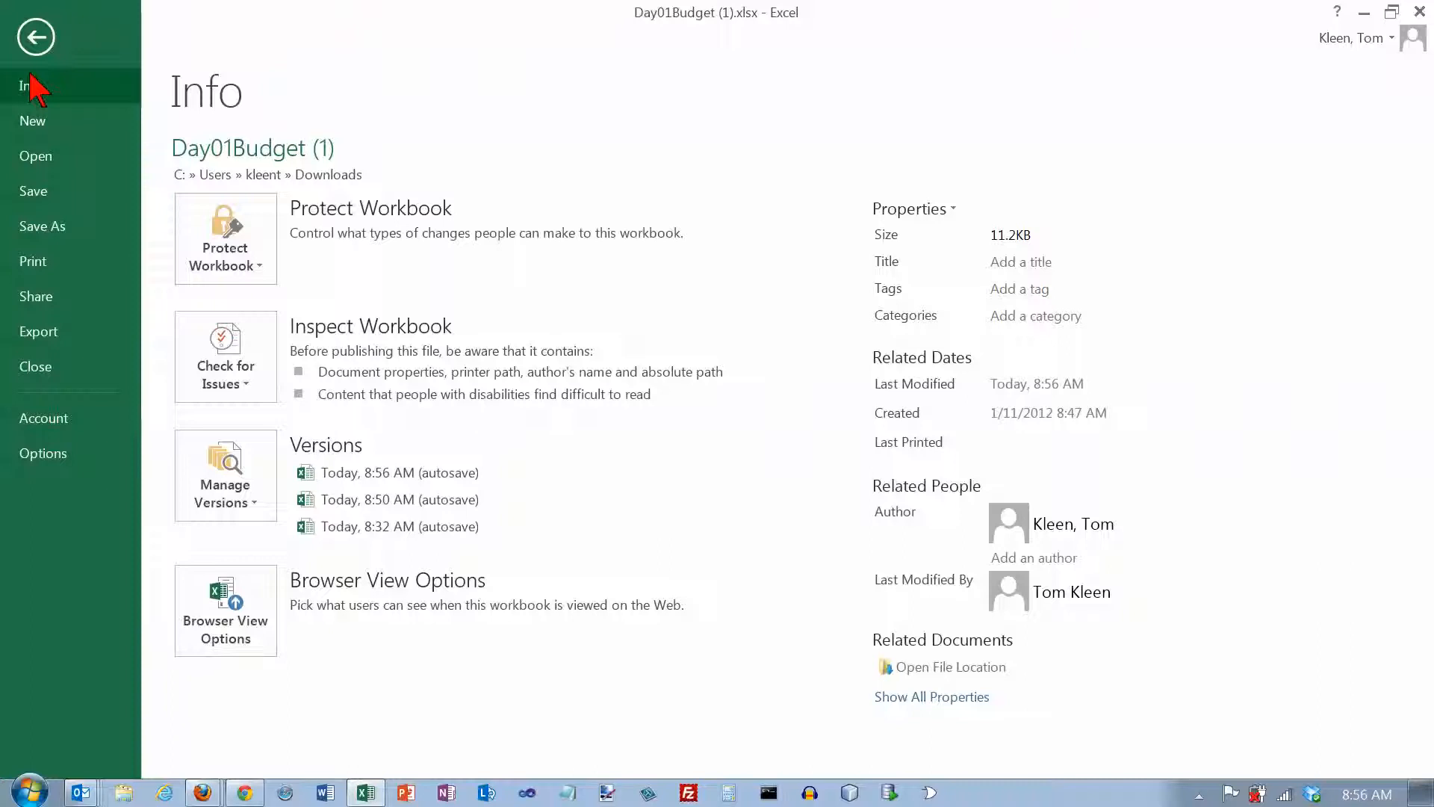
{"action": "left_click", "coordinate": [33, 192]}
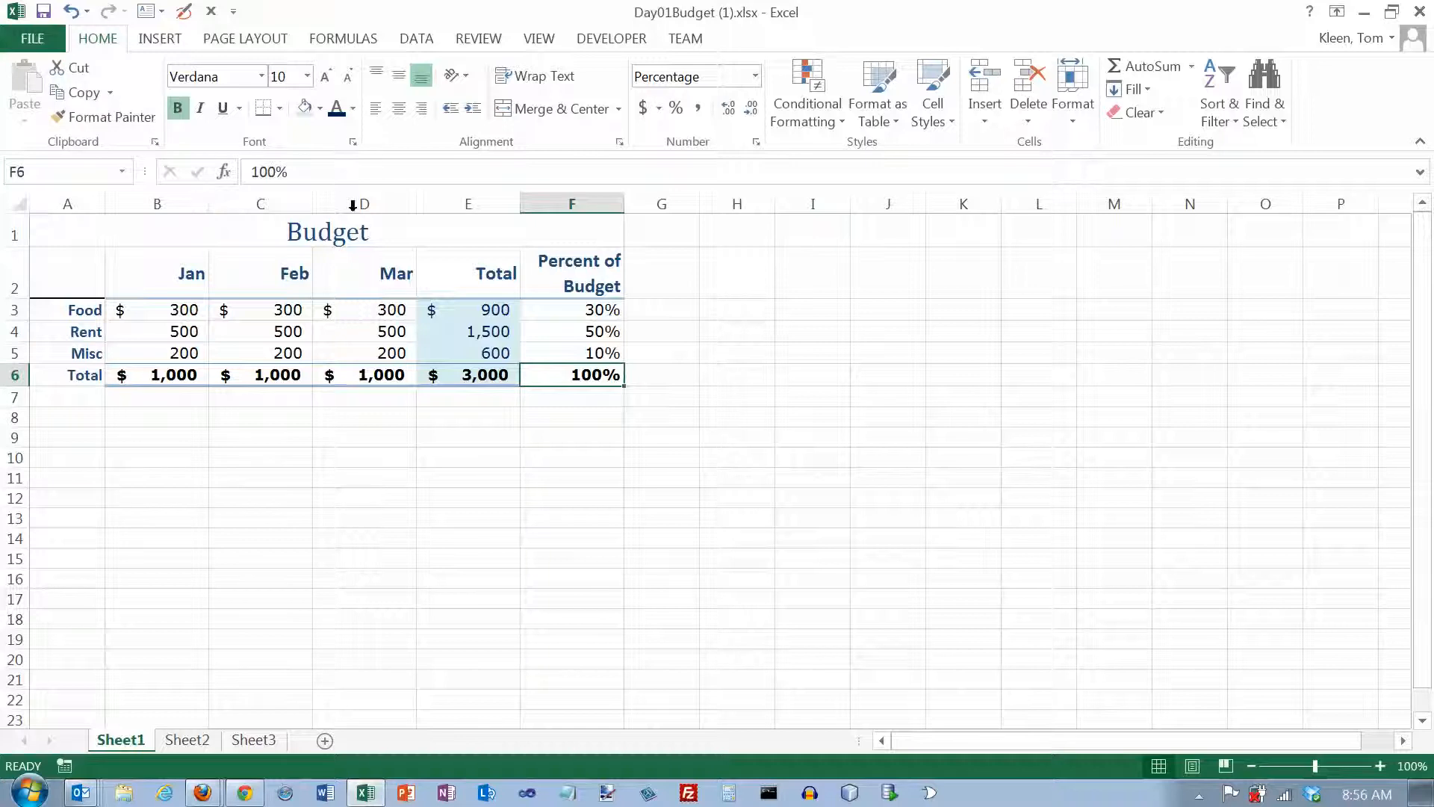
{"action": "left_click", "coordinate": [30, 41]}
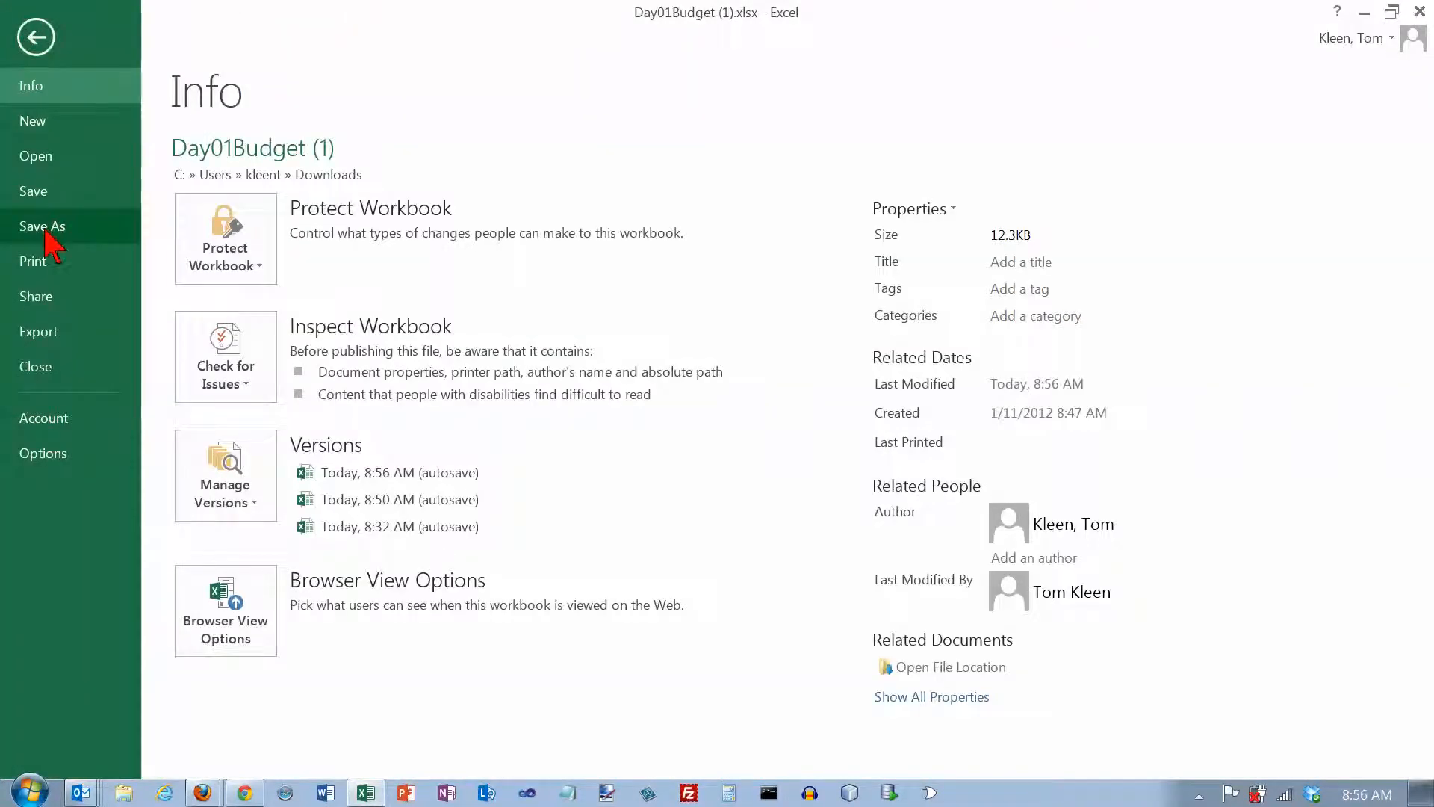
{"action": "left_click", "coordinate": [49, 238]}
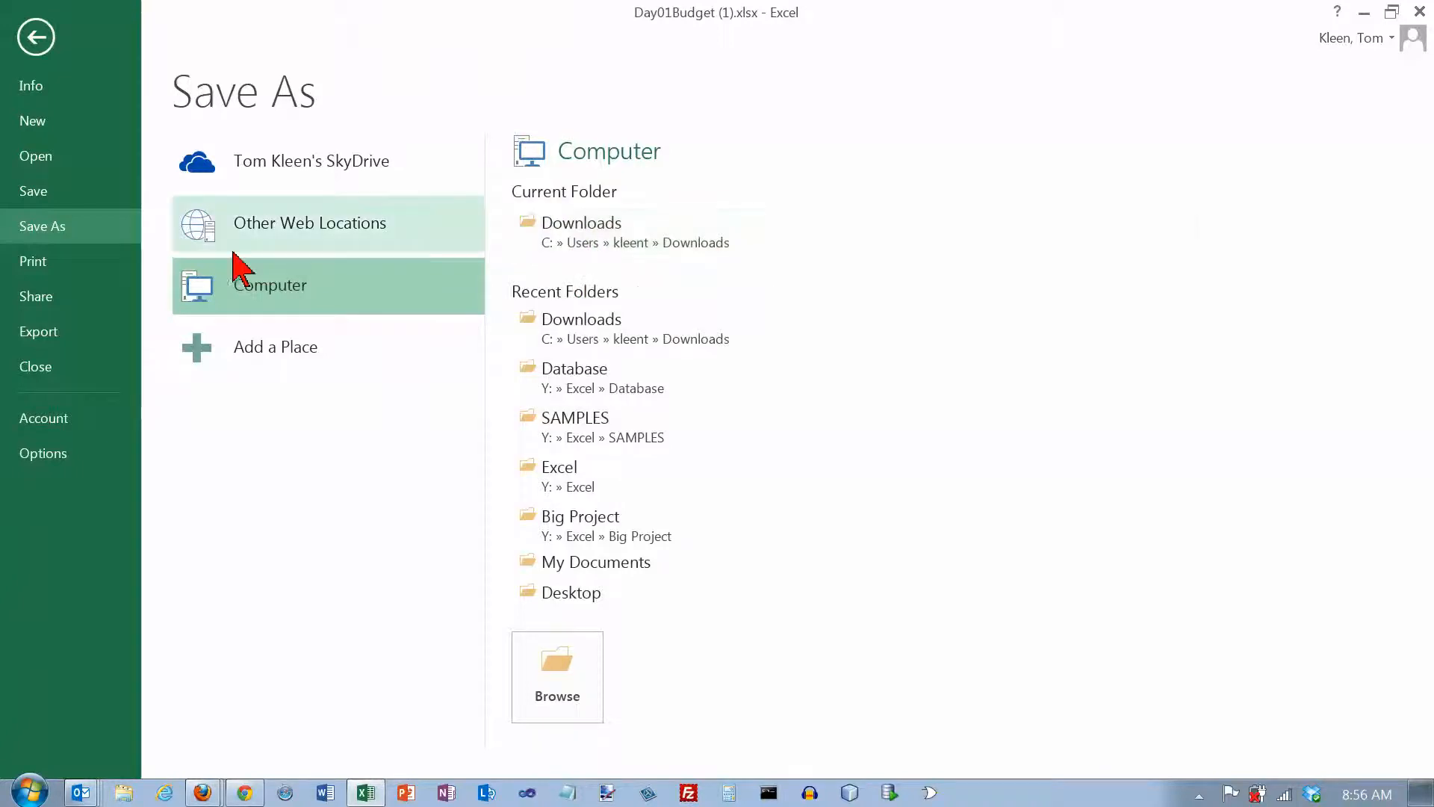
Step: Open the print settings and center the budget sheet horizontally on the printed page
{"action": "left_click", "coordinate": [54, 262]}
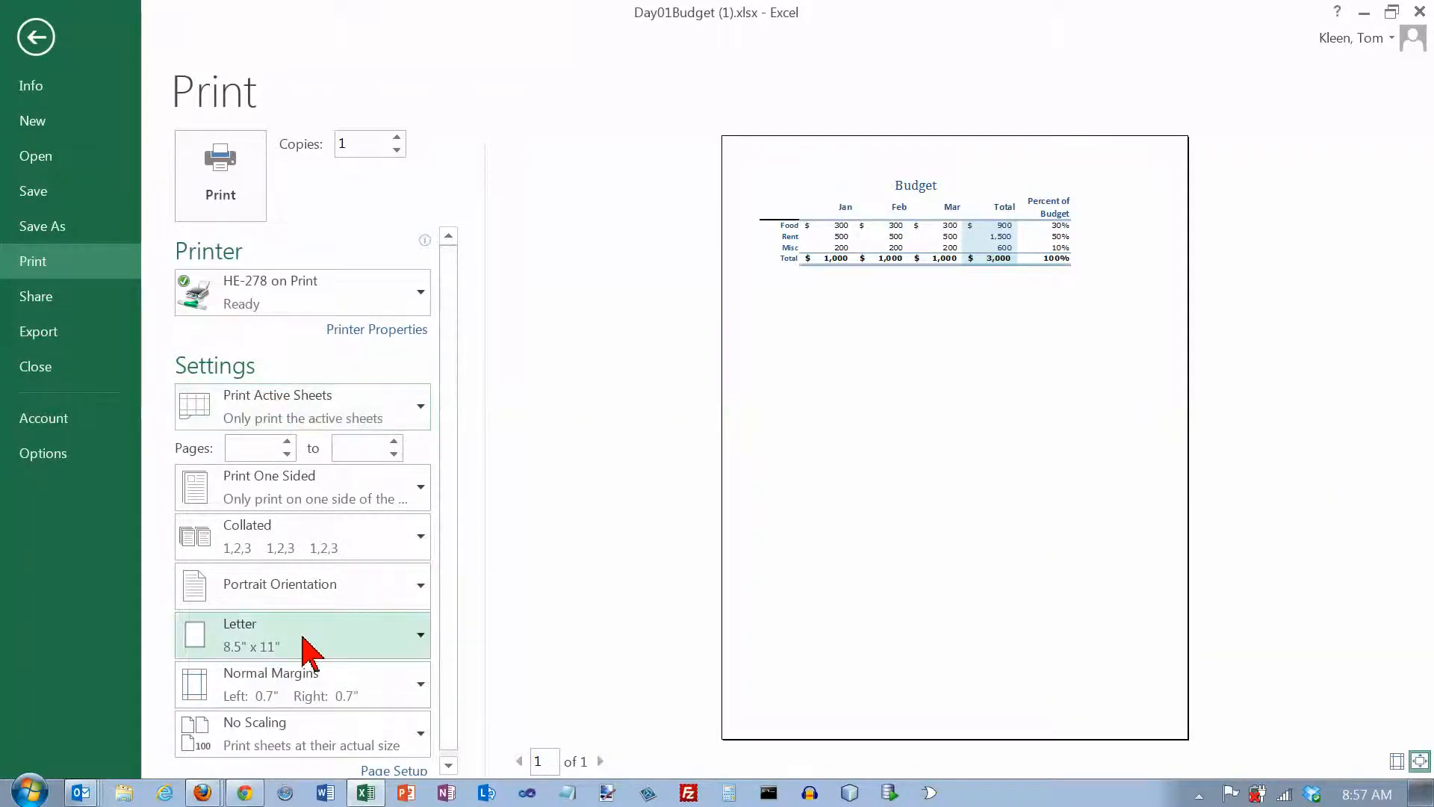
{"action": "left_click", "coordinate": [413, 771]}
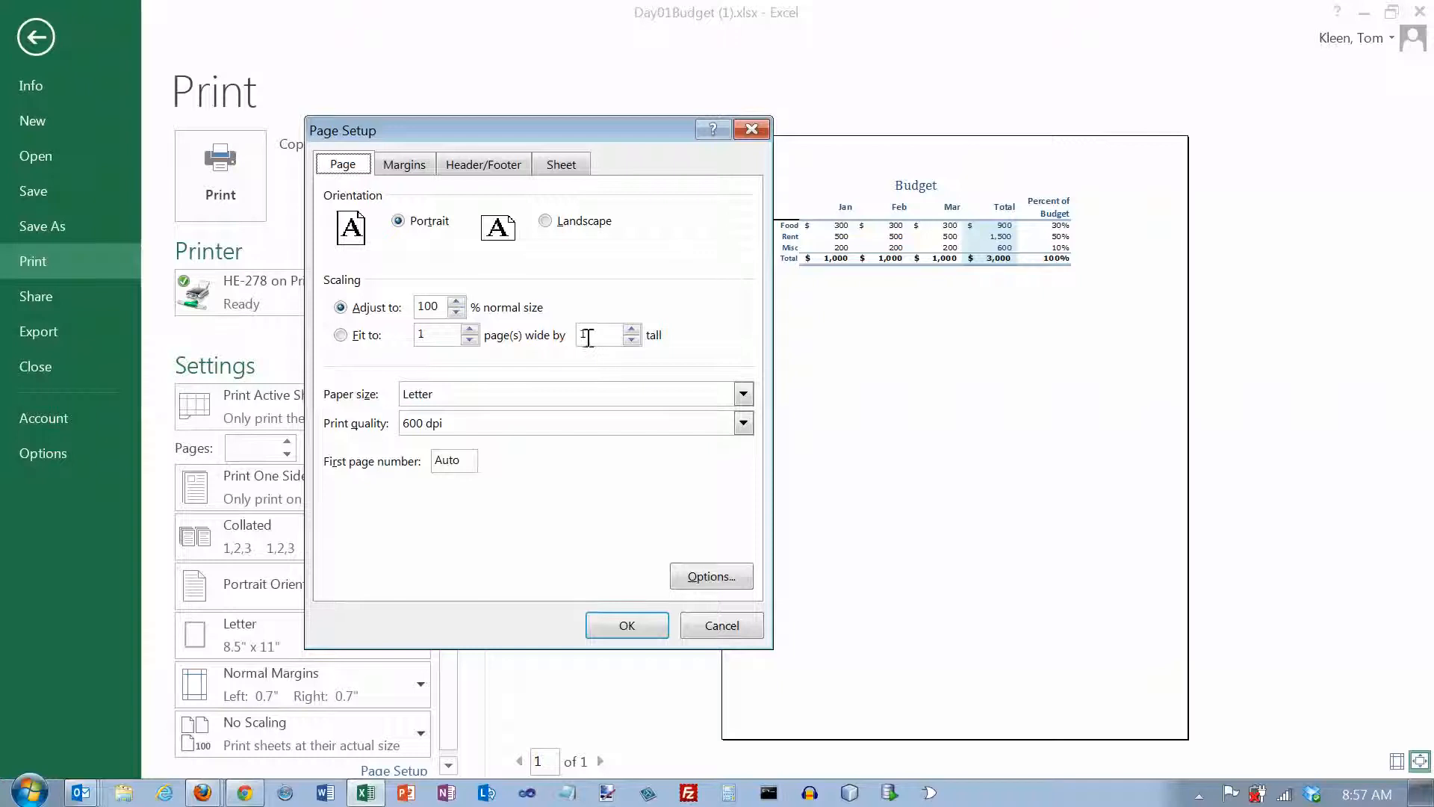
{"action": "left_click", "coordinate": [408, 165]}
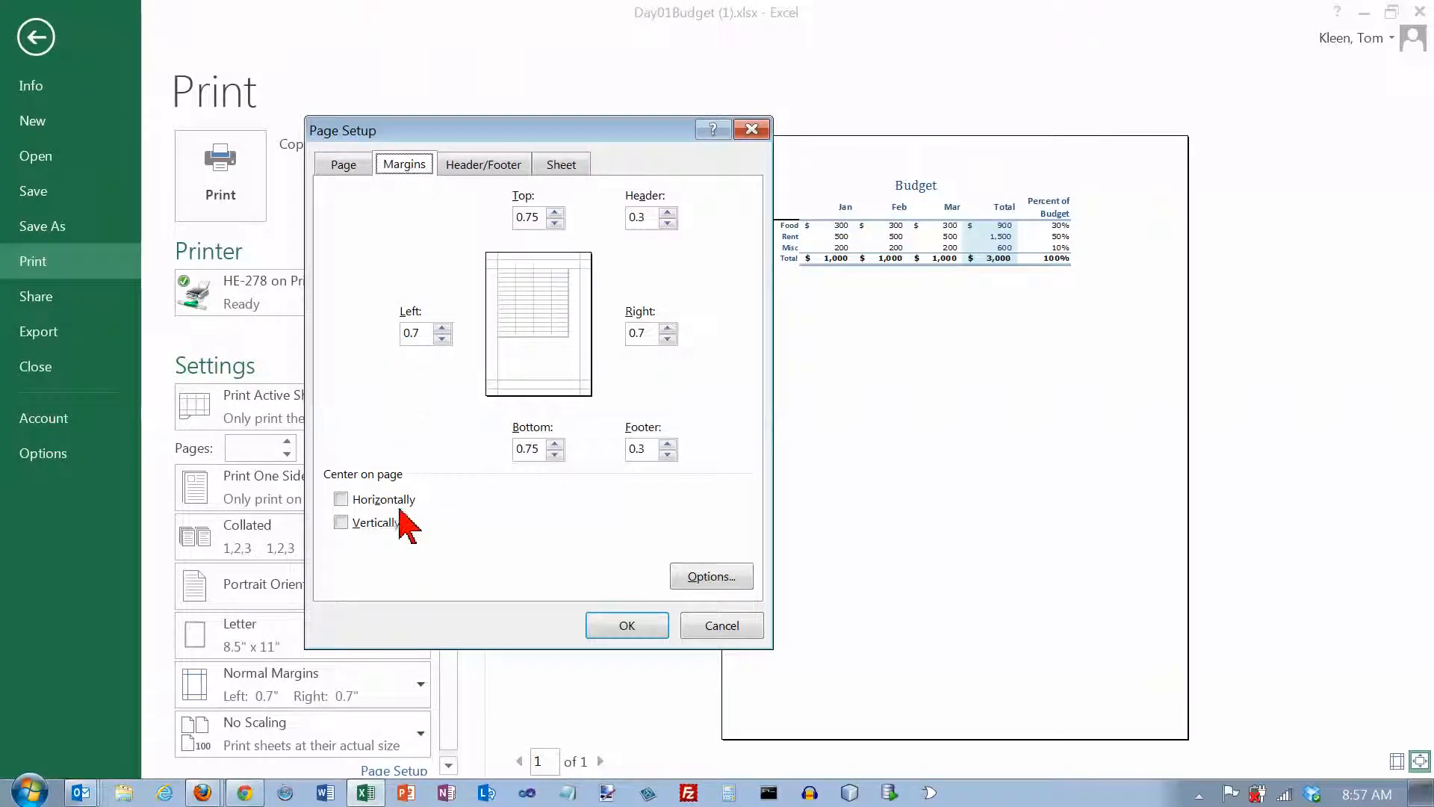
{"action": "left_click", "coordinate": [342, 499]}
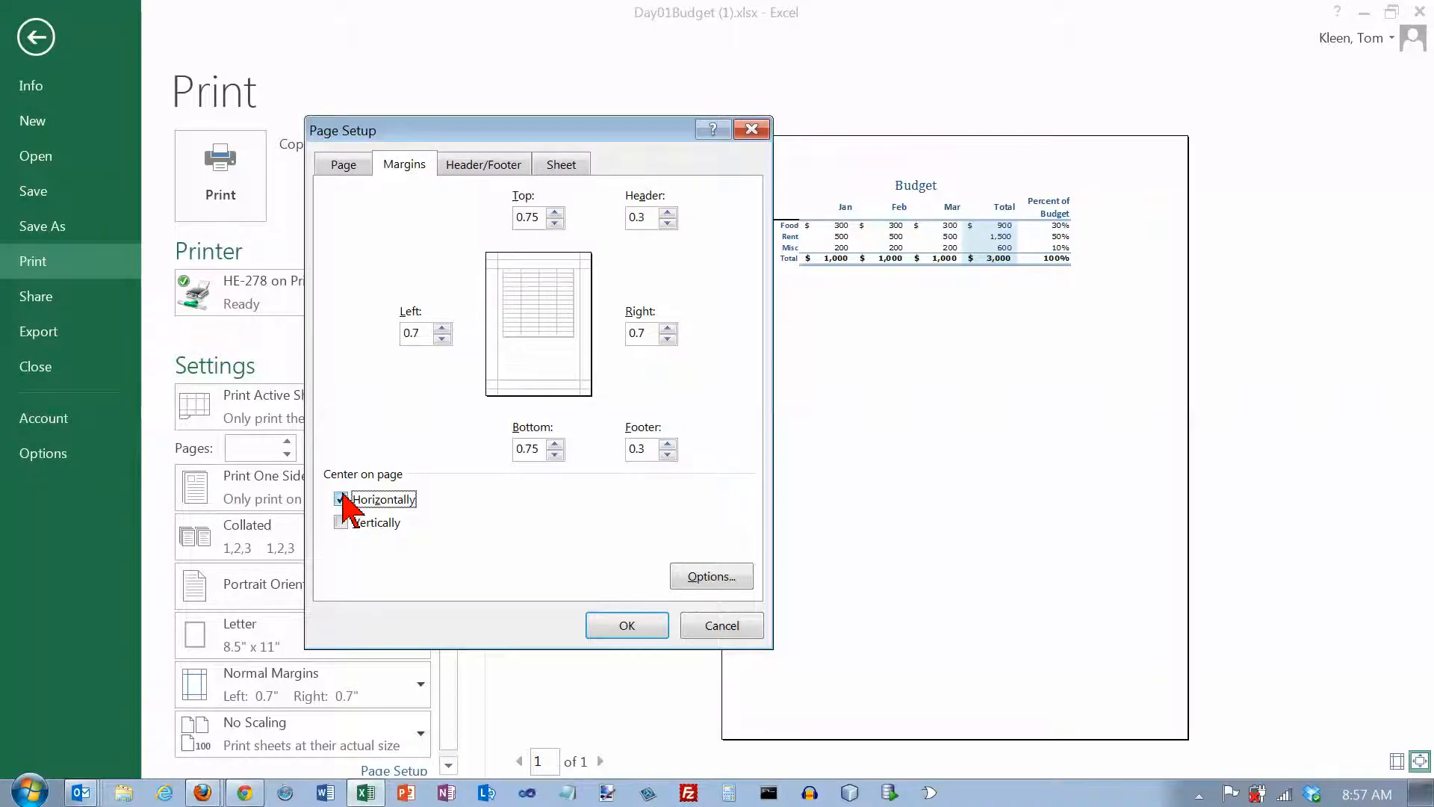
{"action": "left_click_drag", "start_coordinate": [455, 137], "coordinate": [387, 140]}
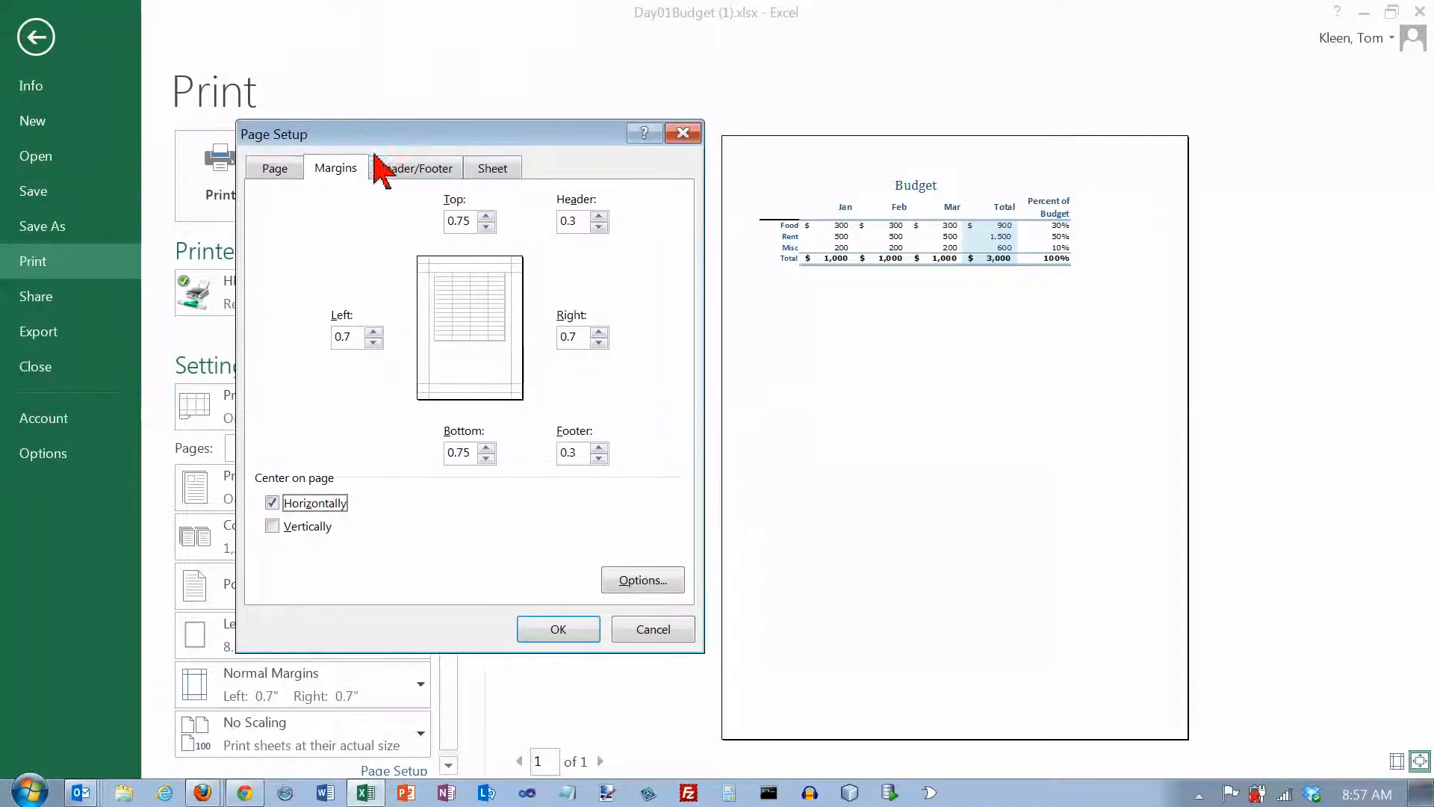
{"action": "left_click", "coordinate": [564, 632]}
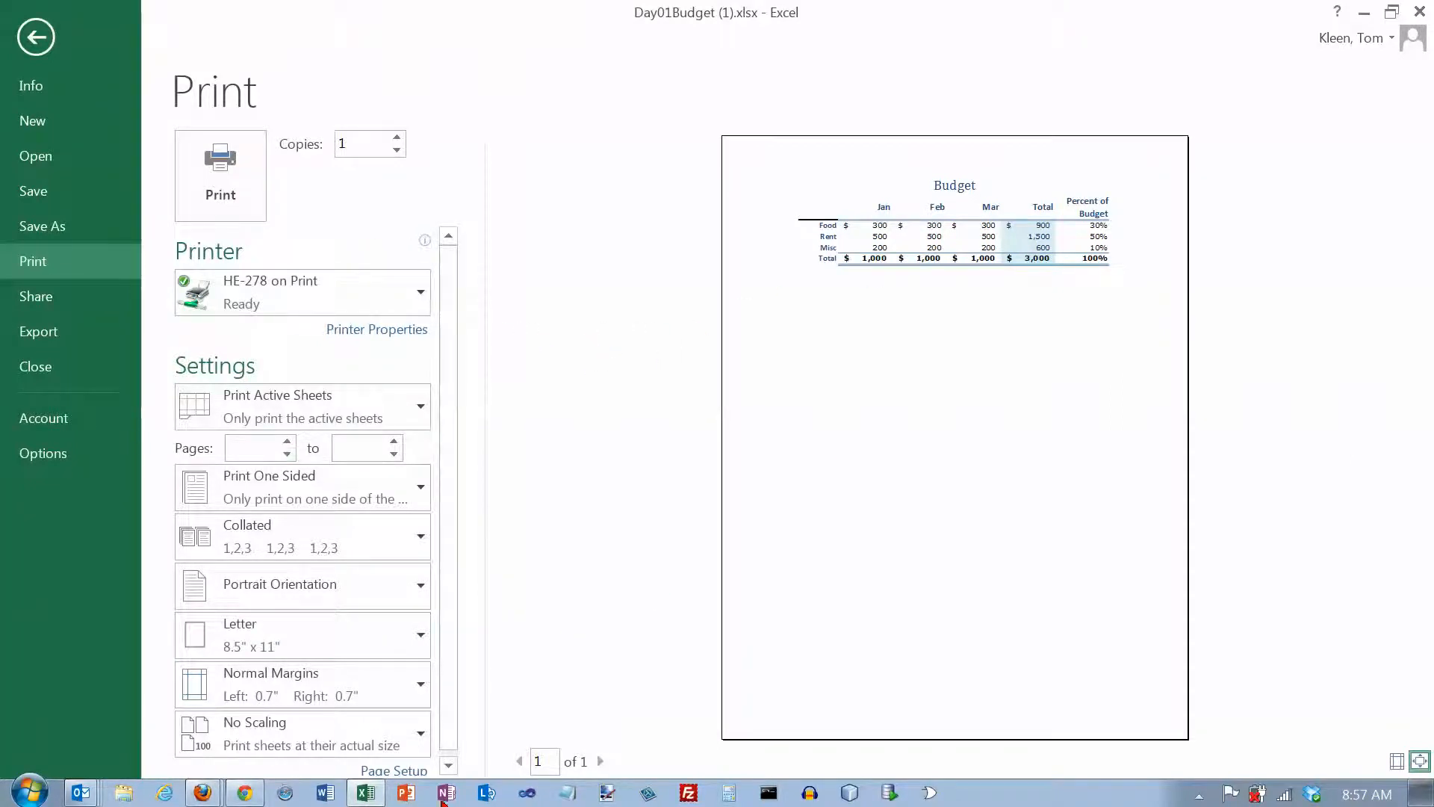
Step: Center the budget sheet vertically on the printed page as well
{"action": "left_click", "coordinate": [411, 770]}
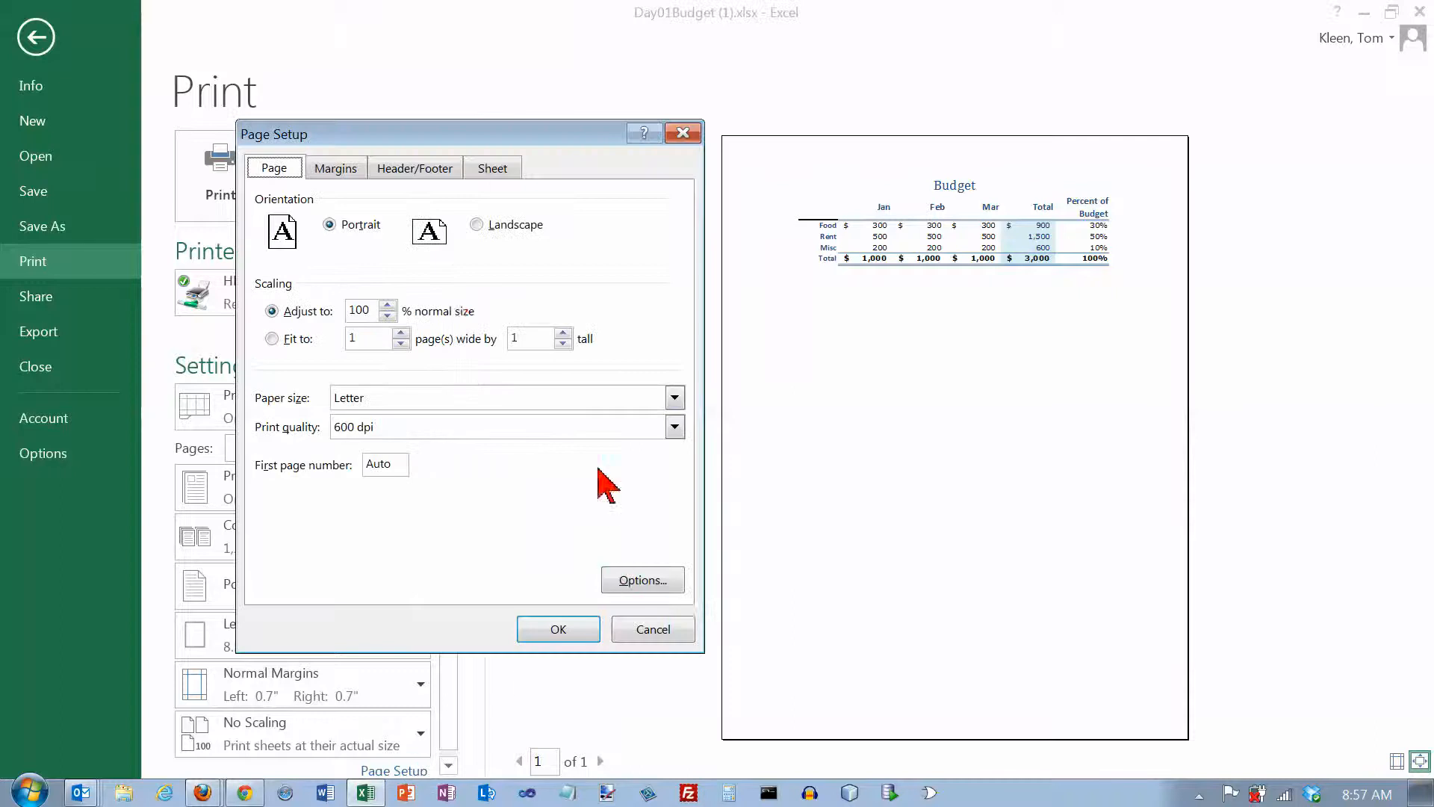
{"action": "left_click", "coordinate": [345, 170]}
{"action": "left_click", "coordinate": [272, 526]}
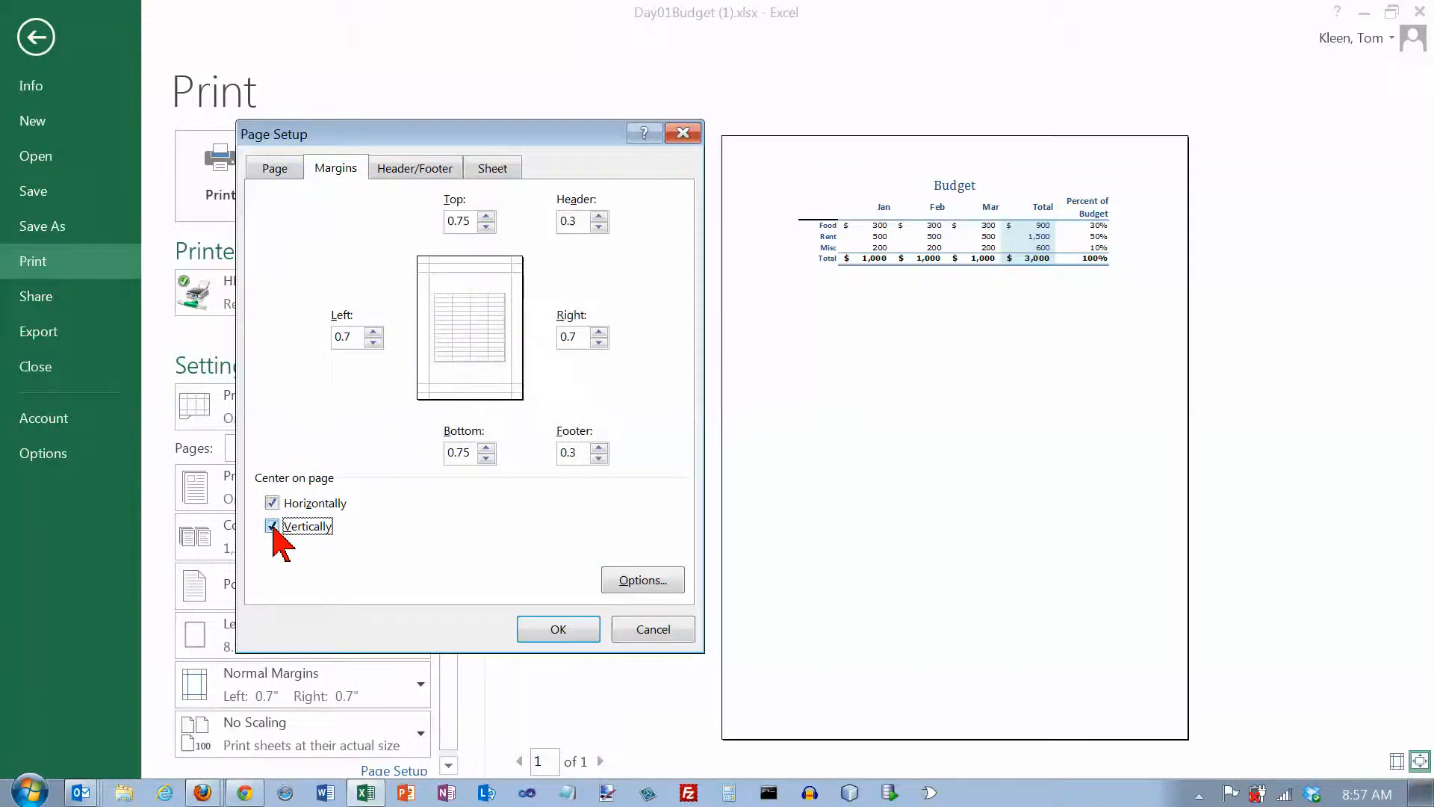
{"action": "left_click", "coordinate": [562, 631]}
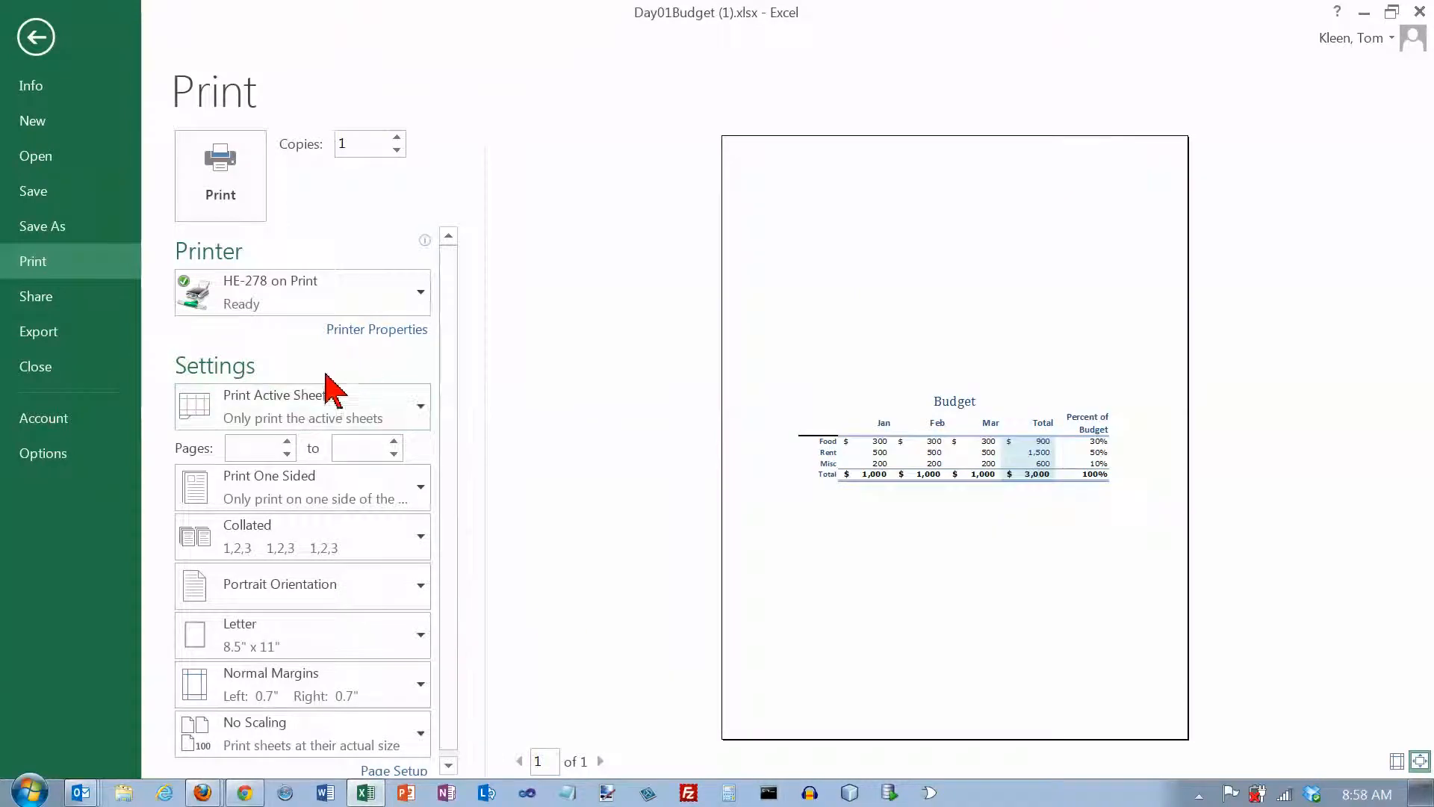
Step: Turn off vertical centering in the page setup, leaving horizontal centering on
{"action": "left_click", "coordinate": [402, 770]}
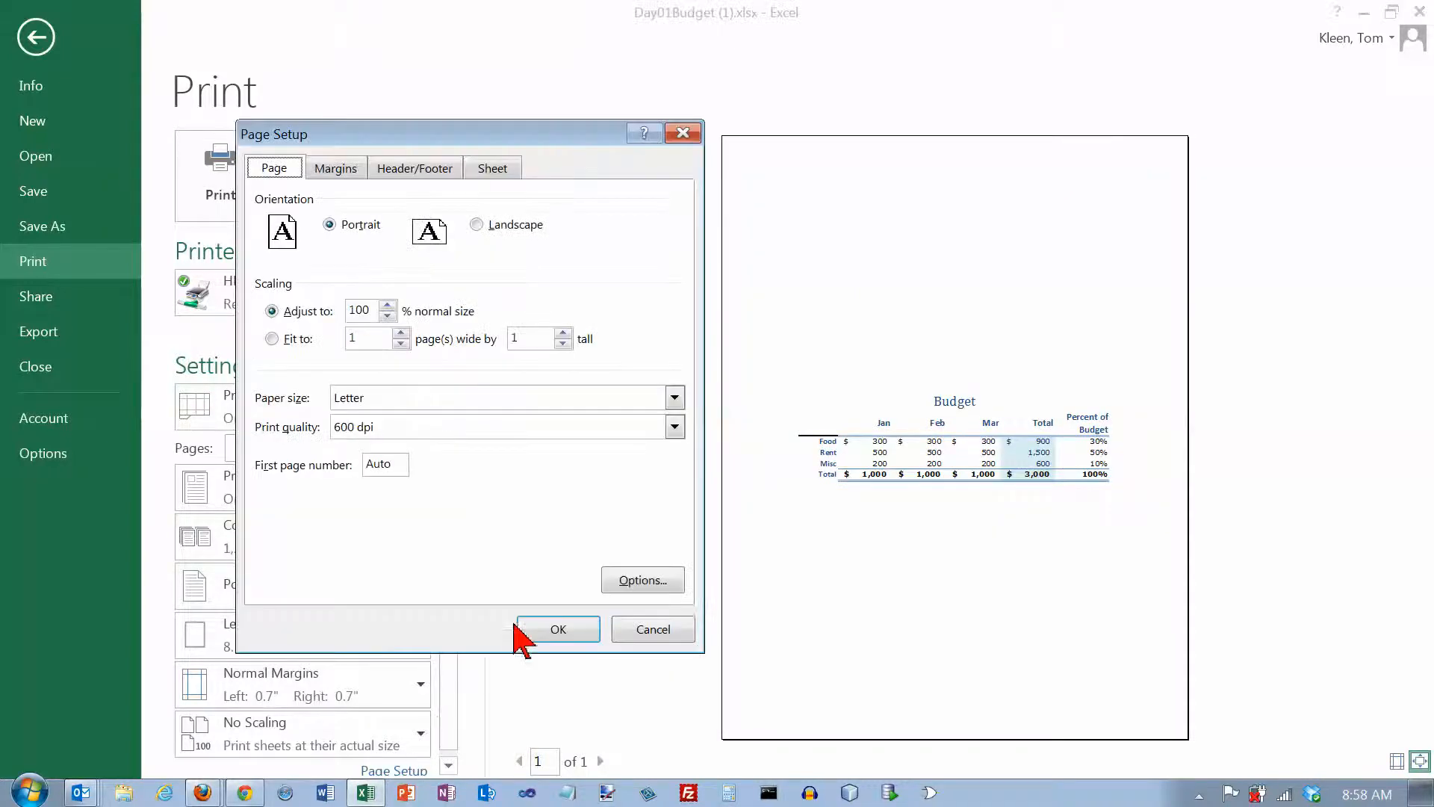
{"action": "left_click", "coordinate": [336, 170]}
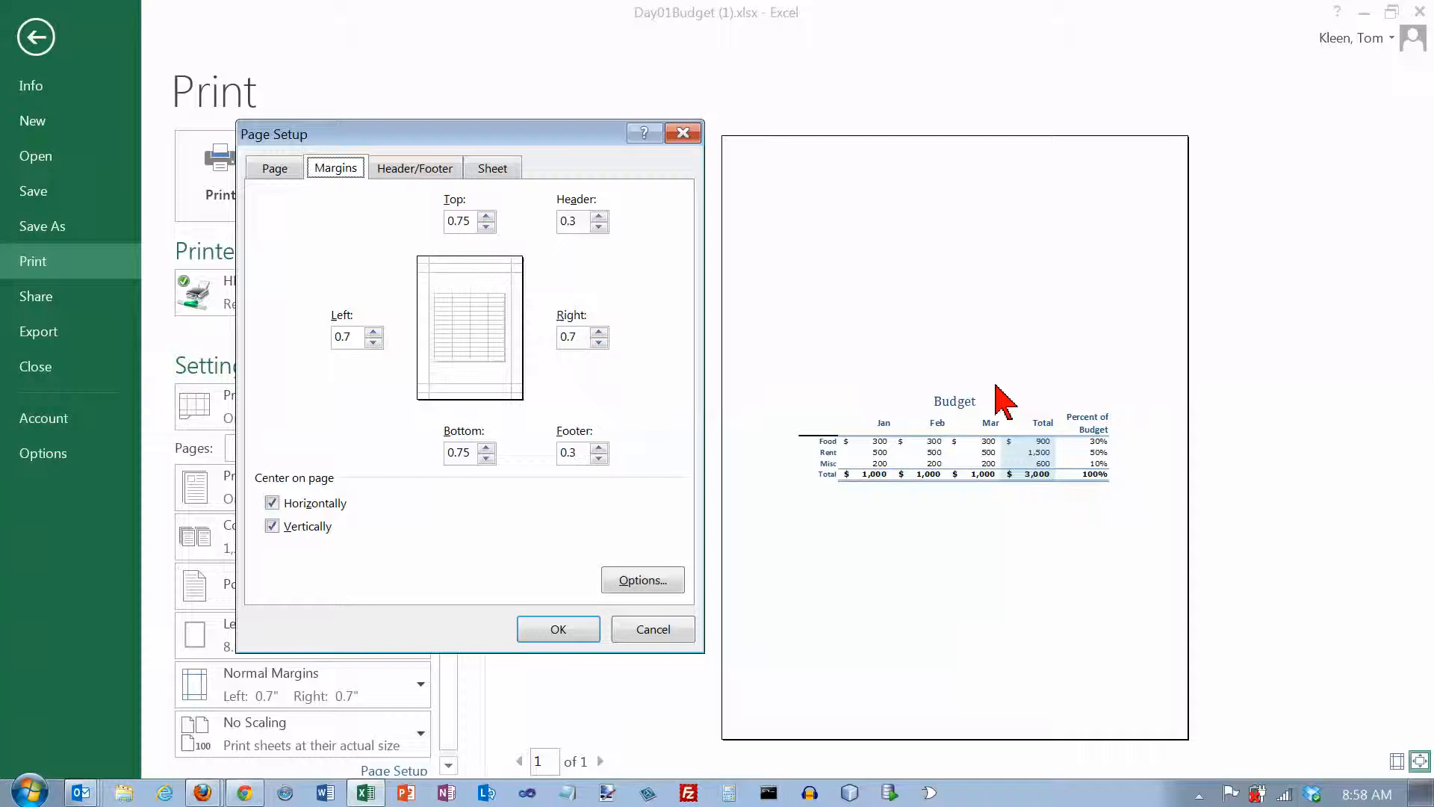
{"action": "left_click", "coordinate": [272, 526]}
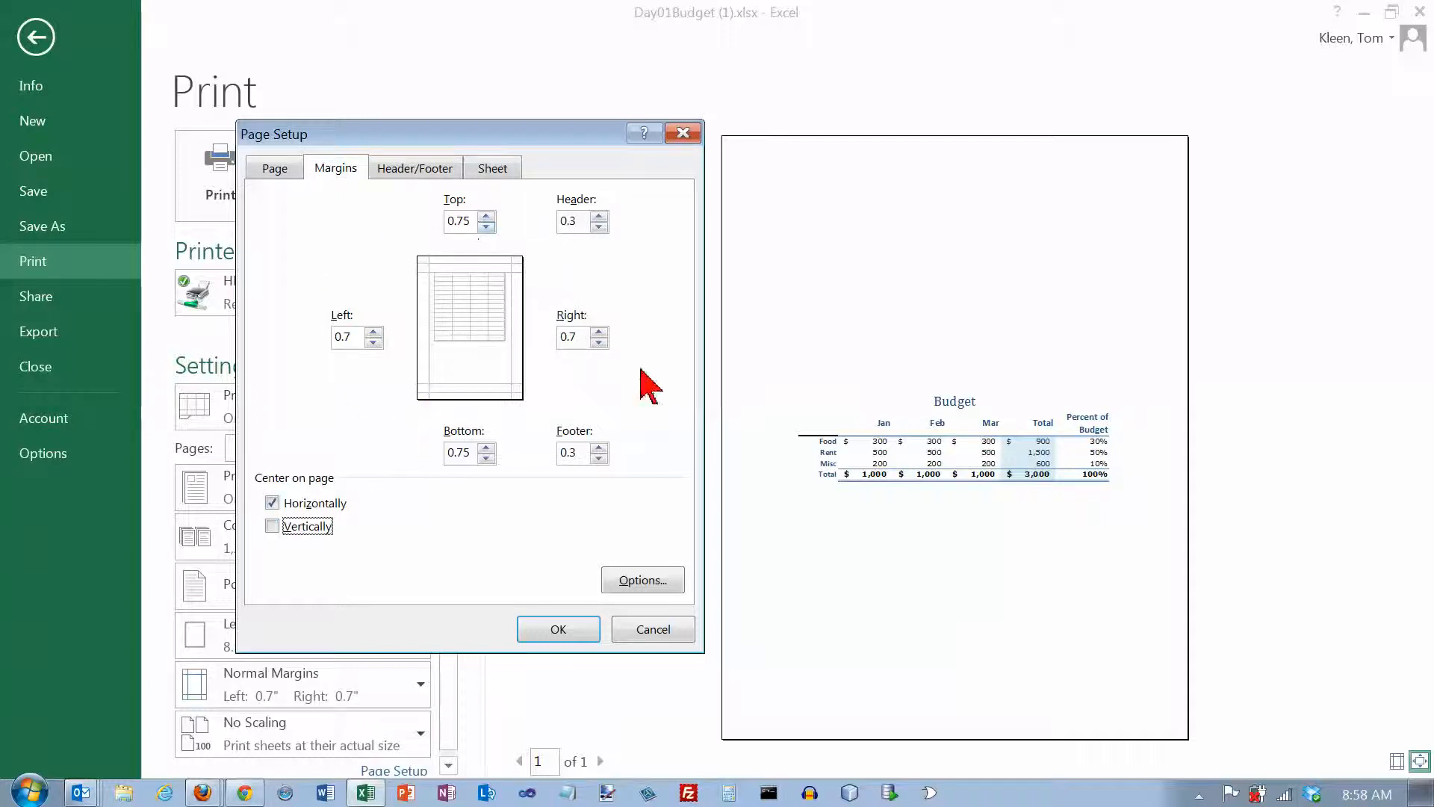
Step: Add a custom page header with the author's full name in its right section and apply the page setup
{"action": "left_click", "coordinate": [427, 174]}
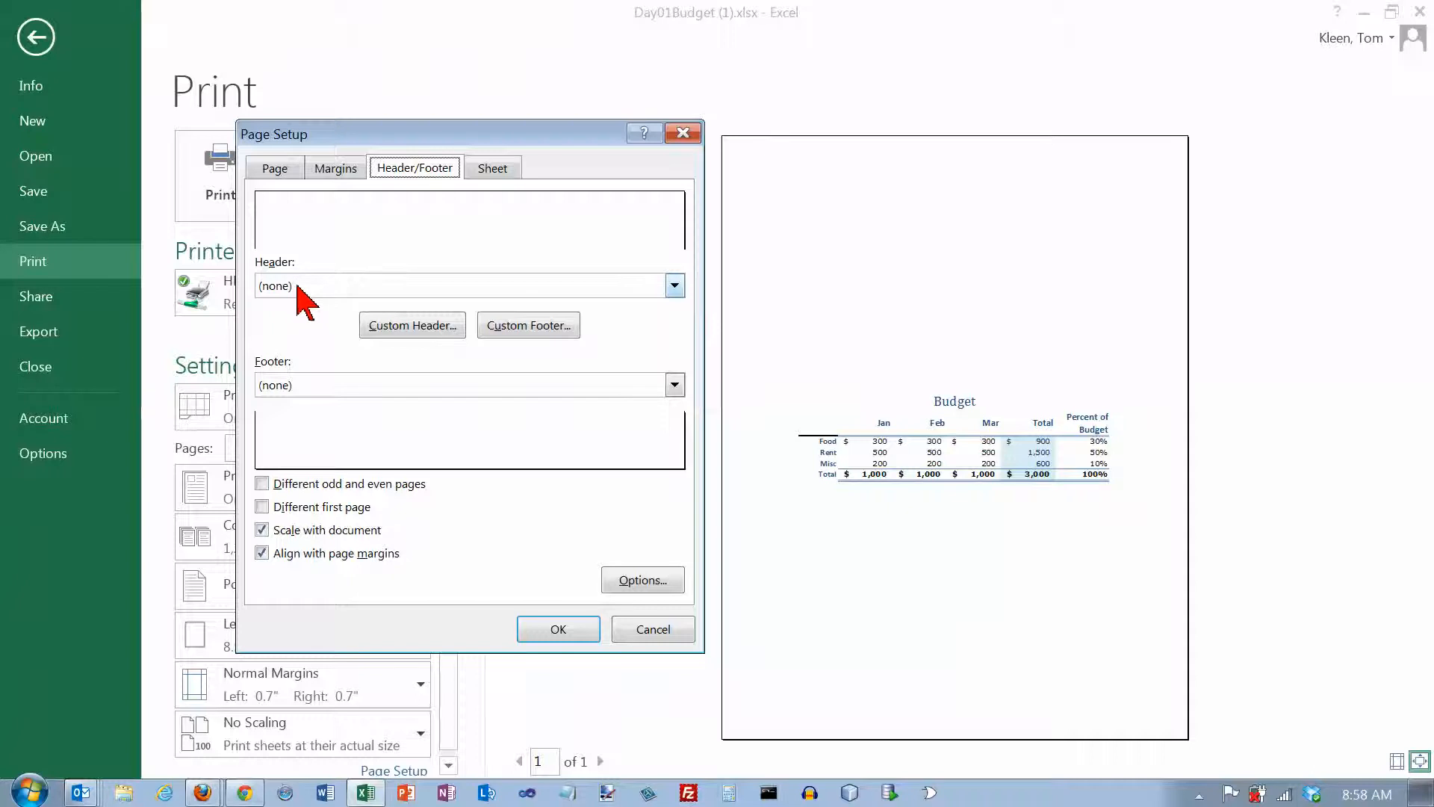
{"action": "left_click", "coordinate": [413, 326]}
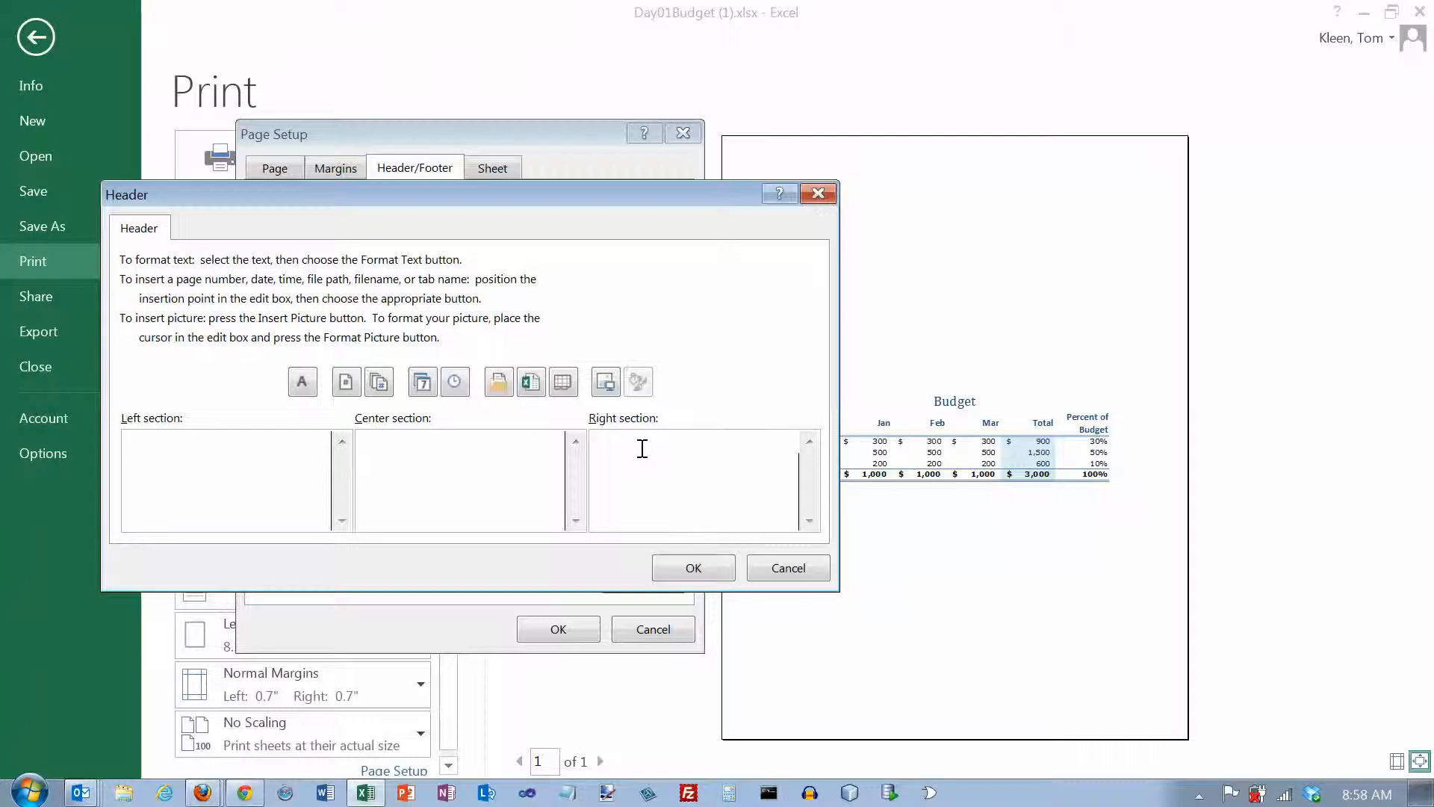
{"action": "type", "text": "leen"}
{"action": "left_click_drag", "start_coordinate": [706, 451], "coordinate": [791, 442]}
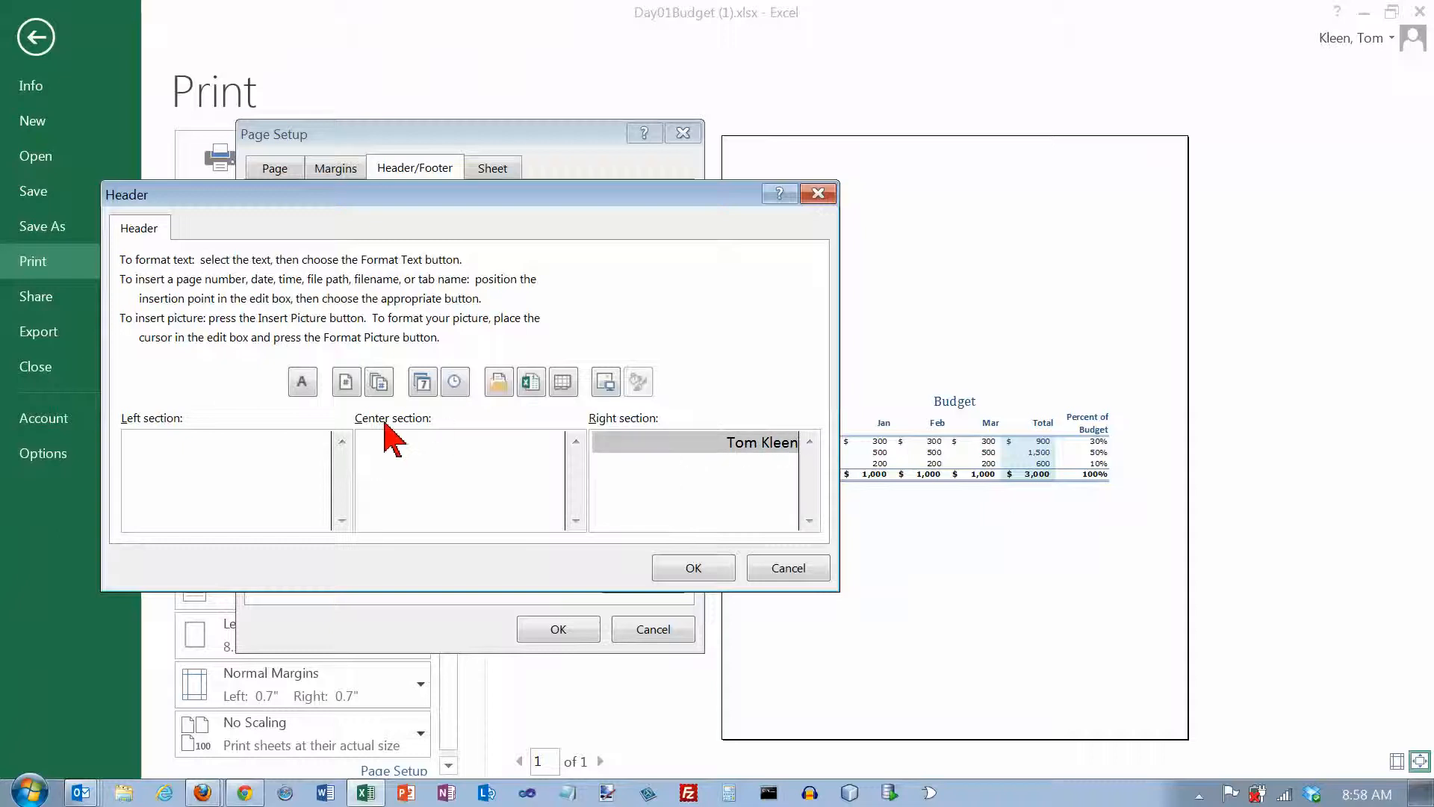
{"action": "left_click", "coordinate": [304, 383]}
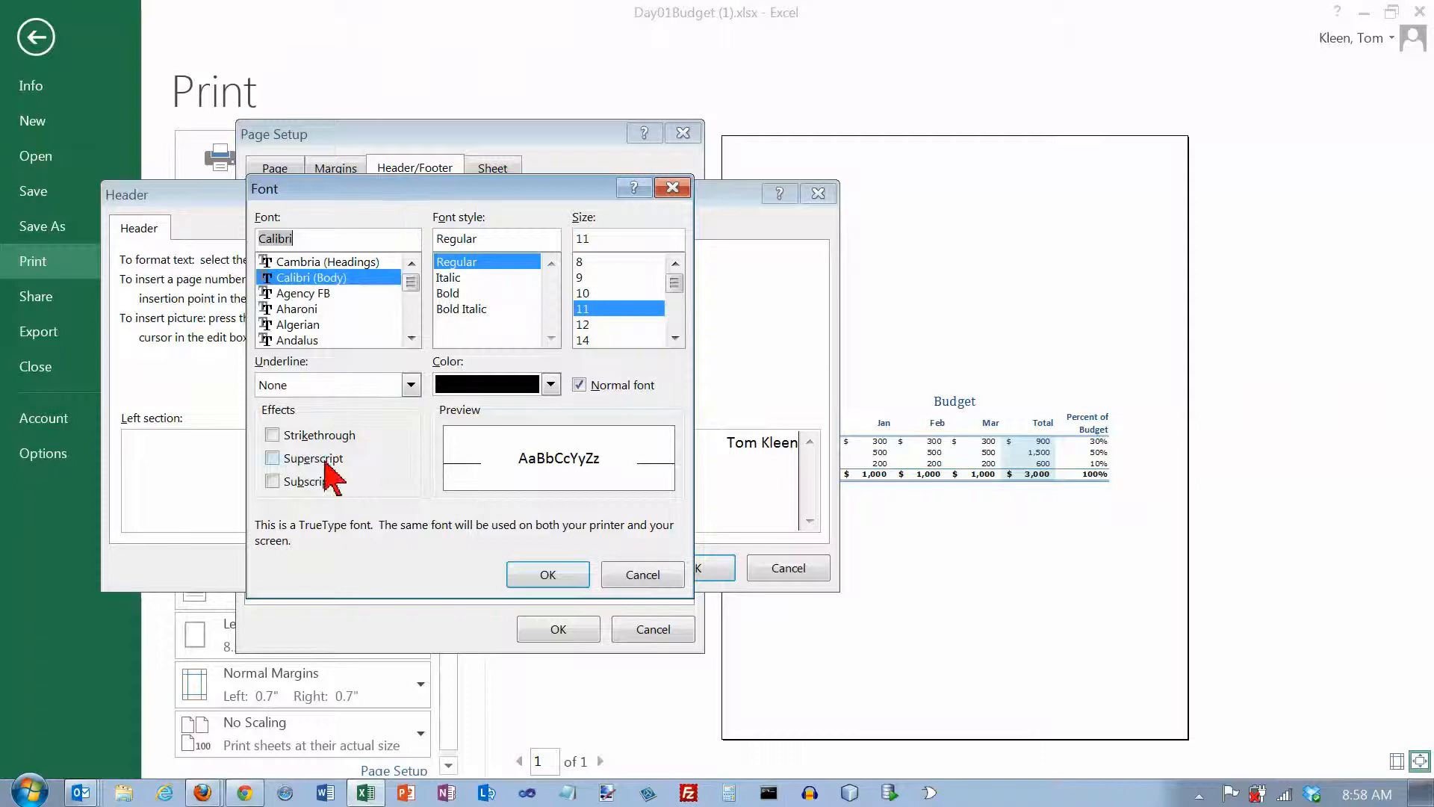
{"action": "left_click", "coordinate": [631, 577]}
{"action": "left_click", "coordinate": [694, 569]}
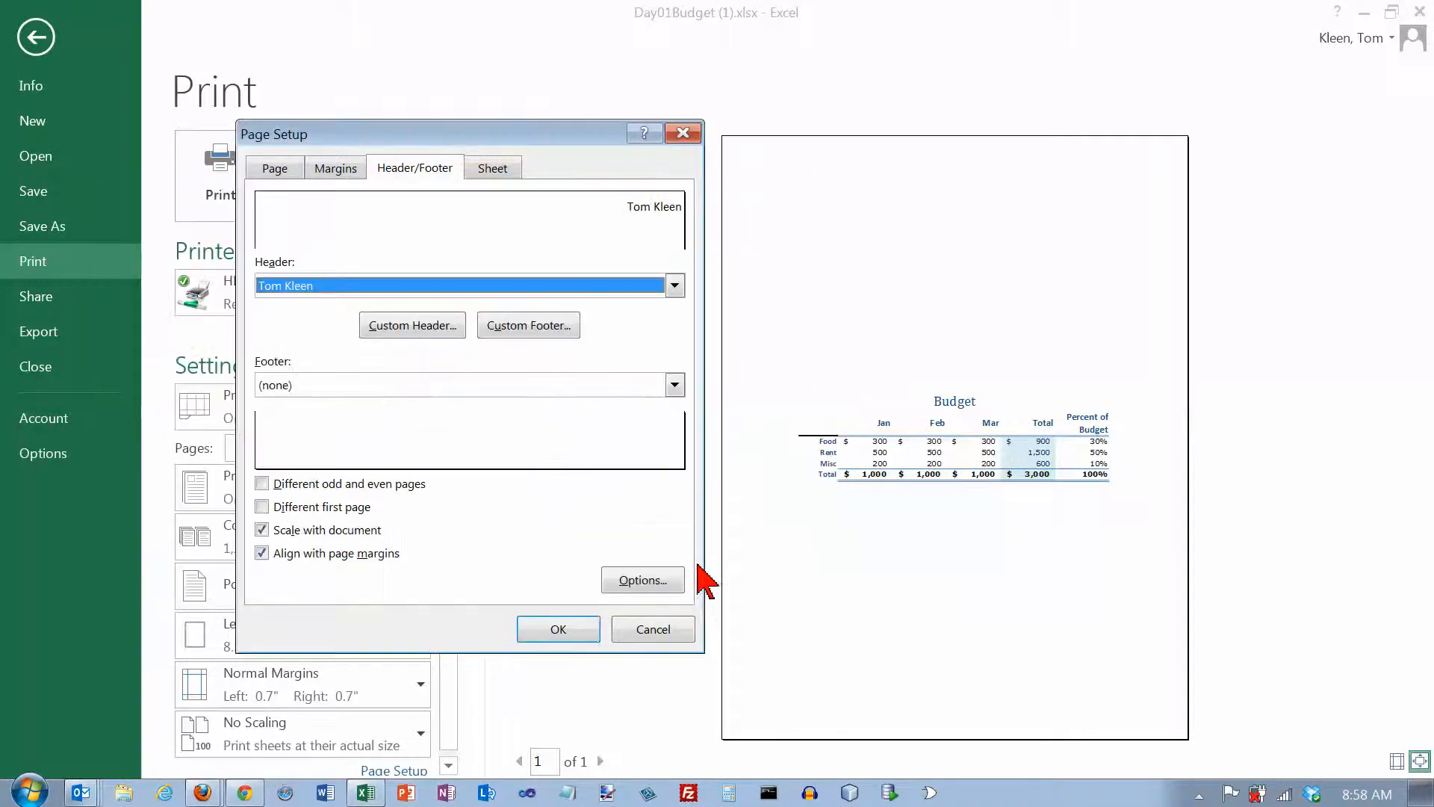
{"action": "left_click", "coordinate": [564, 633]}
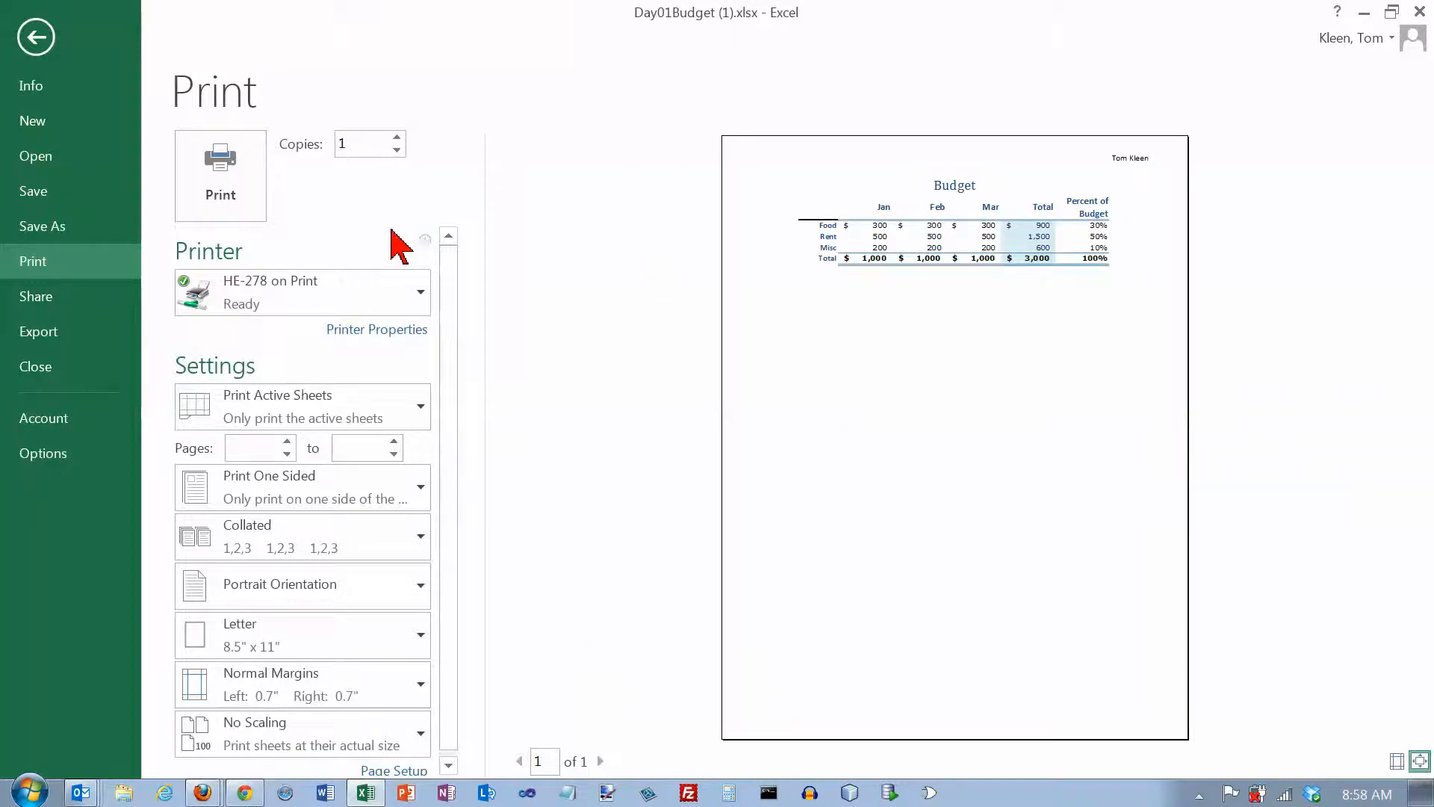
Step: Turn on printing of gridlines and of row and column headings in the page setup
{"action": "left_click", "coordinate": [420, 771]}
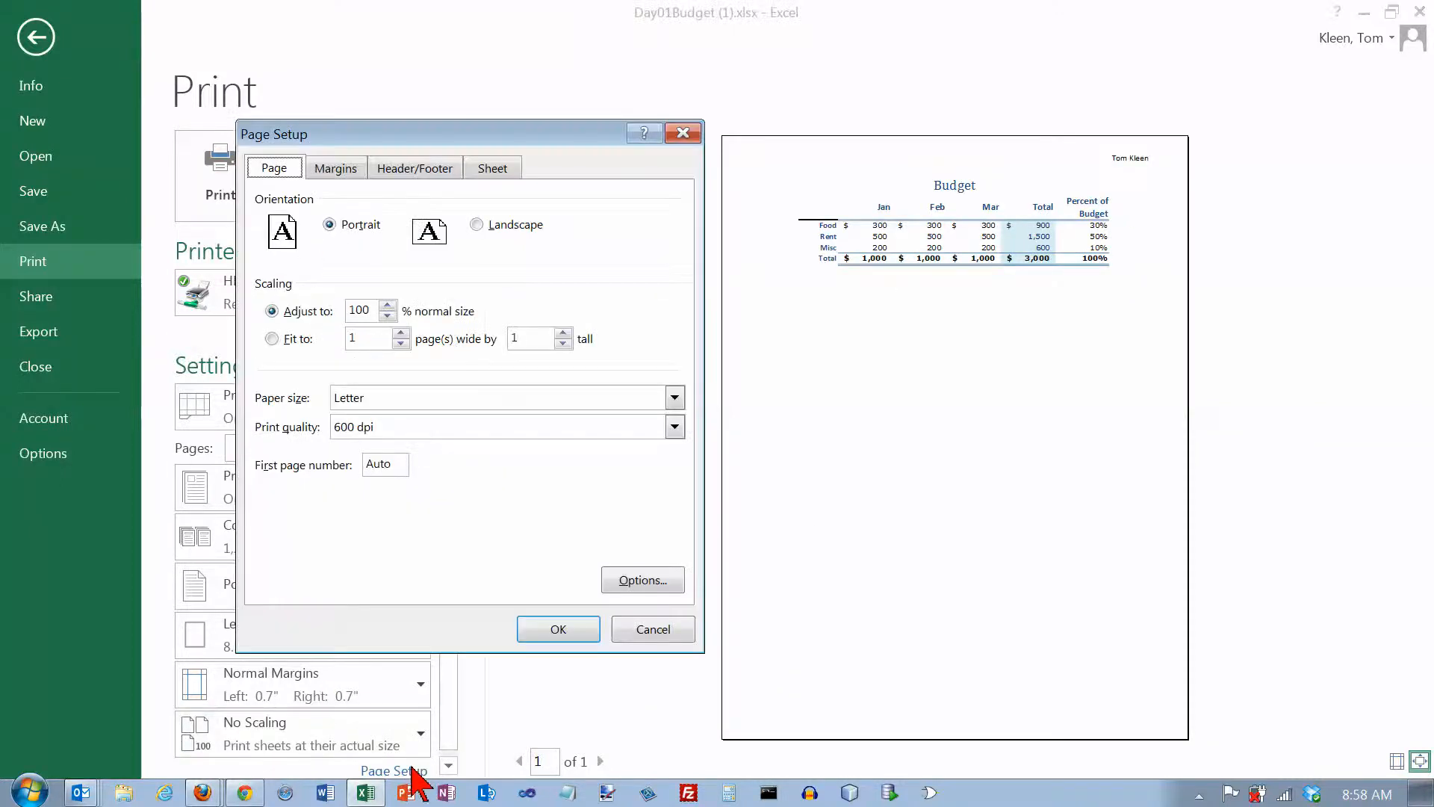
{"action": "left_click", "coordinate": [502, 169]}
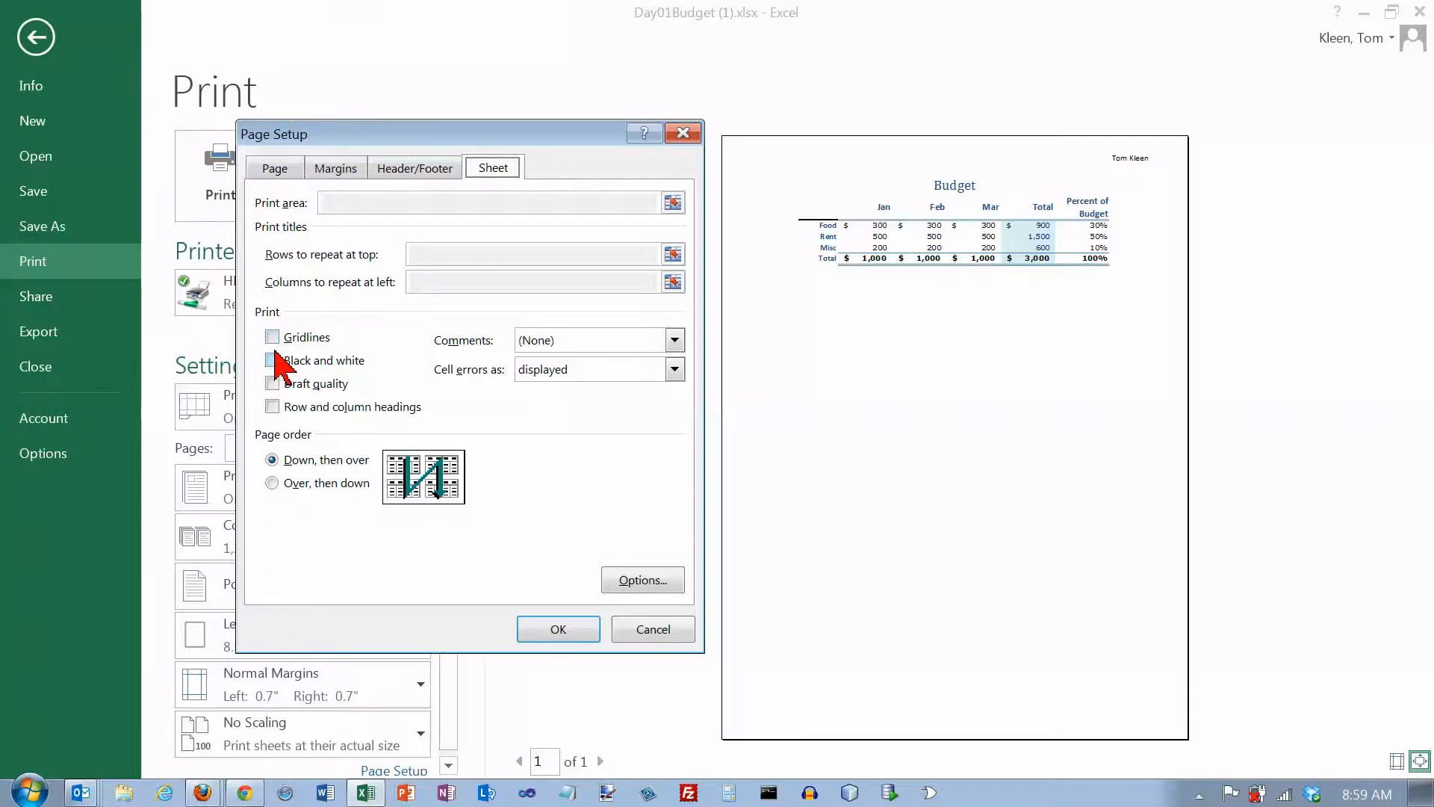
{"action": "left_click", "coordinate": [273, 407]}
{"action": "left_click", "coordinate": [274, 337]}
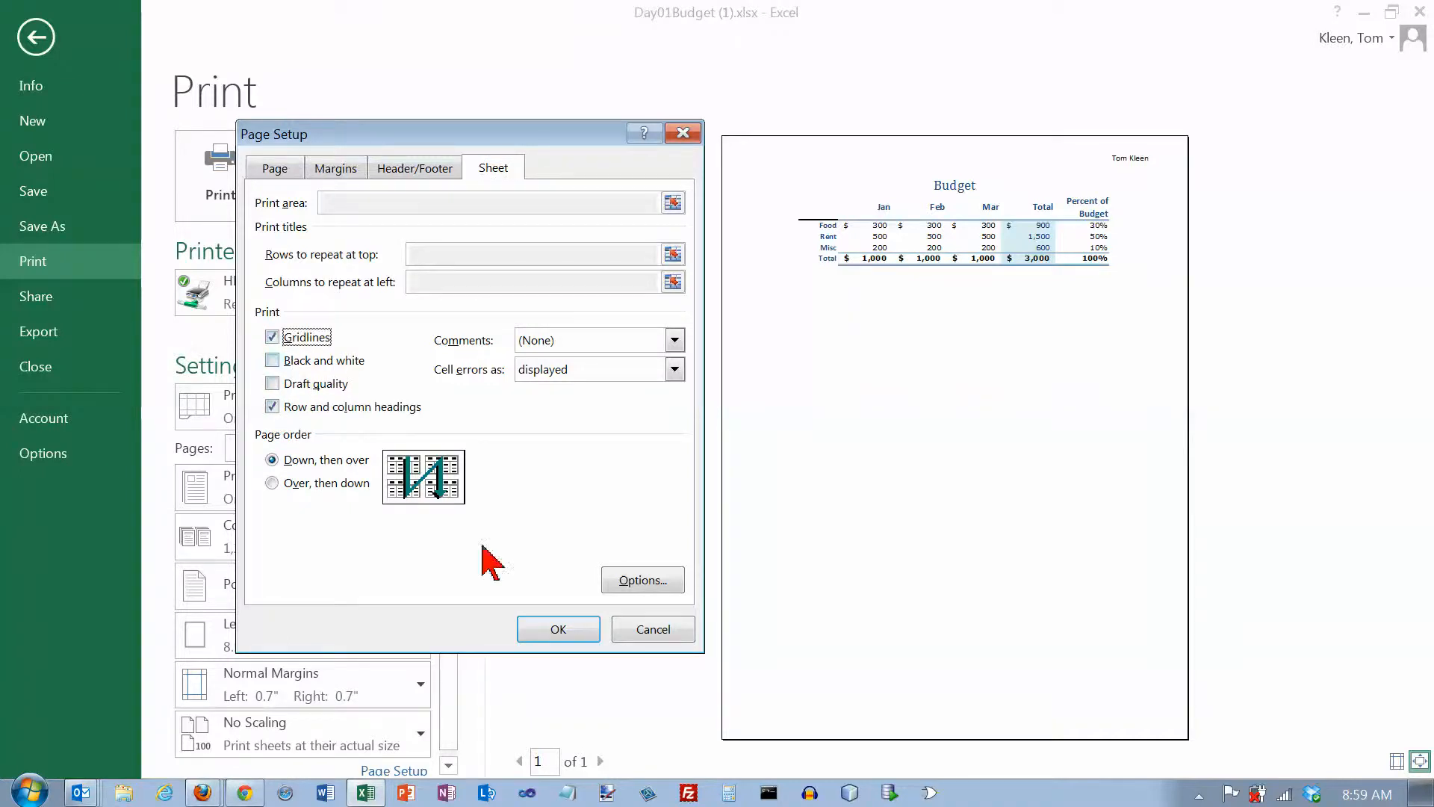
{"action": "left_click", "coordinate": [565, 629]}
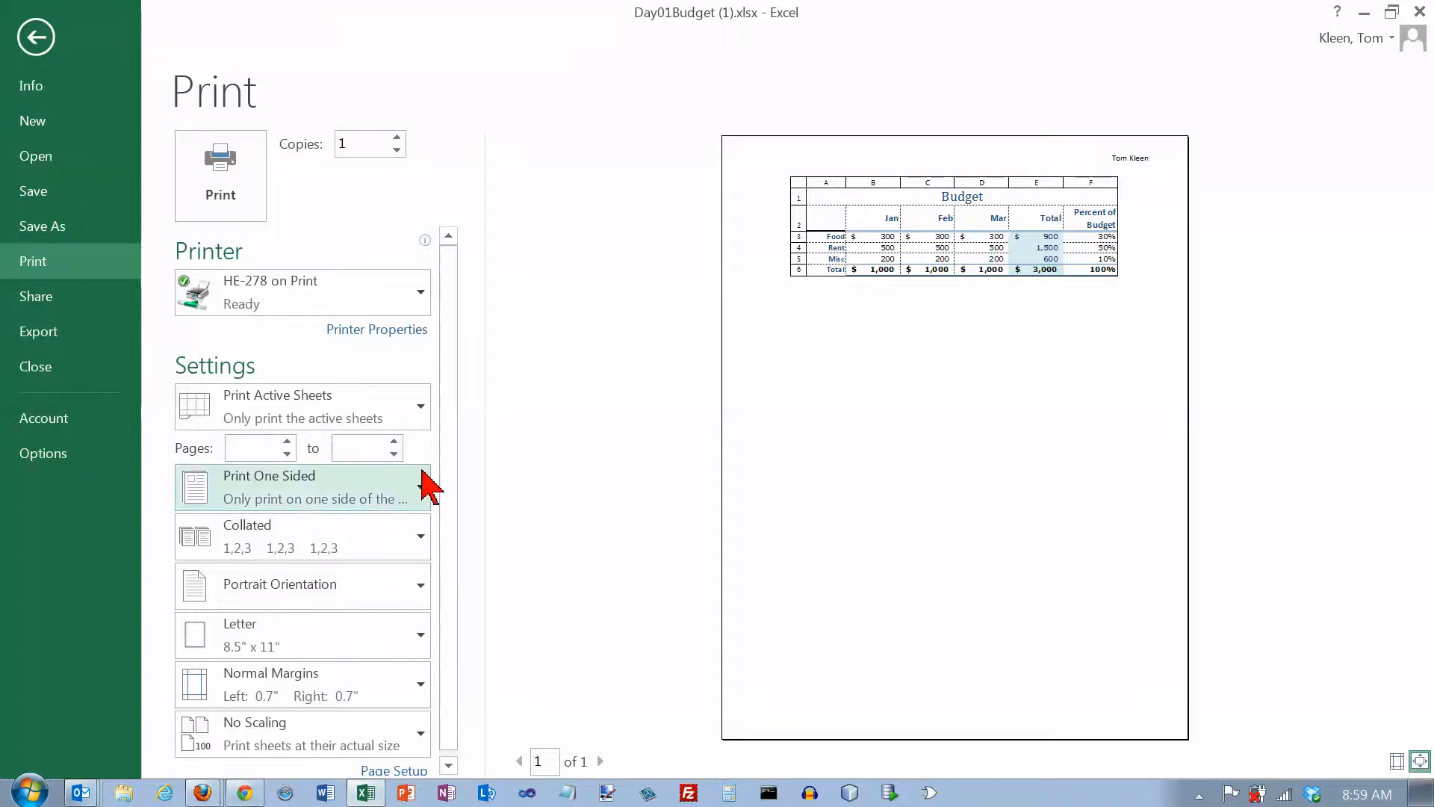
Step: Turn off printing of gridlines and of row and column headings in the page setup
{"action": "left_click", "coordinate": [388, 769]}
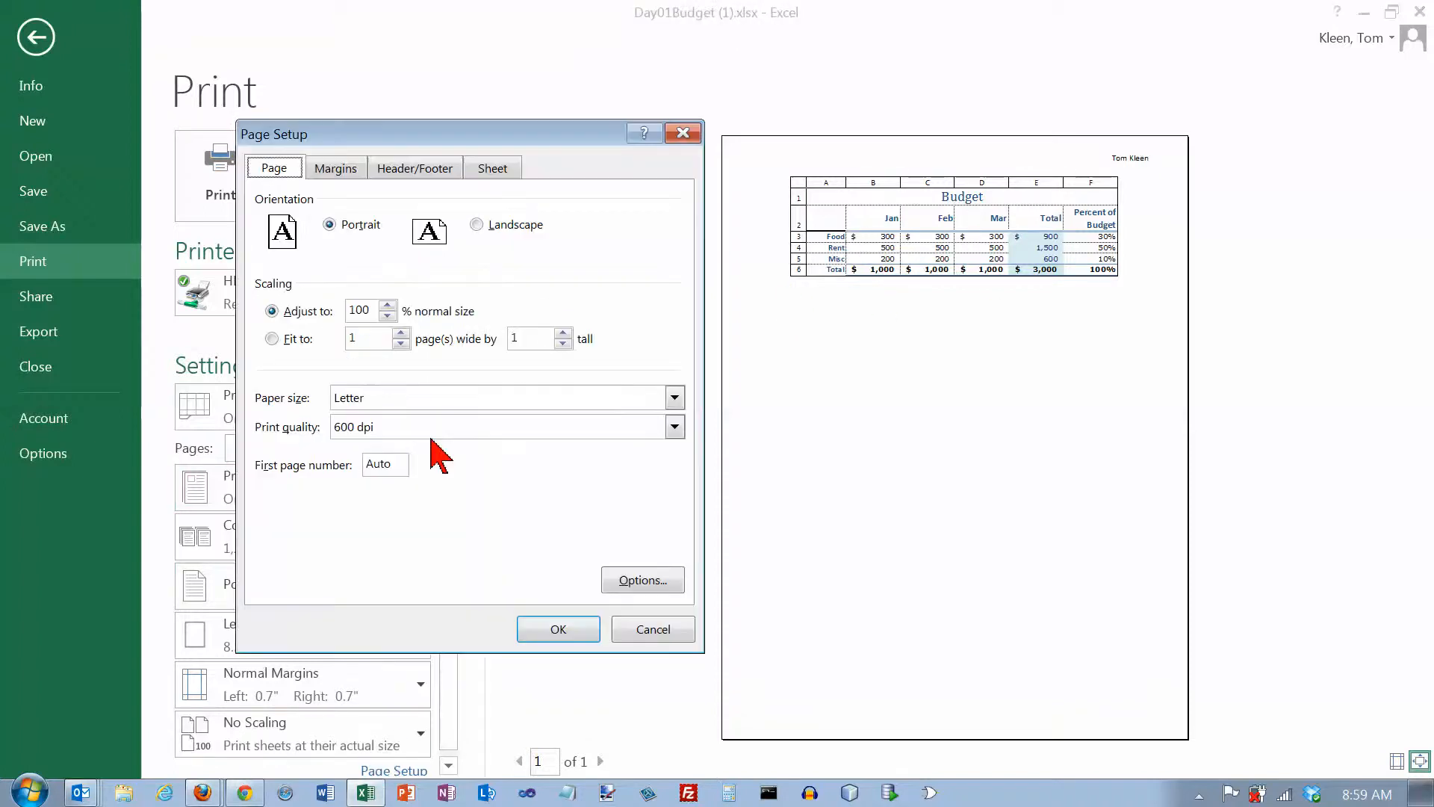
{"action": "left_click", "coordinate": [489, 168]}
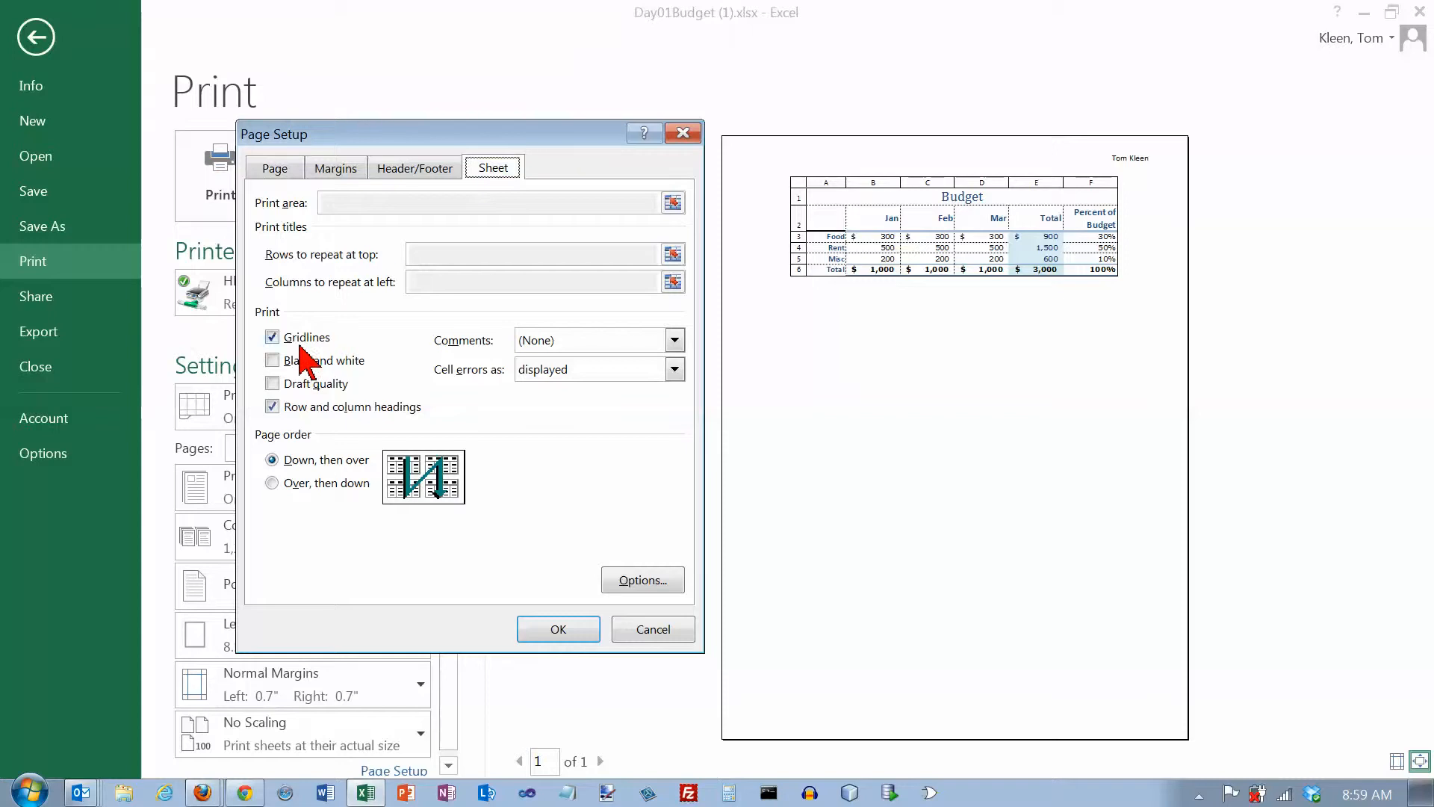
{"action": "left_click", "coordinate": [272, 337]}
{"action": "left_click", "coordinate": [272, 407]}
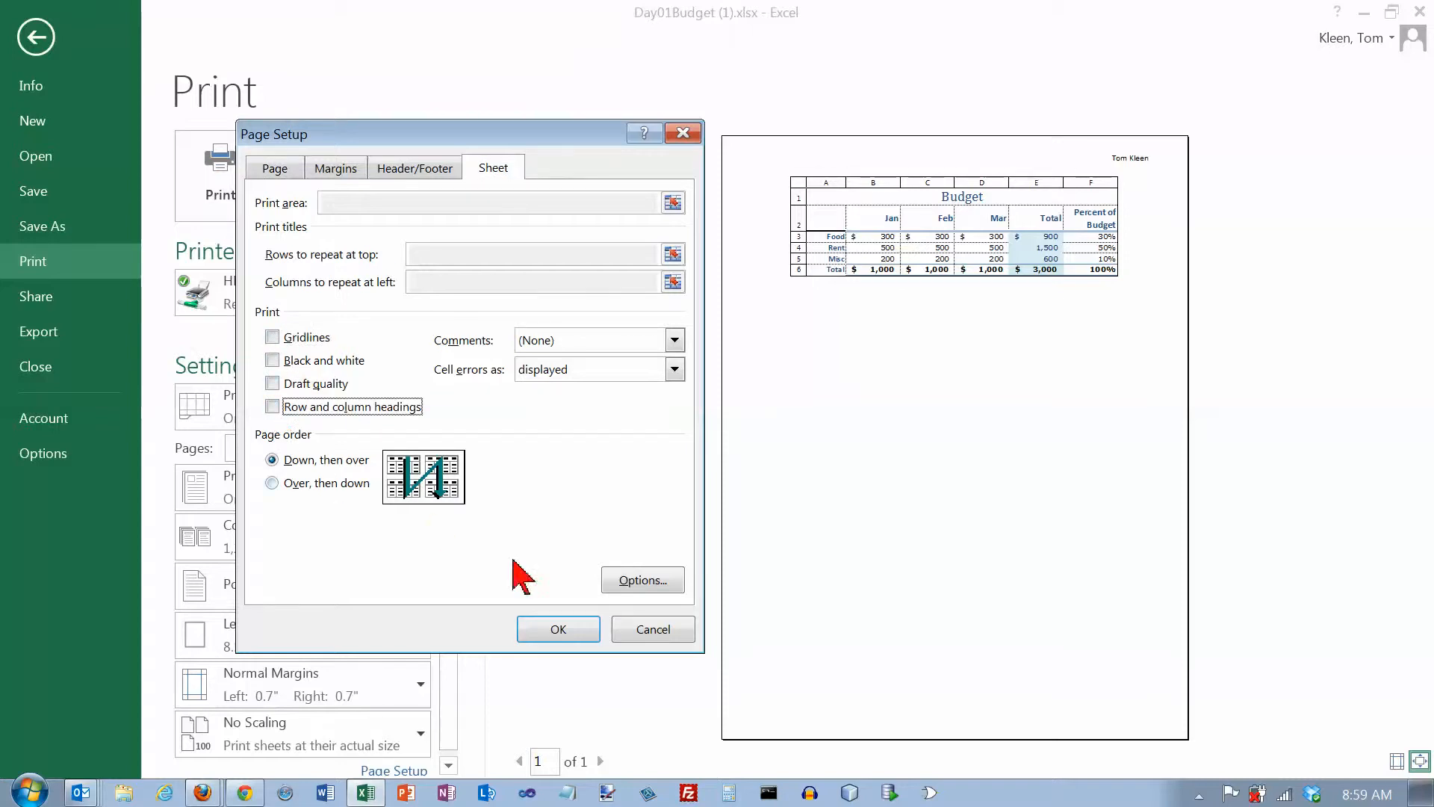
{"action": "left_click", "coordinate": [557, 627]}
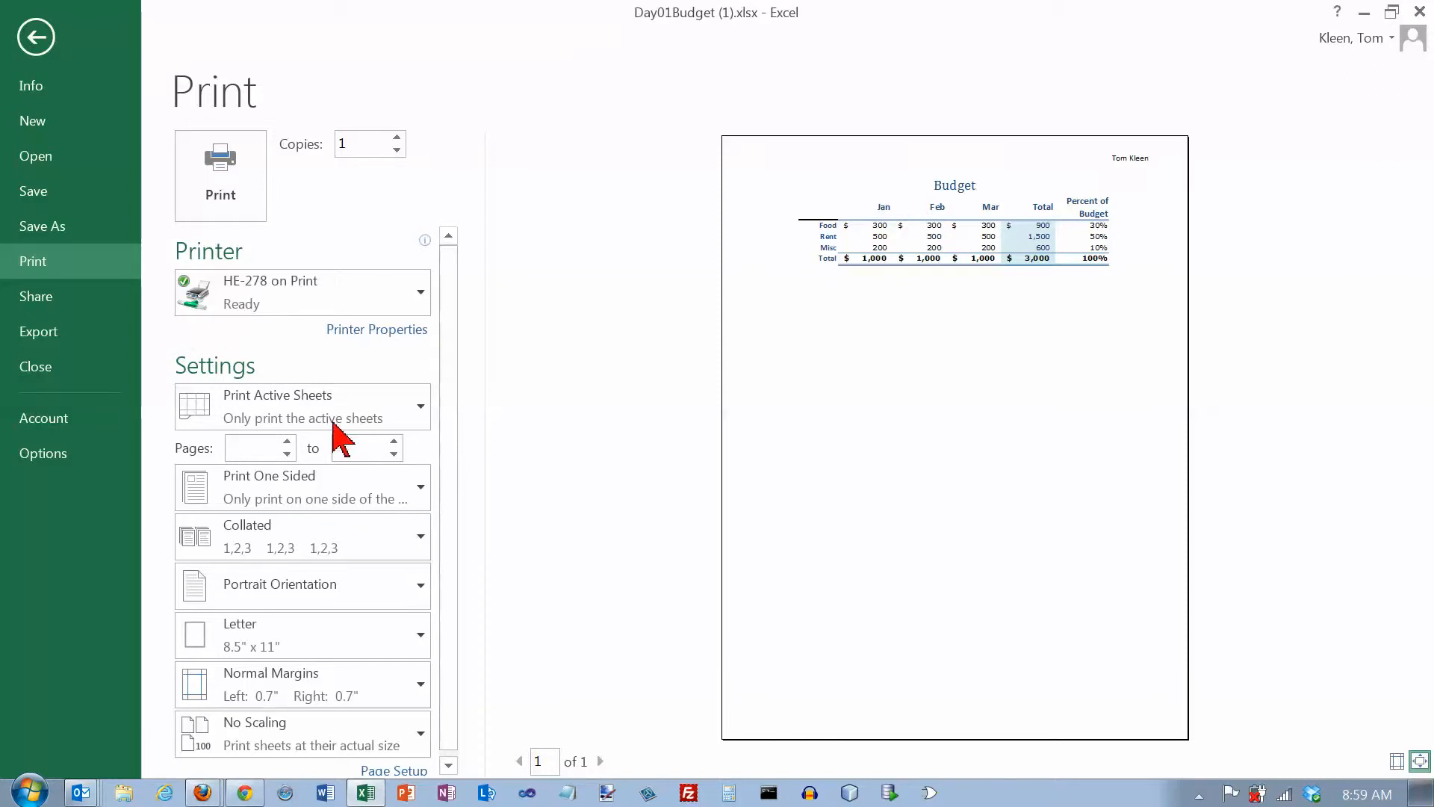
{"action": "mouse_move", "coordinate": [237, 302]}
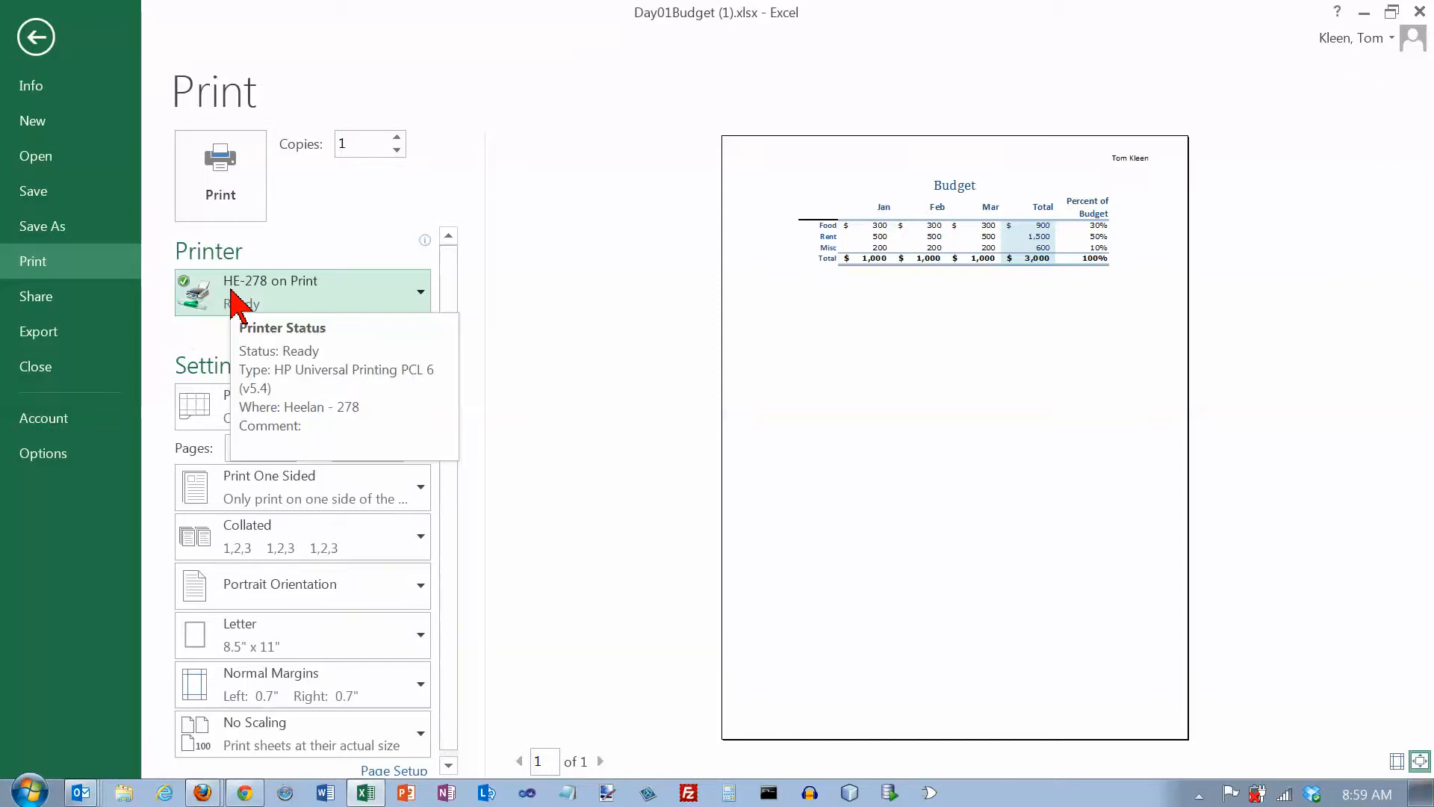